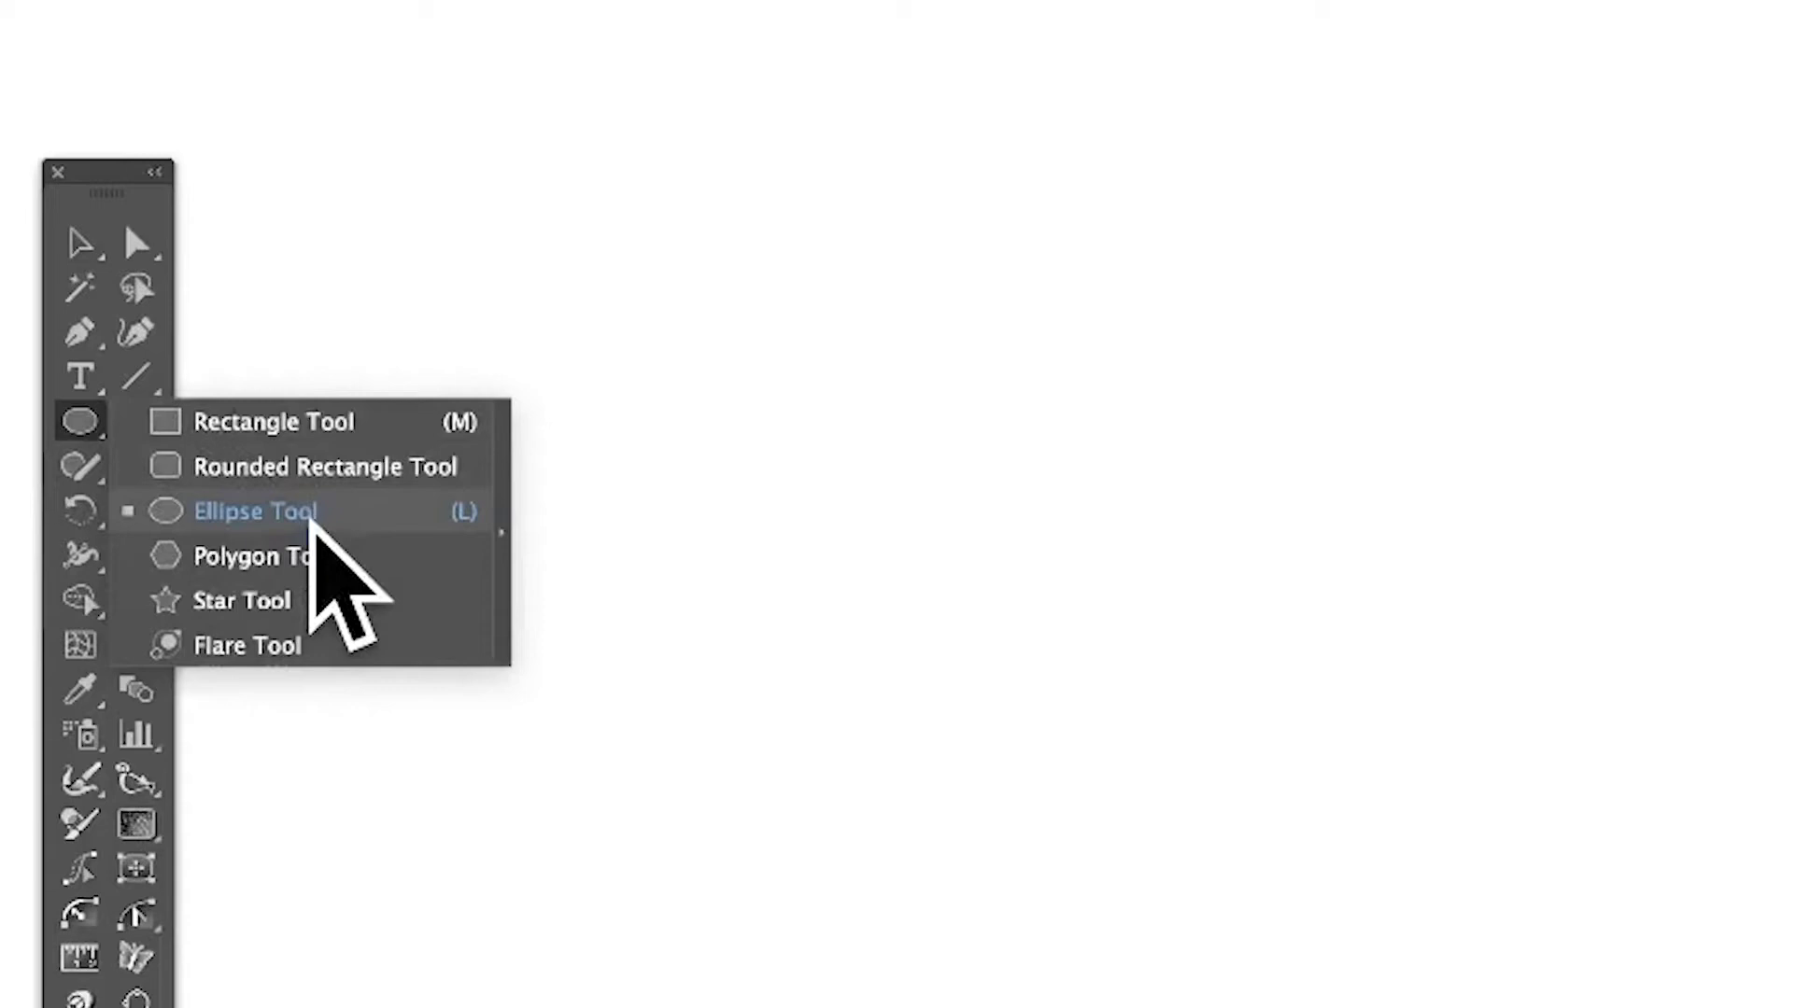
# Step: With the Ellipse Tool, draw a 614 px circle and a 30 px circle at the top left
pyautogui.click(310, 519)
pyautogui.moveTo(400, 51); pyautogui.dragTo(1698, 1007)
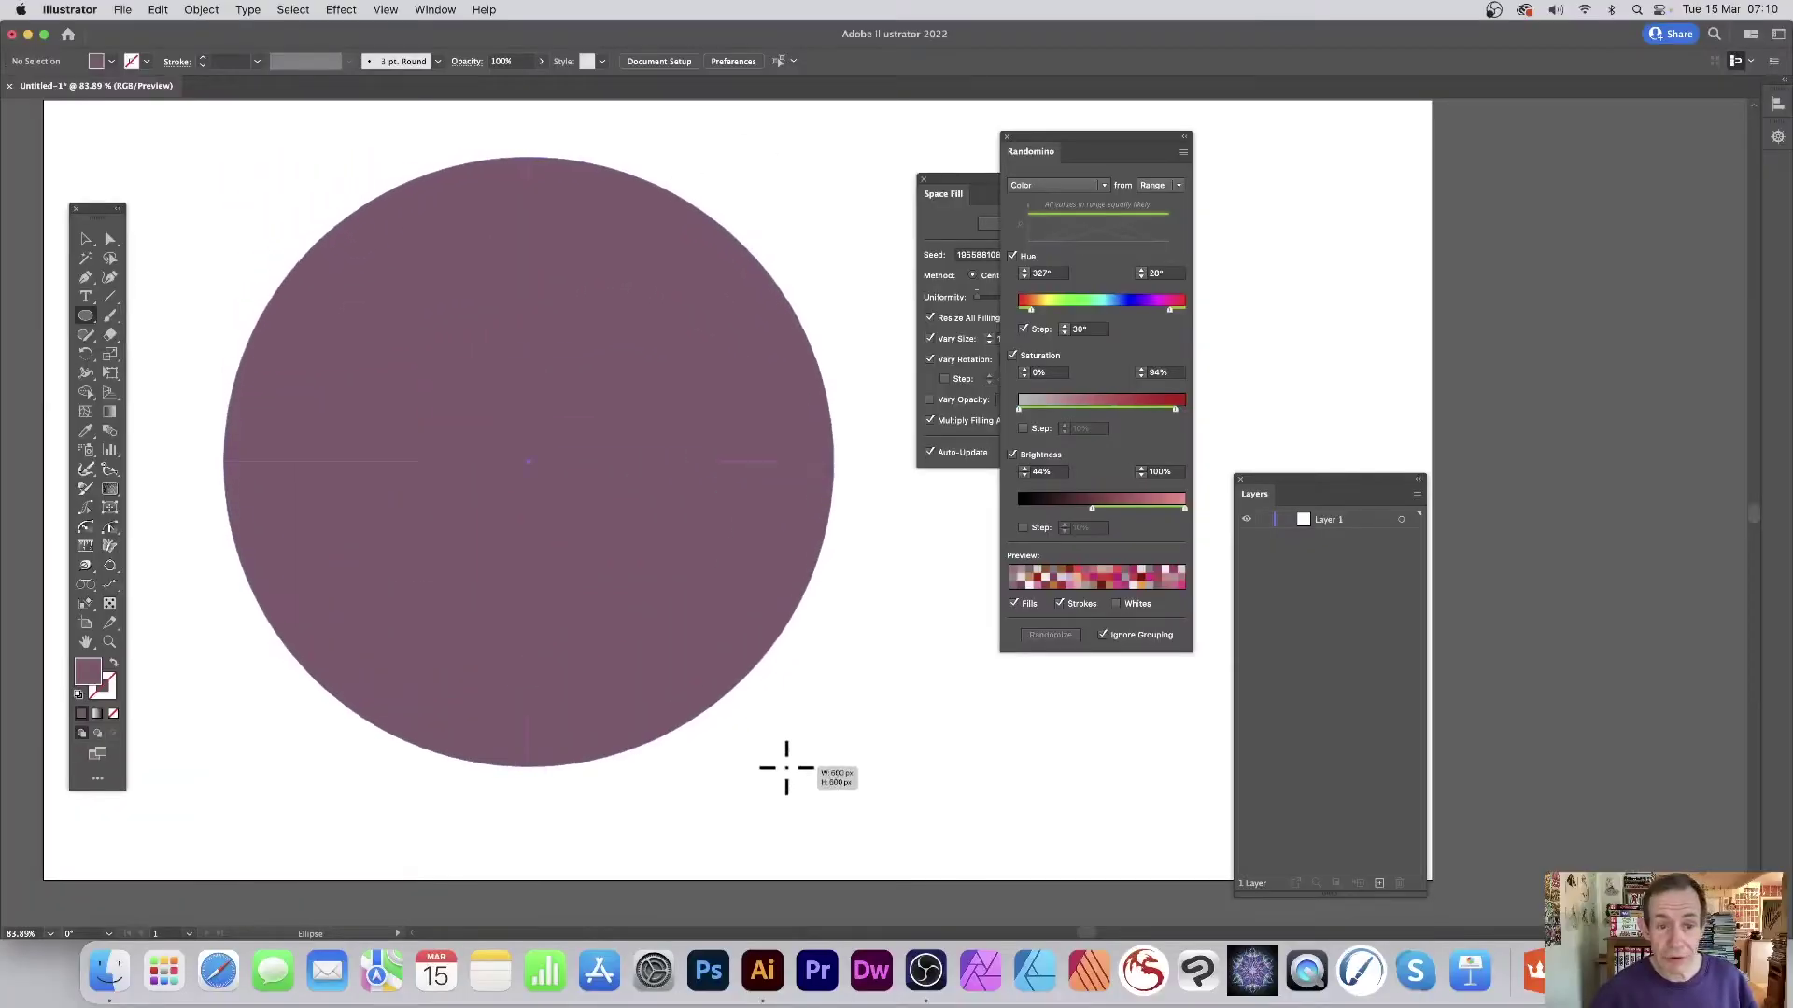
pyautogui.moveTo(786, 768); pyautogui.dragTo(795, 781)
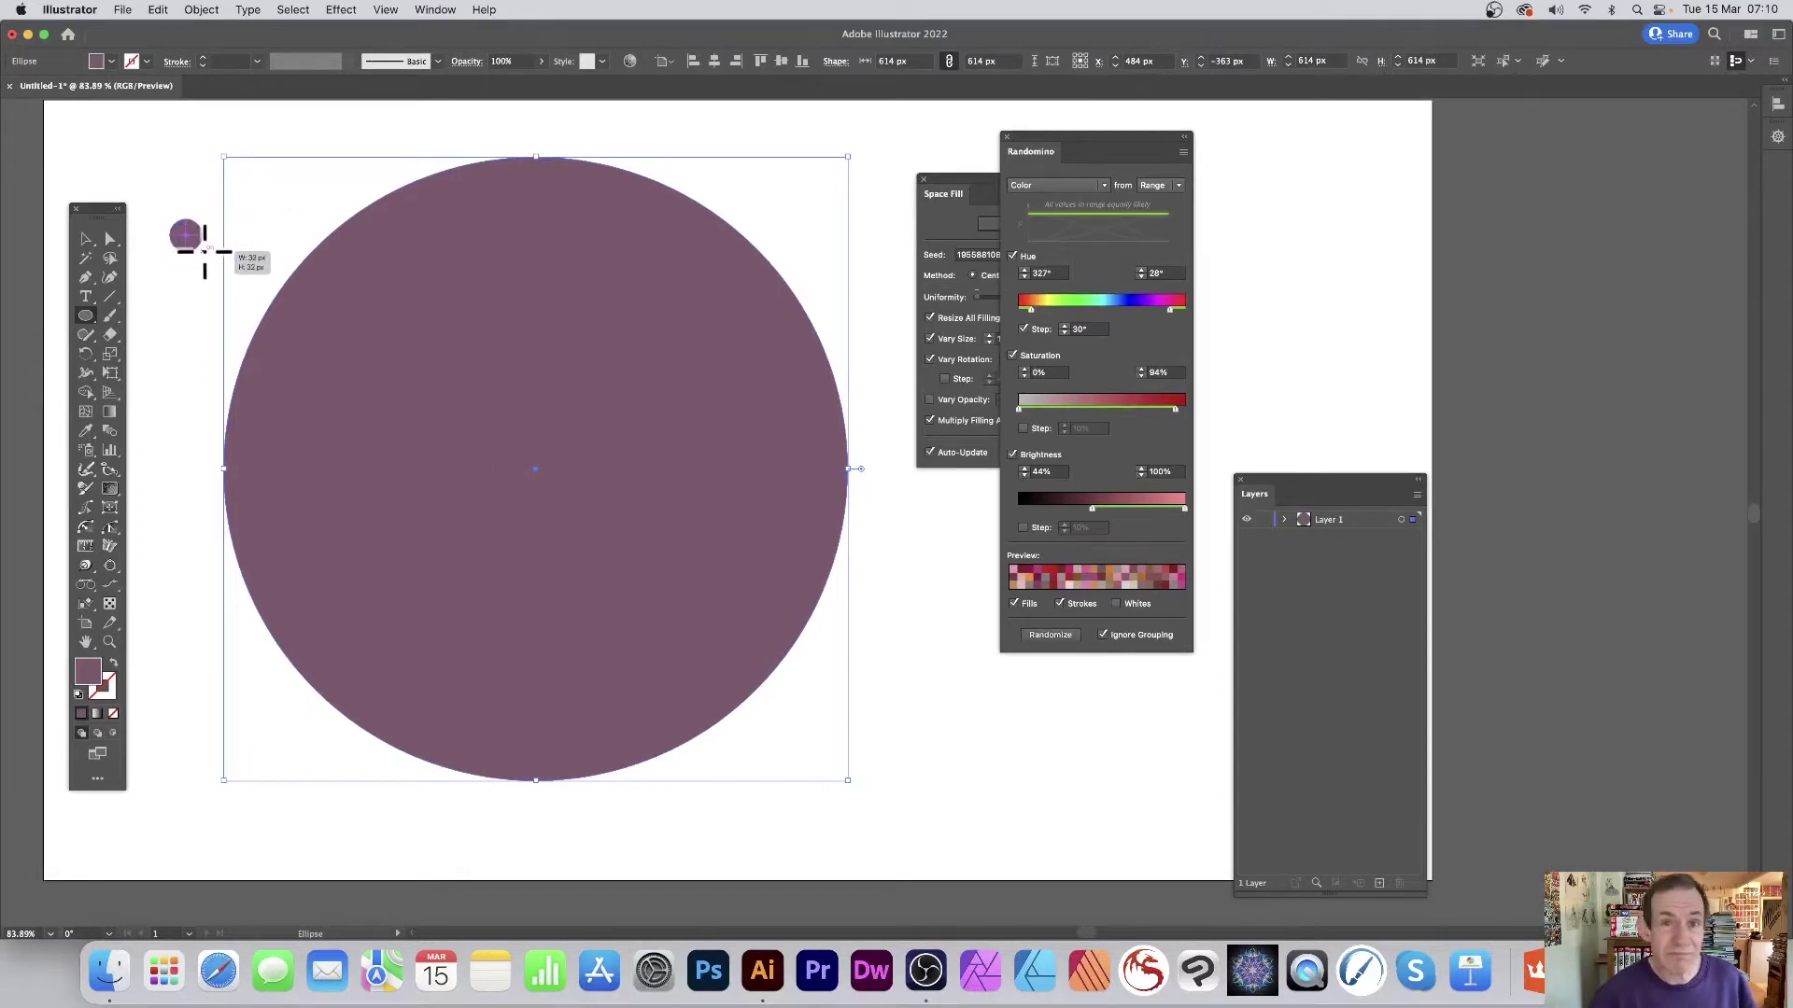
pyautogui.moveTo(202, 248); pyautogui.dragTo(203, 249)
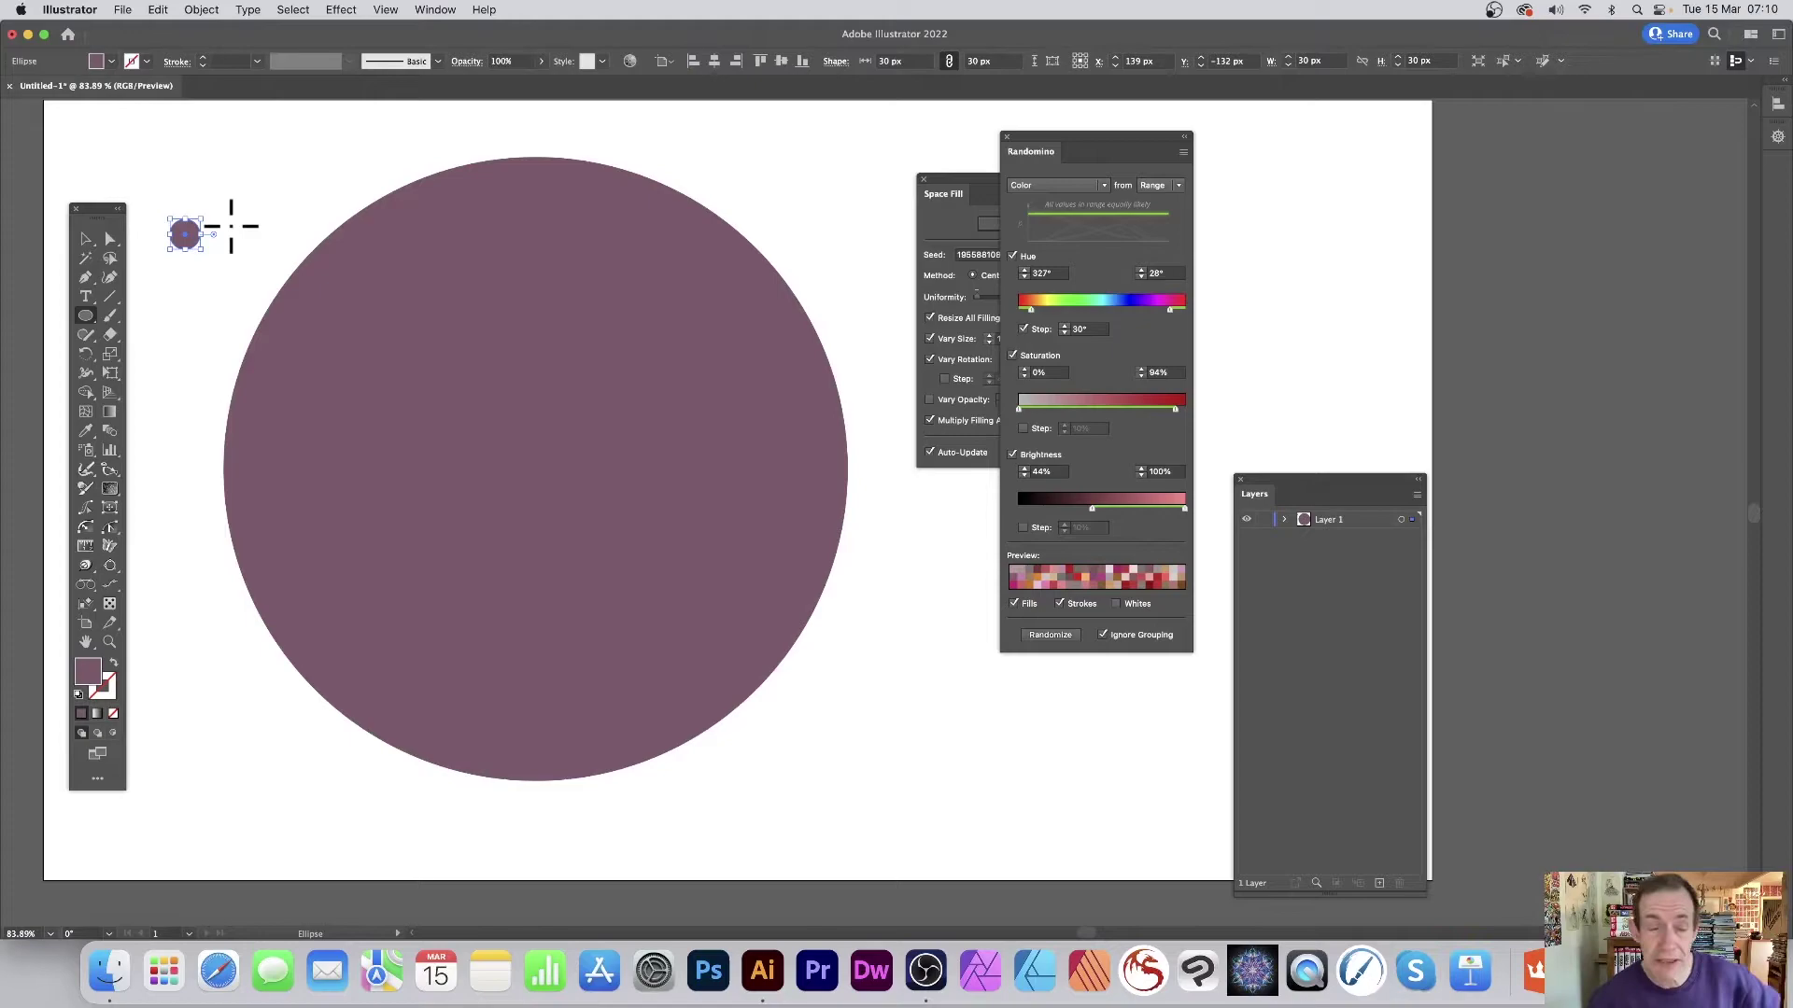
# Step: Fill the small circle red, shift it right, and marquee-select it with the large circle
pyautogui.click(82, 240)
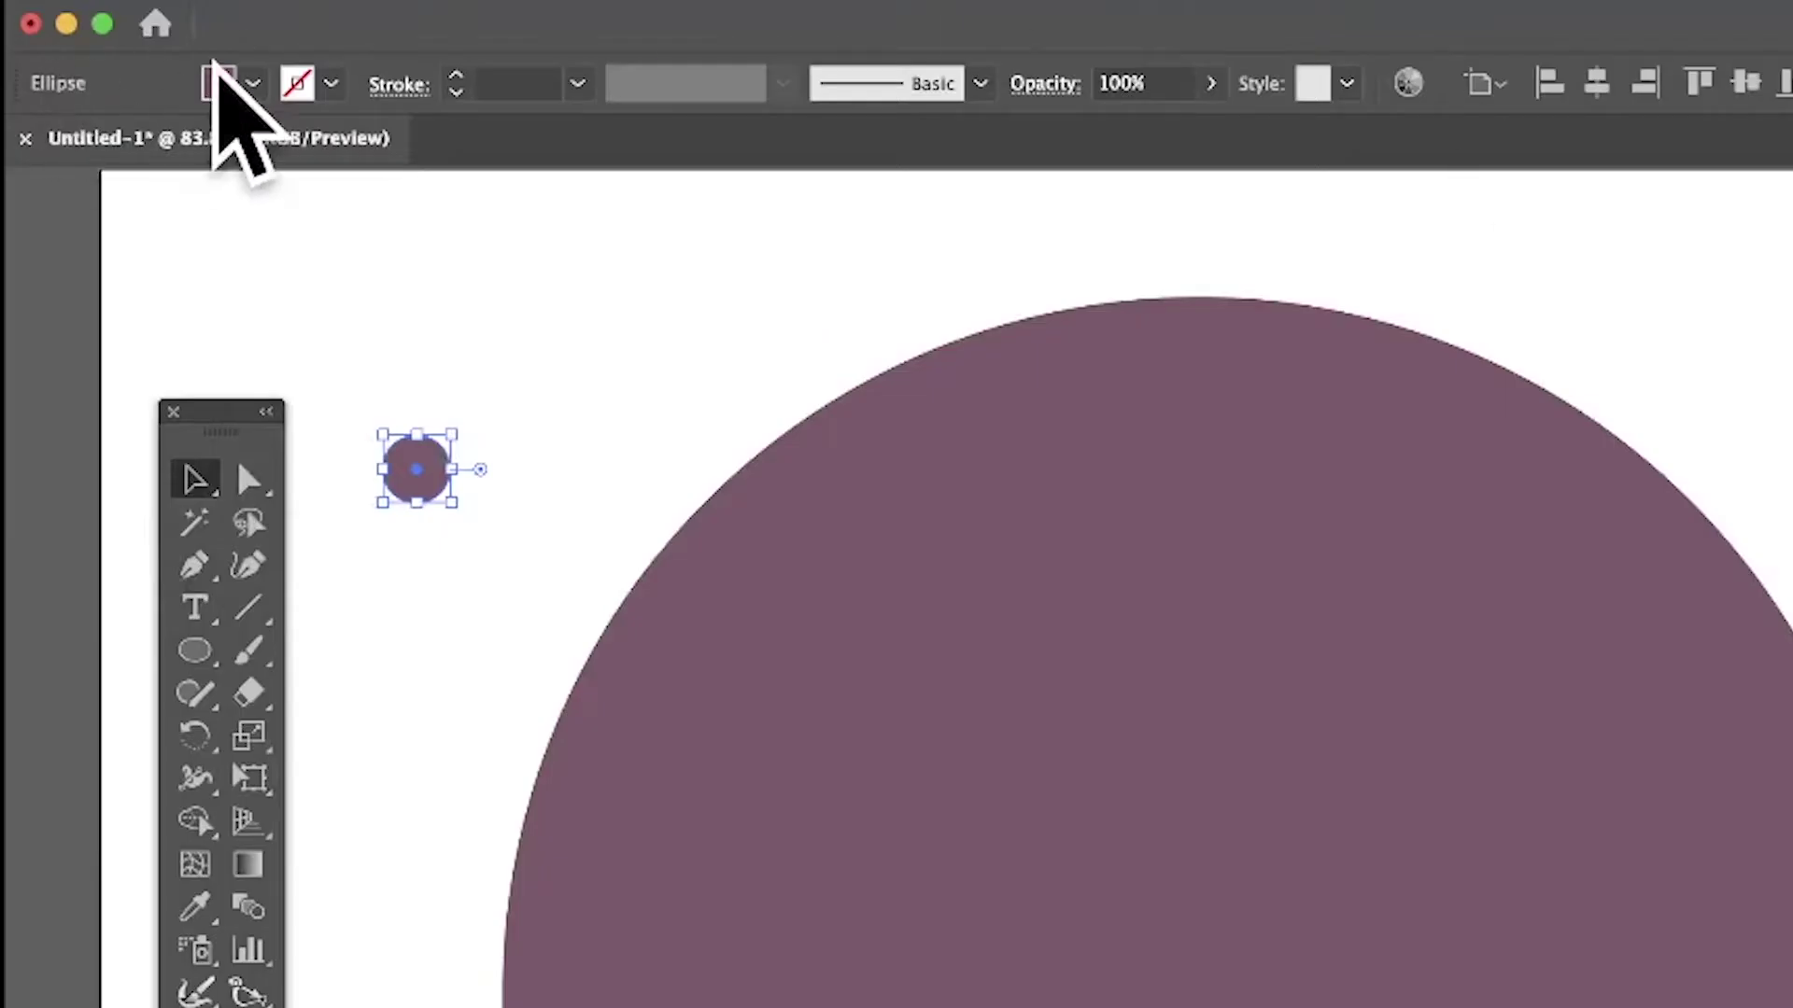
pyautogui.click(253, 83)
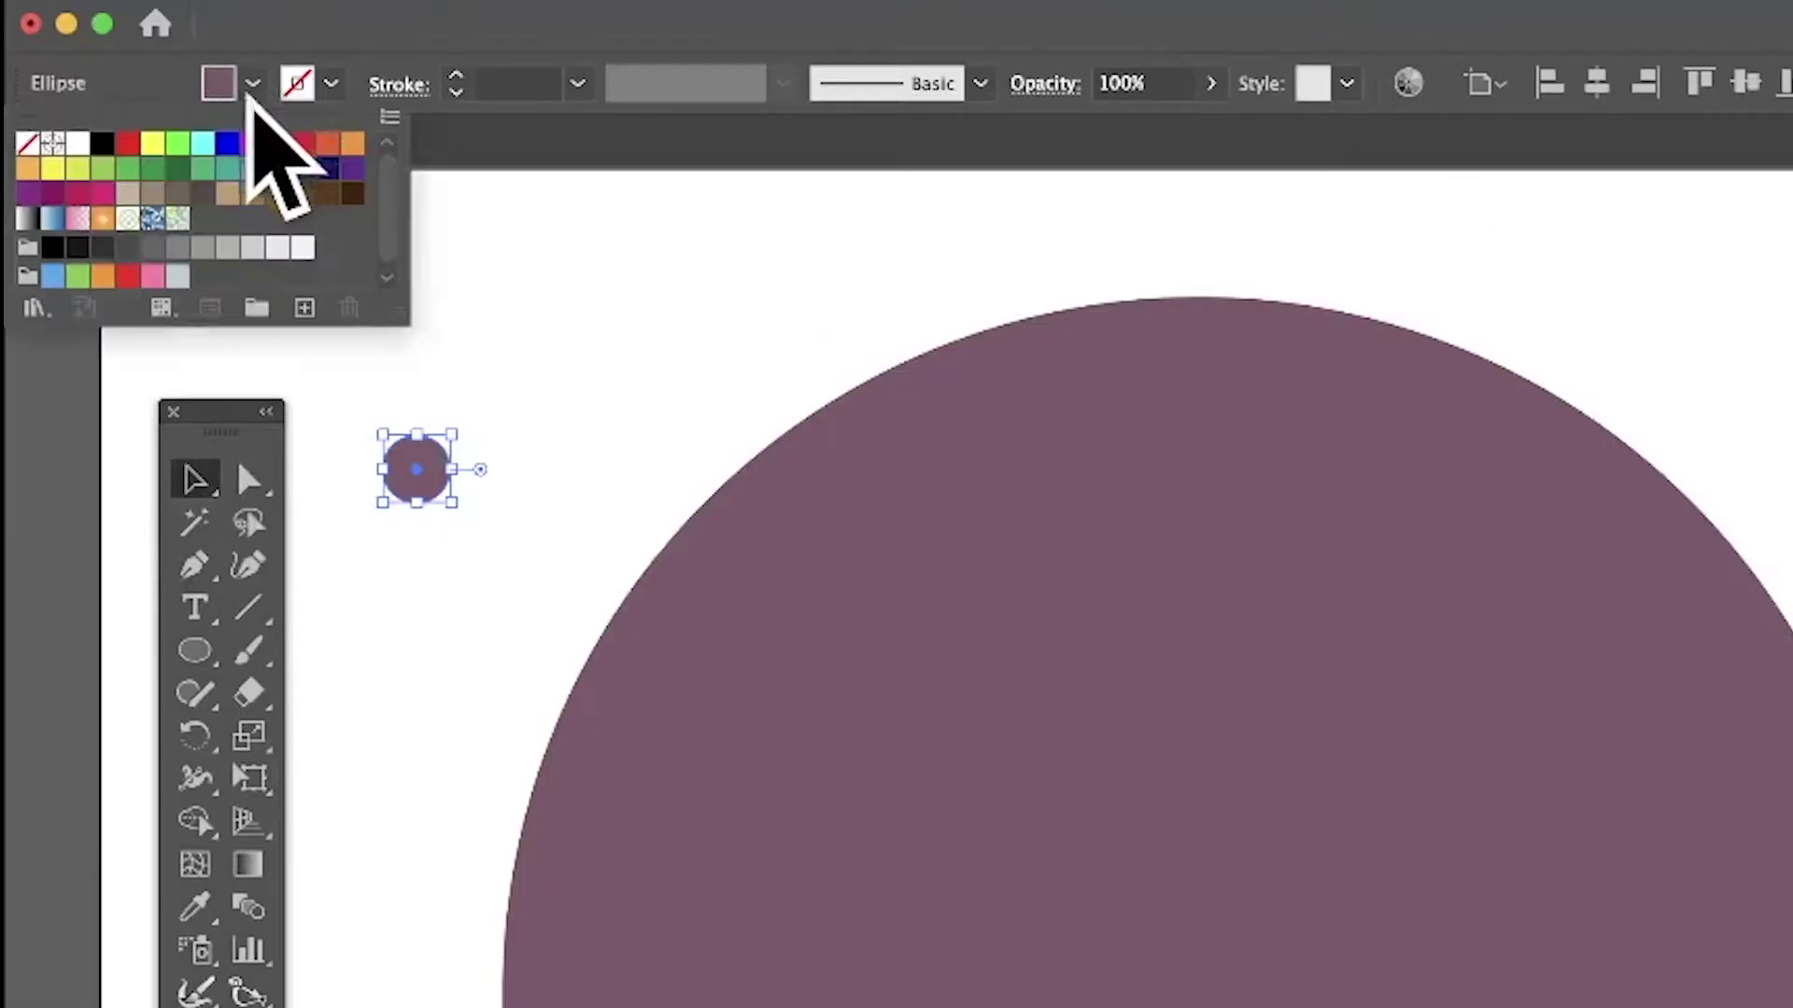
pyautogui.click(128, 144)
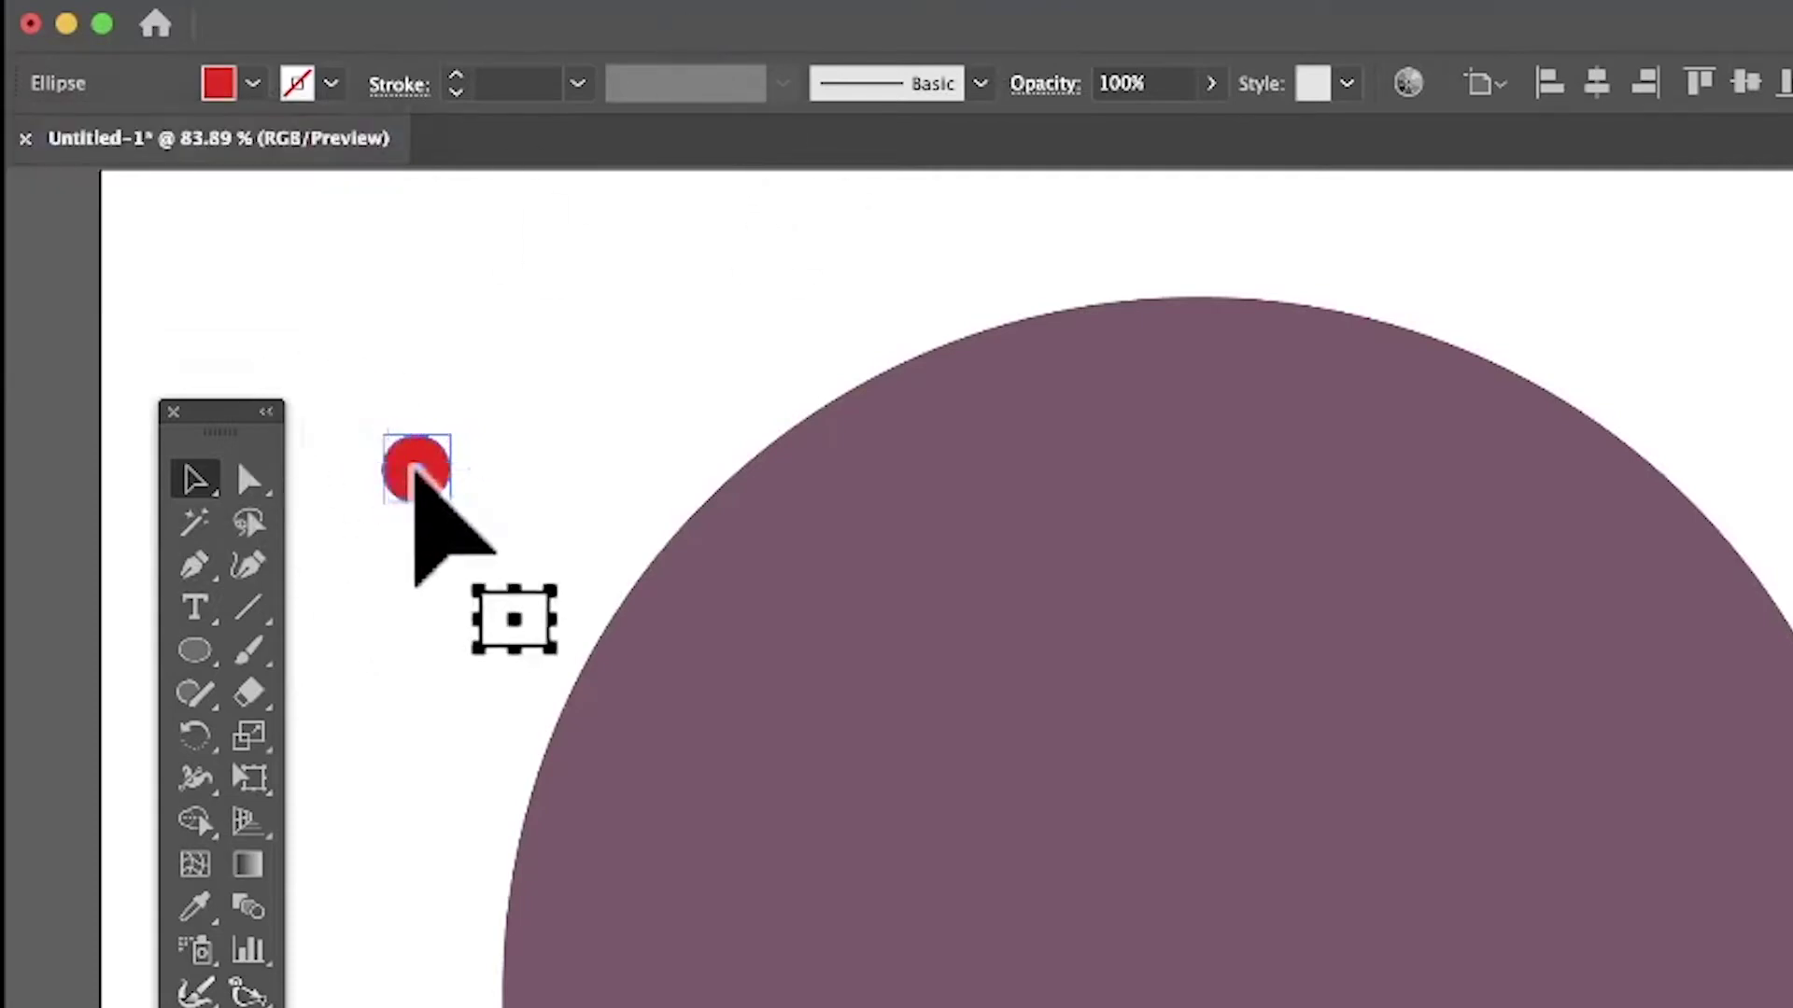
pyautogui.moveTo(416, 464); pyautogui.dragTo(592, 452)
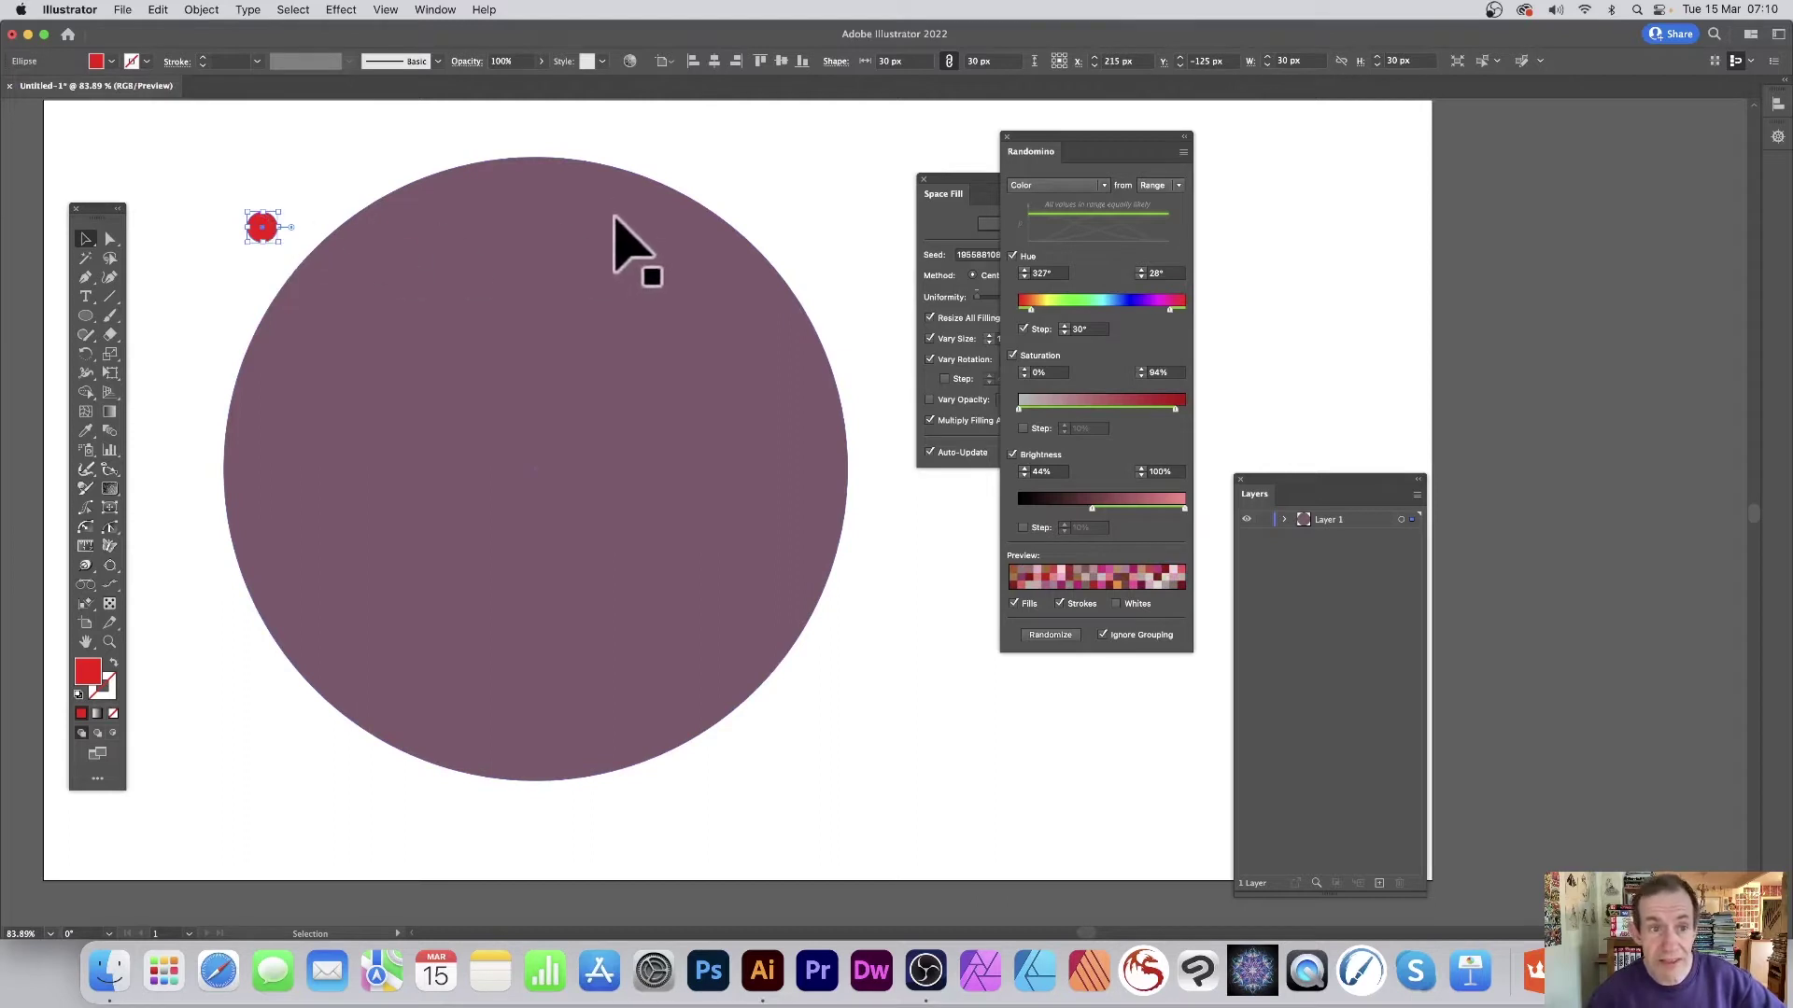
pyautogui.moveTo(177, 131); pyautogui.dragTo(800, 788)
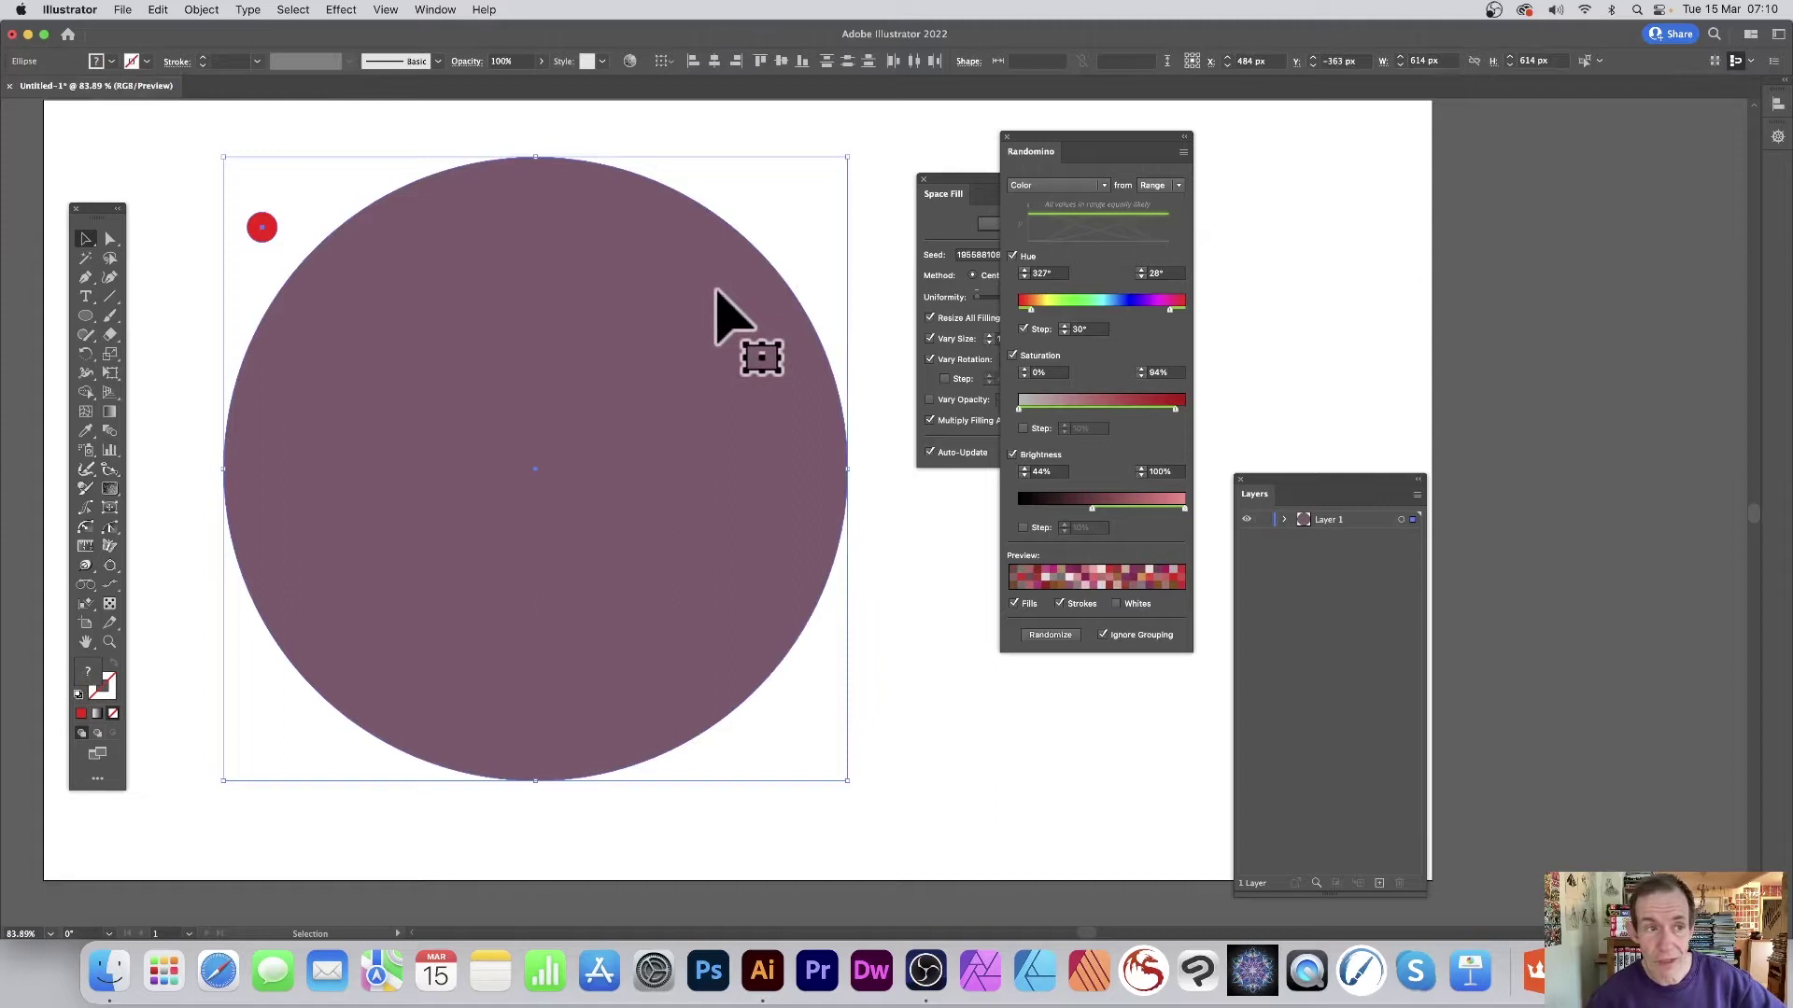
# Step: Open Astute Graphics Space Fill from the Window menu and drag its panel fully into view
pyautogui.click(436, 11)
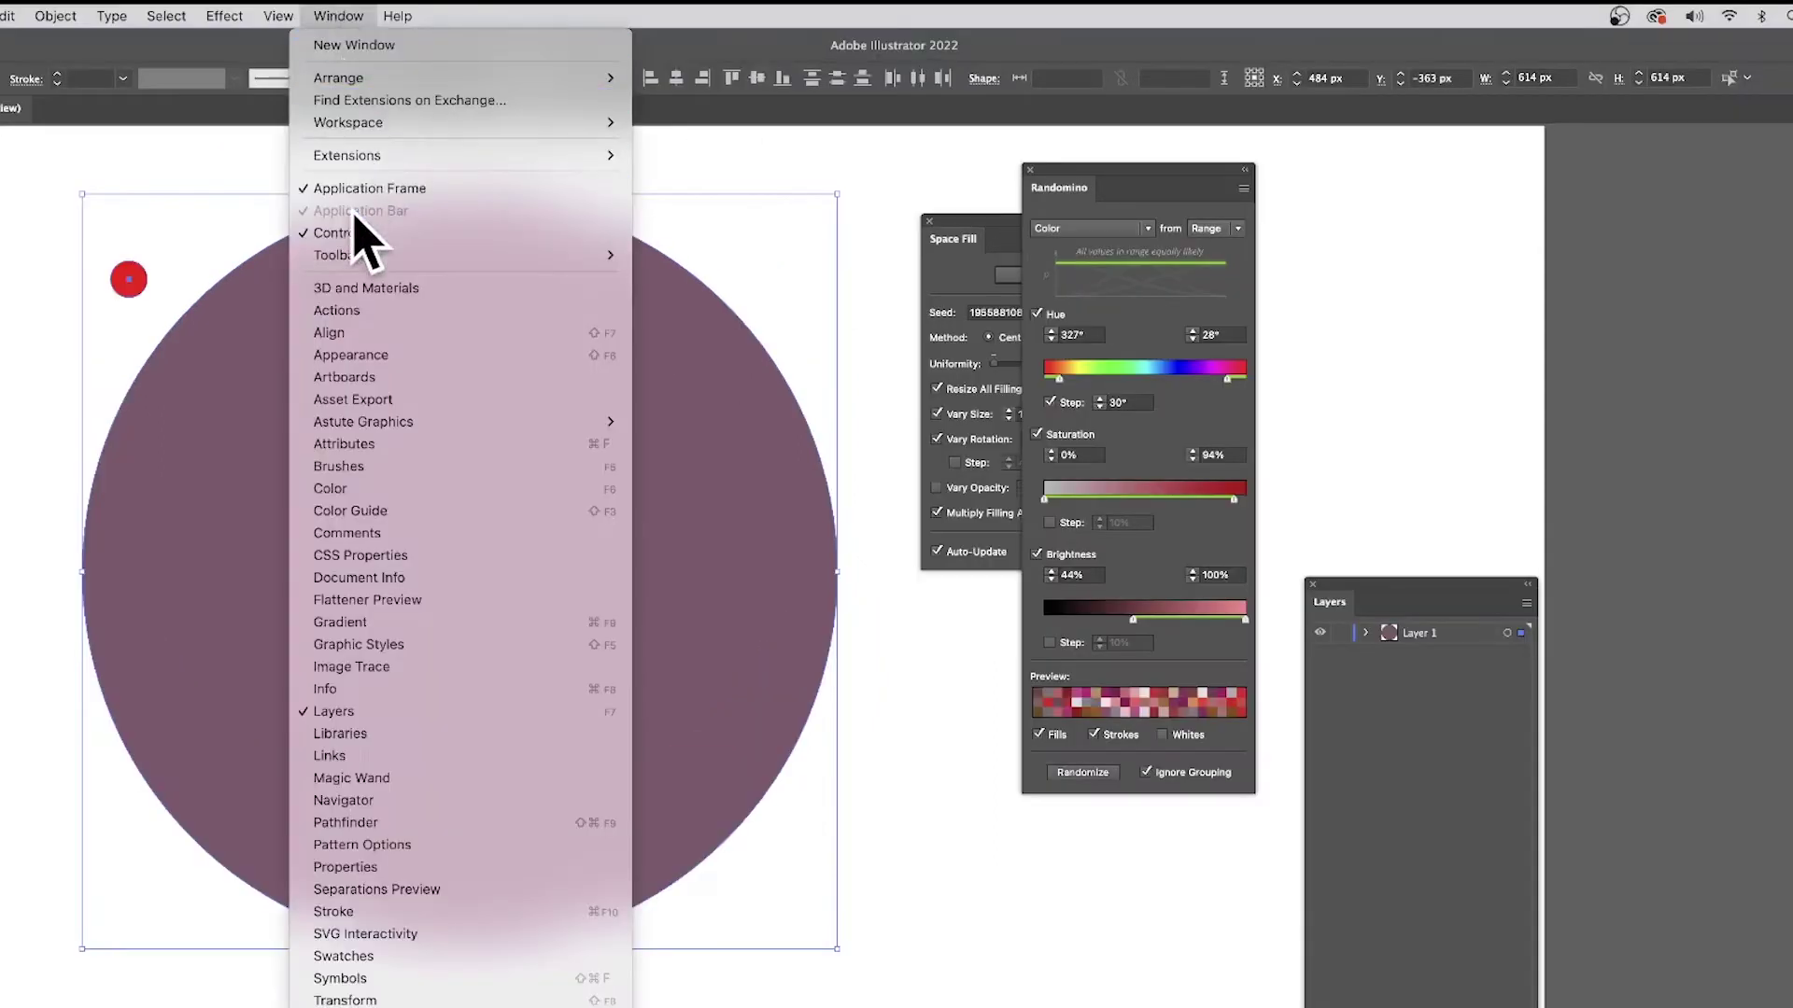
pyautogui.moveTo(378, 422)
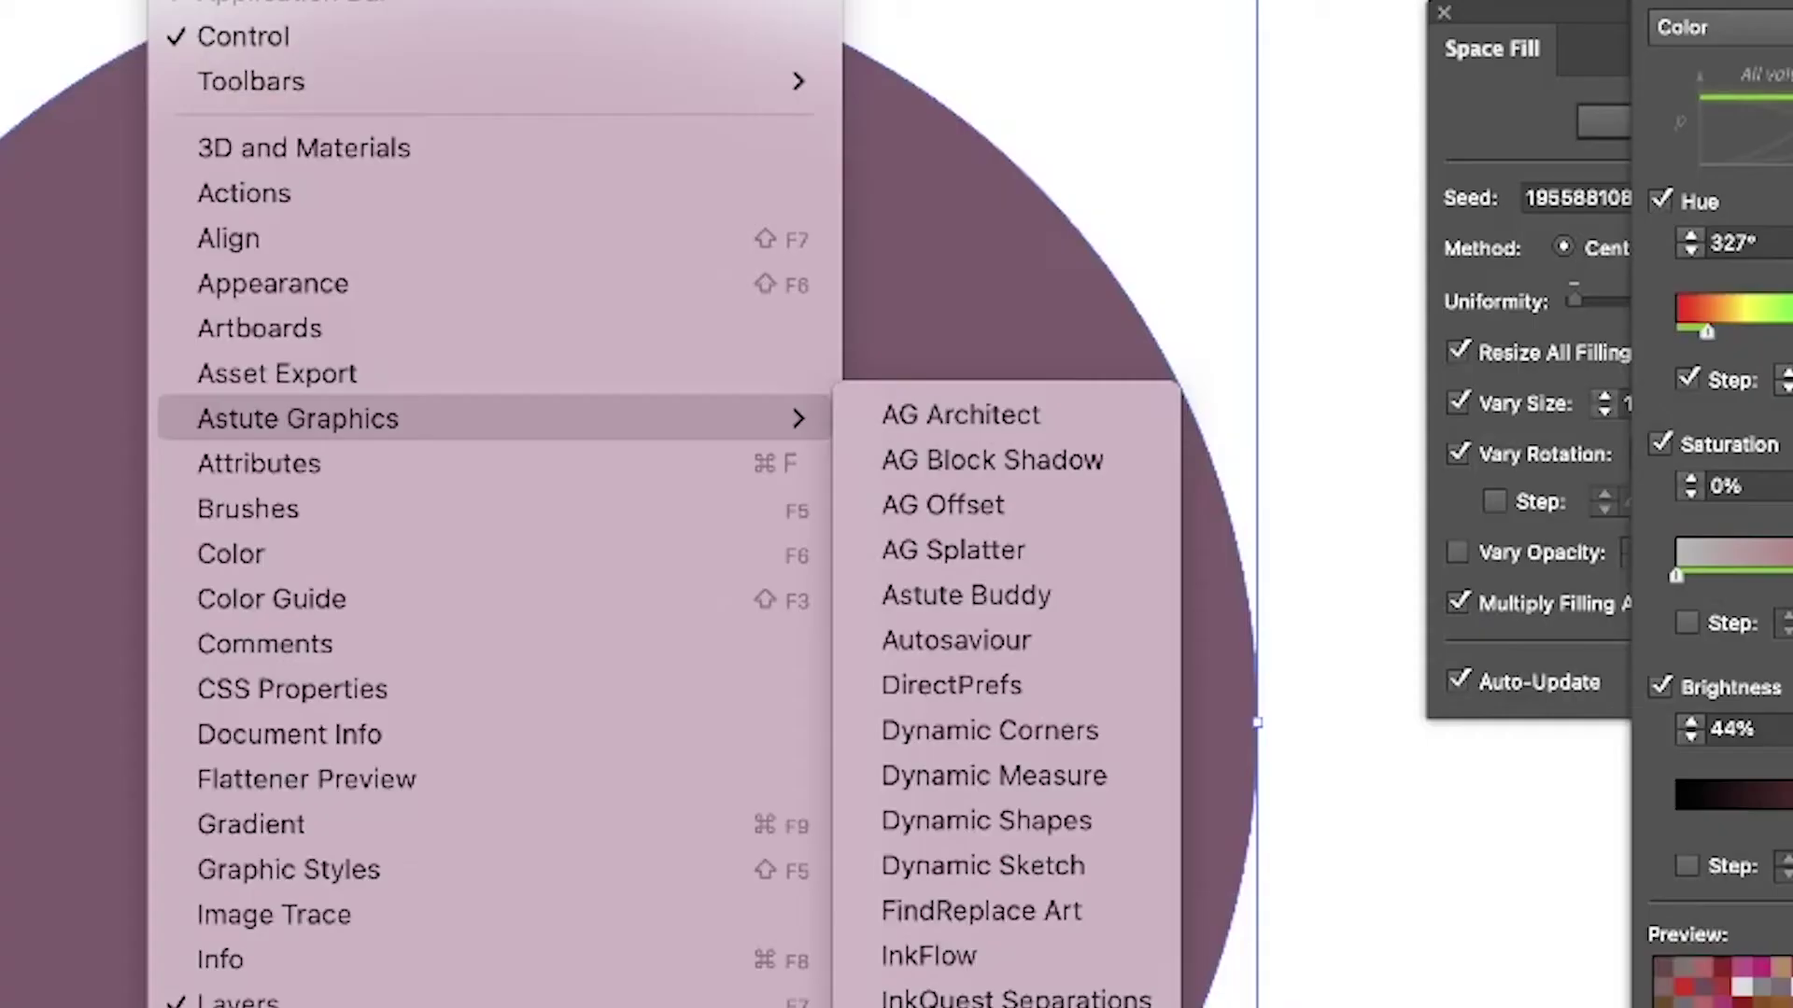
pyautogui.click(990, 234)
pyautogui.moveTo(1571, 11); pyautogui.dragTo(1454, 9)
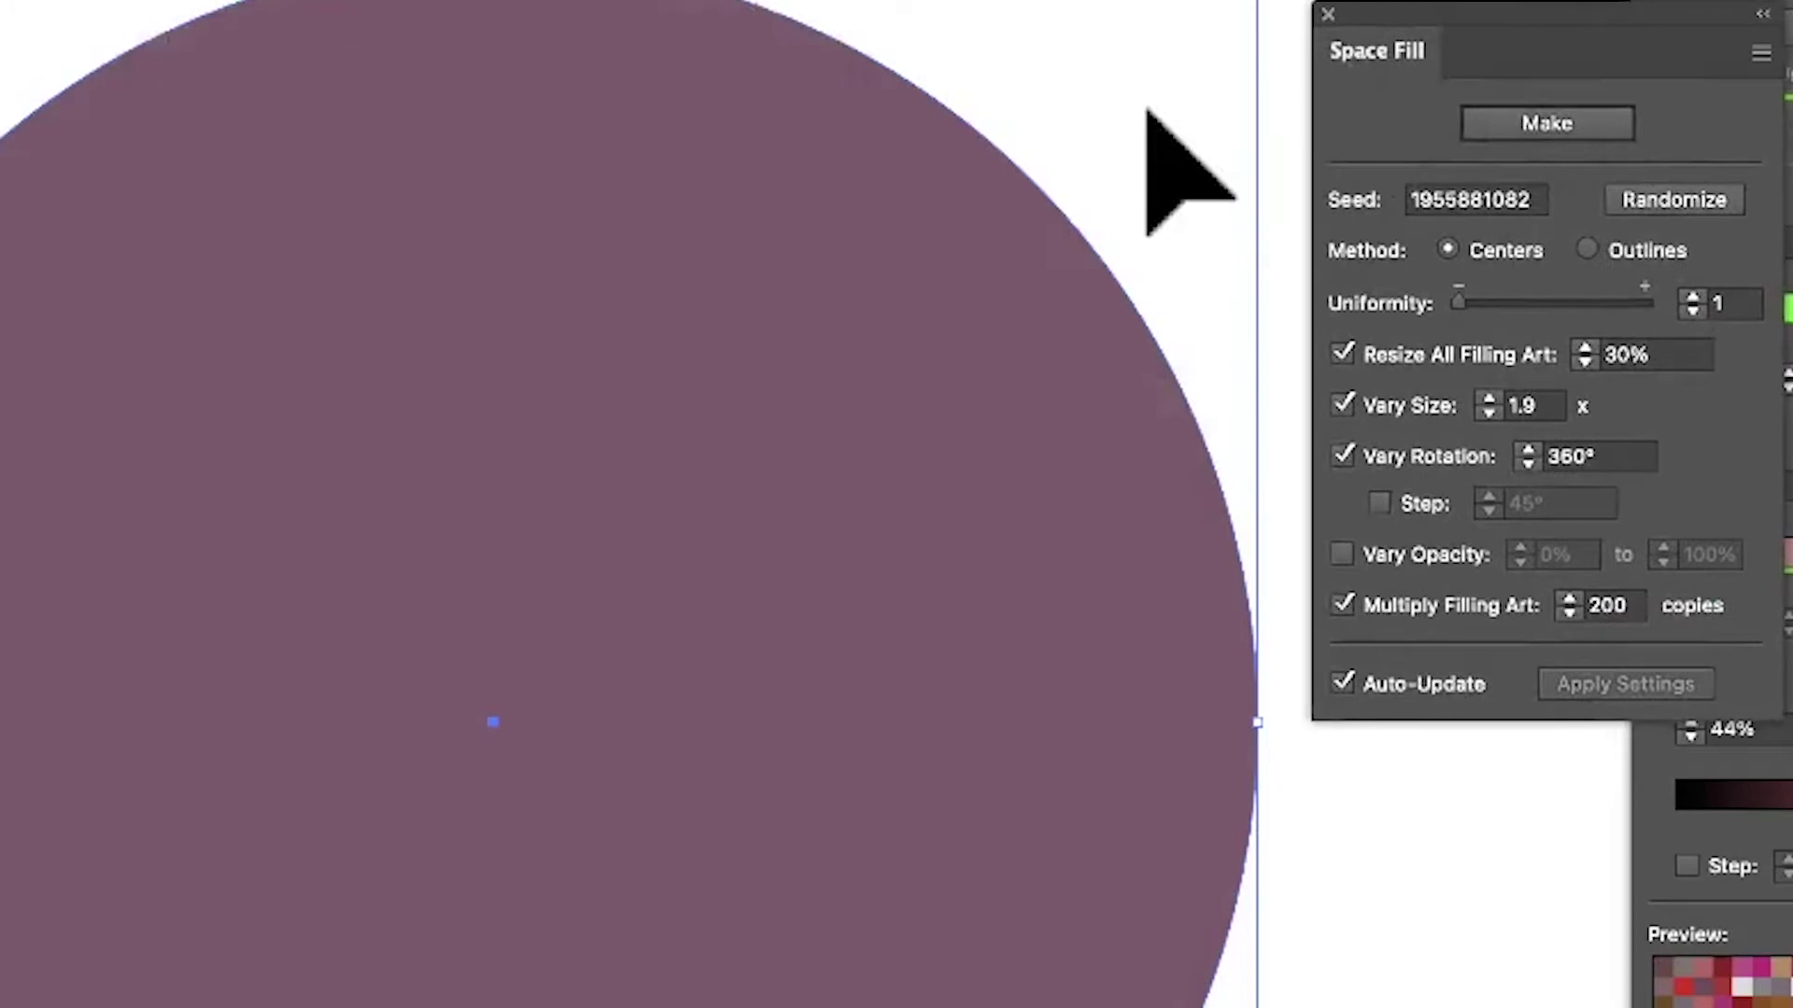
# Step: Space-fill the large circle with red dots, randomize the seed three times, and set Uniformity to 1
pyautogui.click(1547, 125)
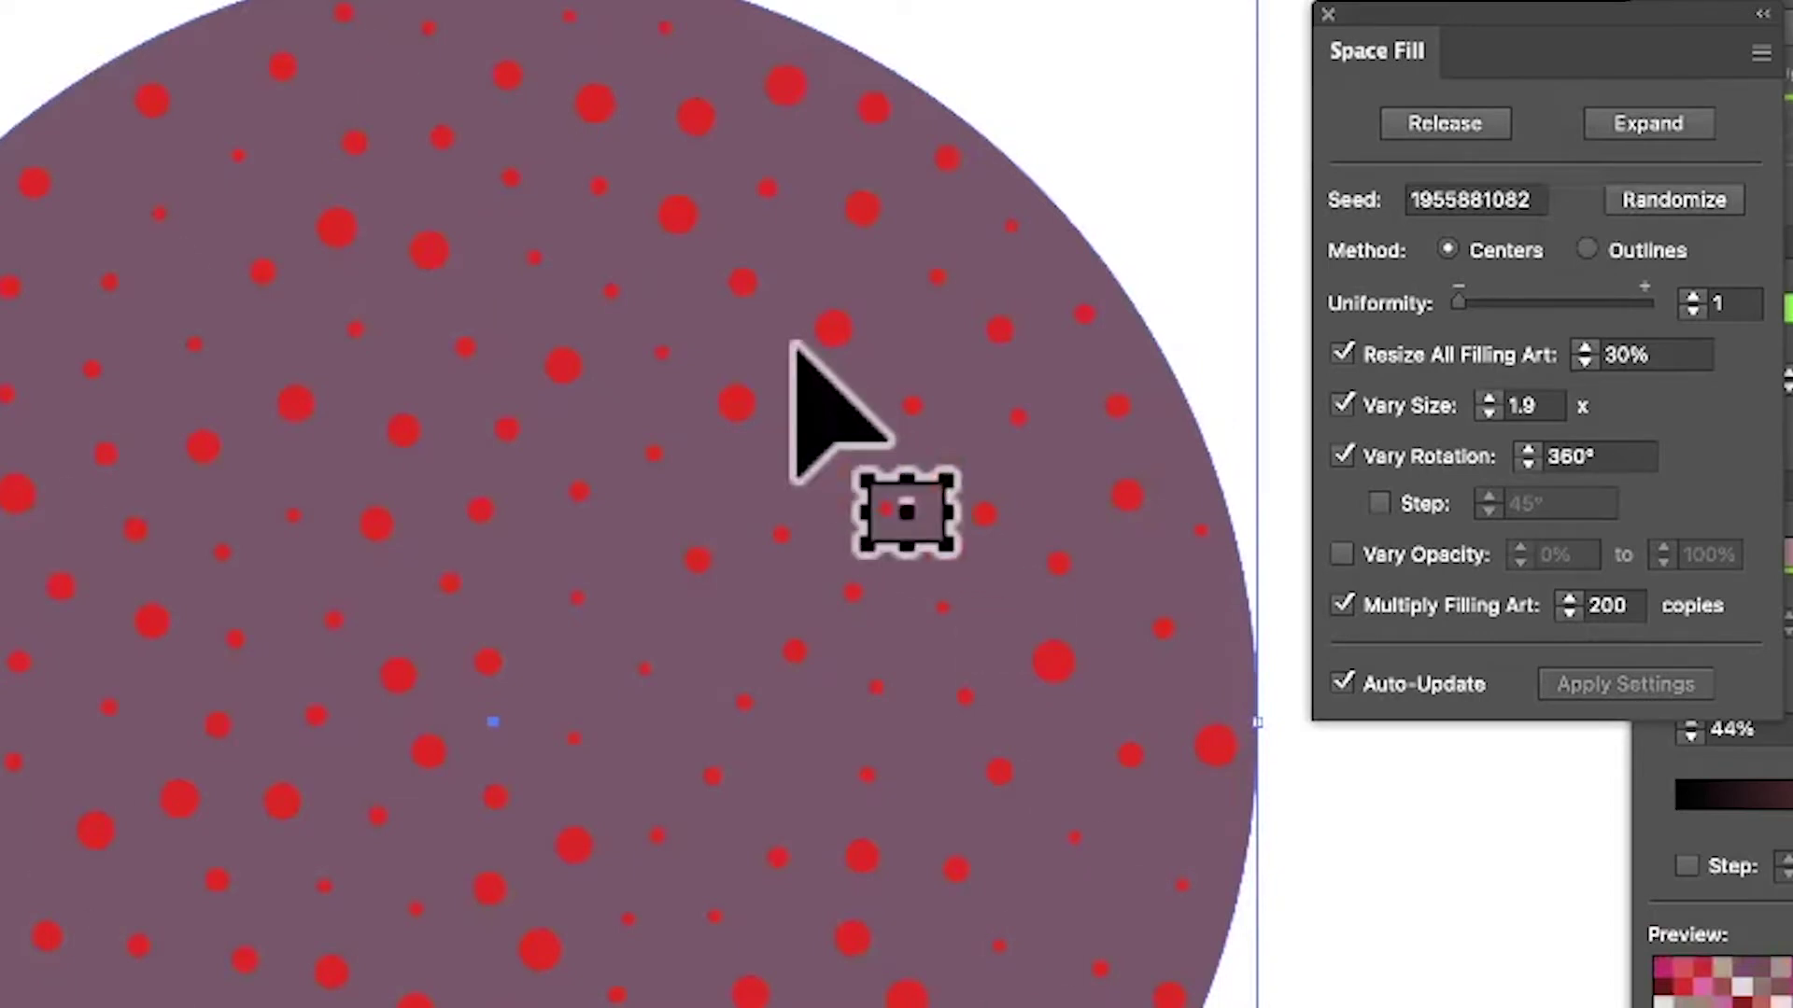
pyautogui.click(1662, 200)
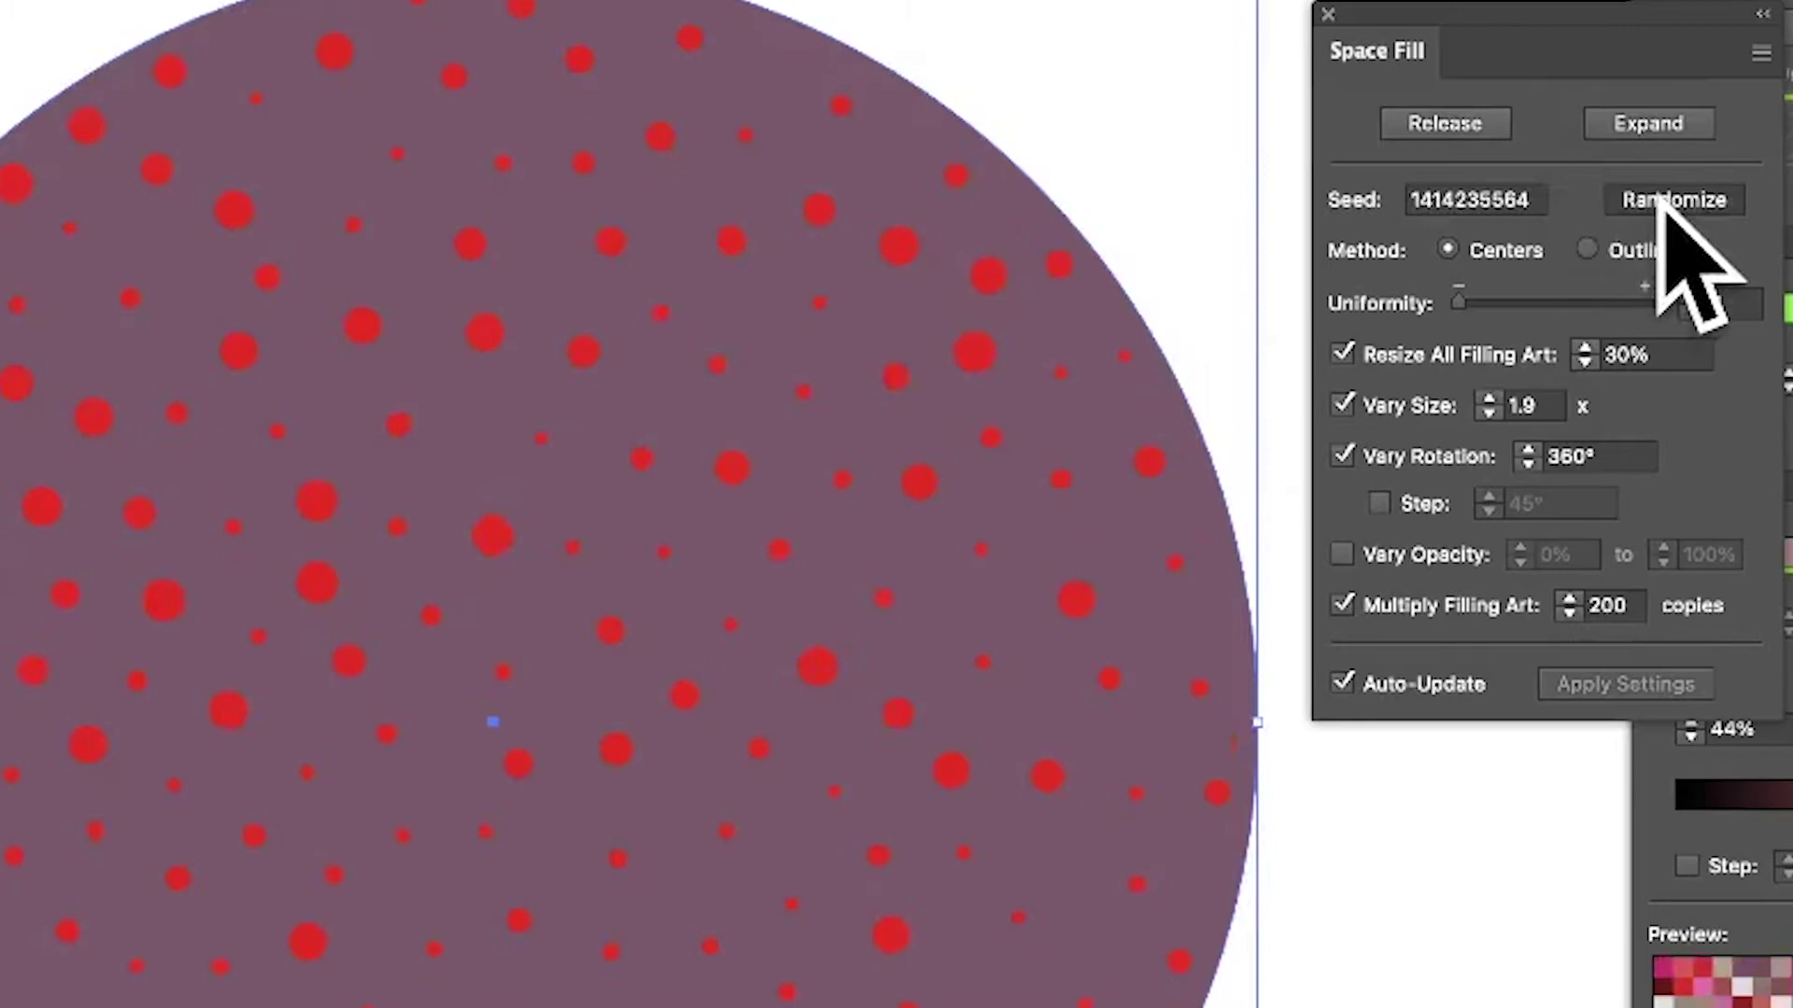
pyautogui.click(1661, 199)
pyautogui.click(1662, 200)
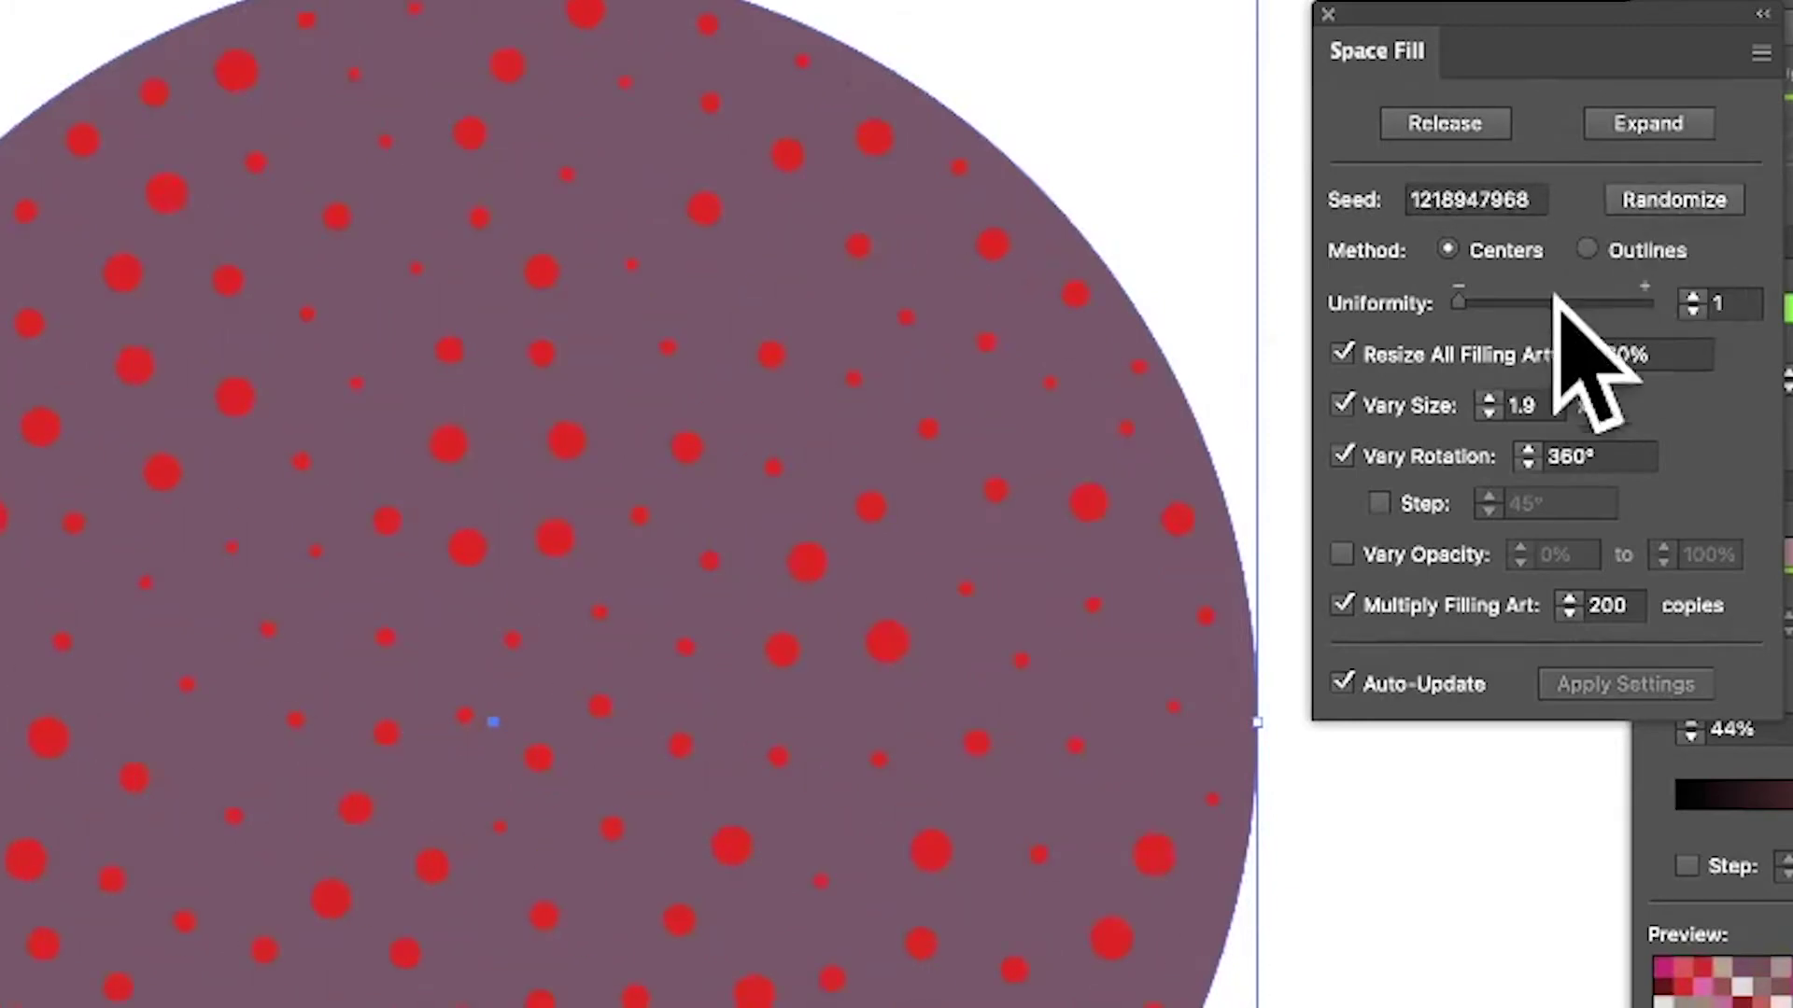
pyautogui.moveTo(1461, 303)
pyautogui.mouseDown()
pyautogui.moveTo(1632, 290)
pyautogui.moveTo(1685, 320)
pyautogui.moveTo(1605, 268)
pyautogui.moveTo(1442, 282)
pyautogui.mouseUp()
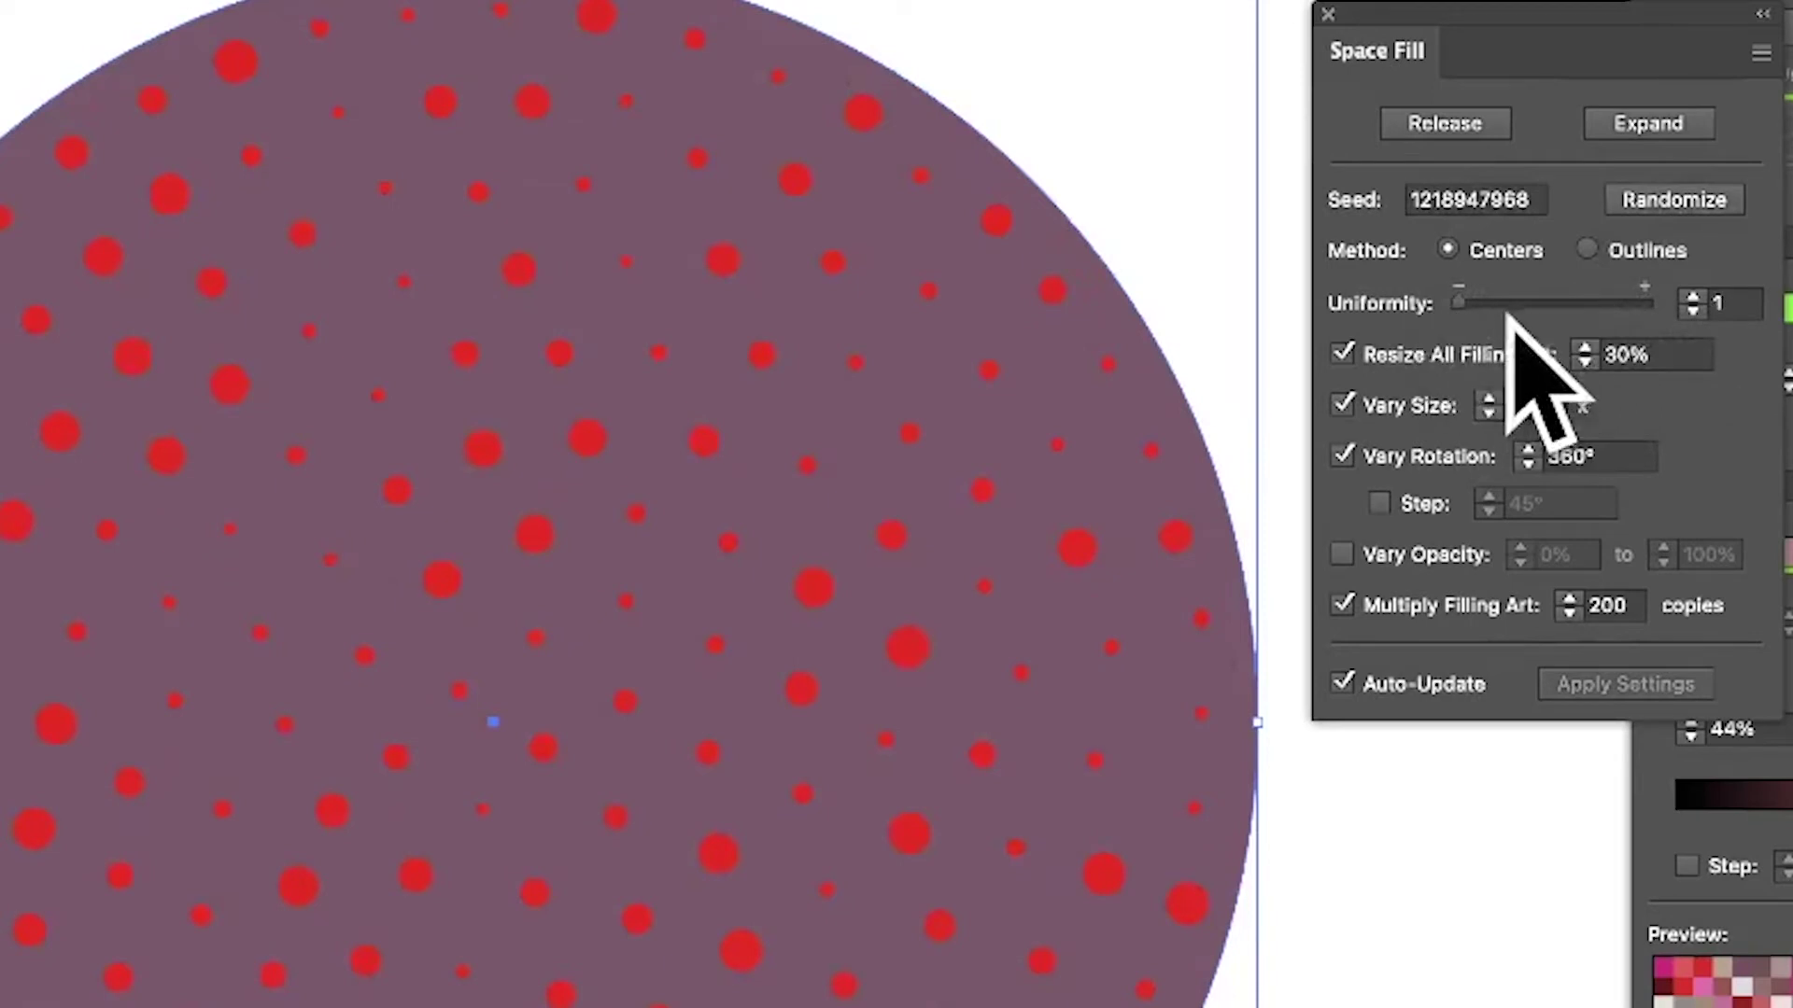
# Step: Set Space Fill's Vary Size to 3, then check the Resize and 200 Copies fields
pyautogui.doubleClick(1536, 405)
pyautogui.write('3')
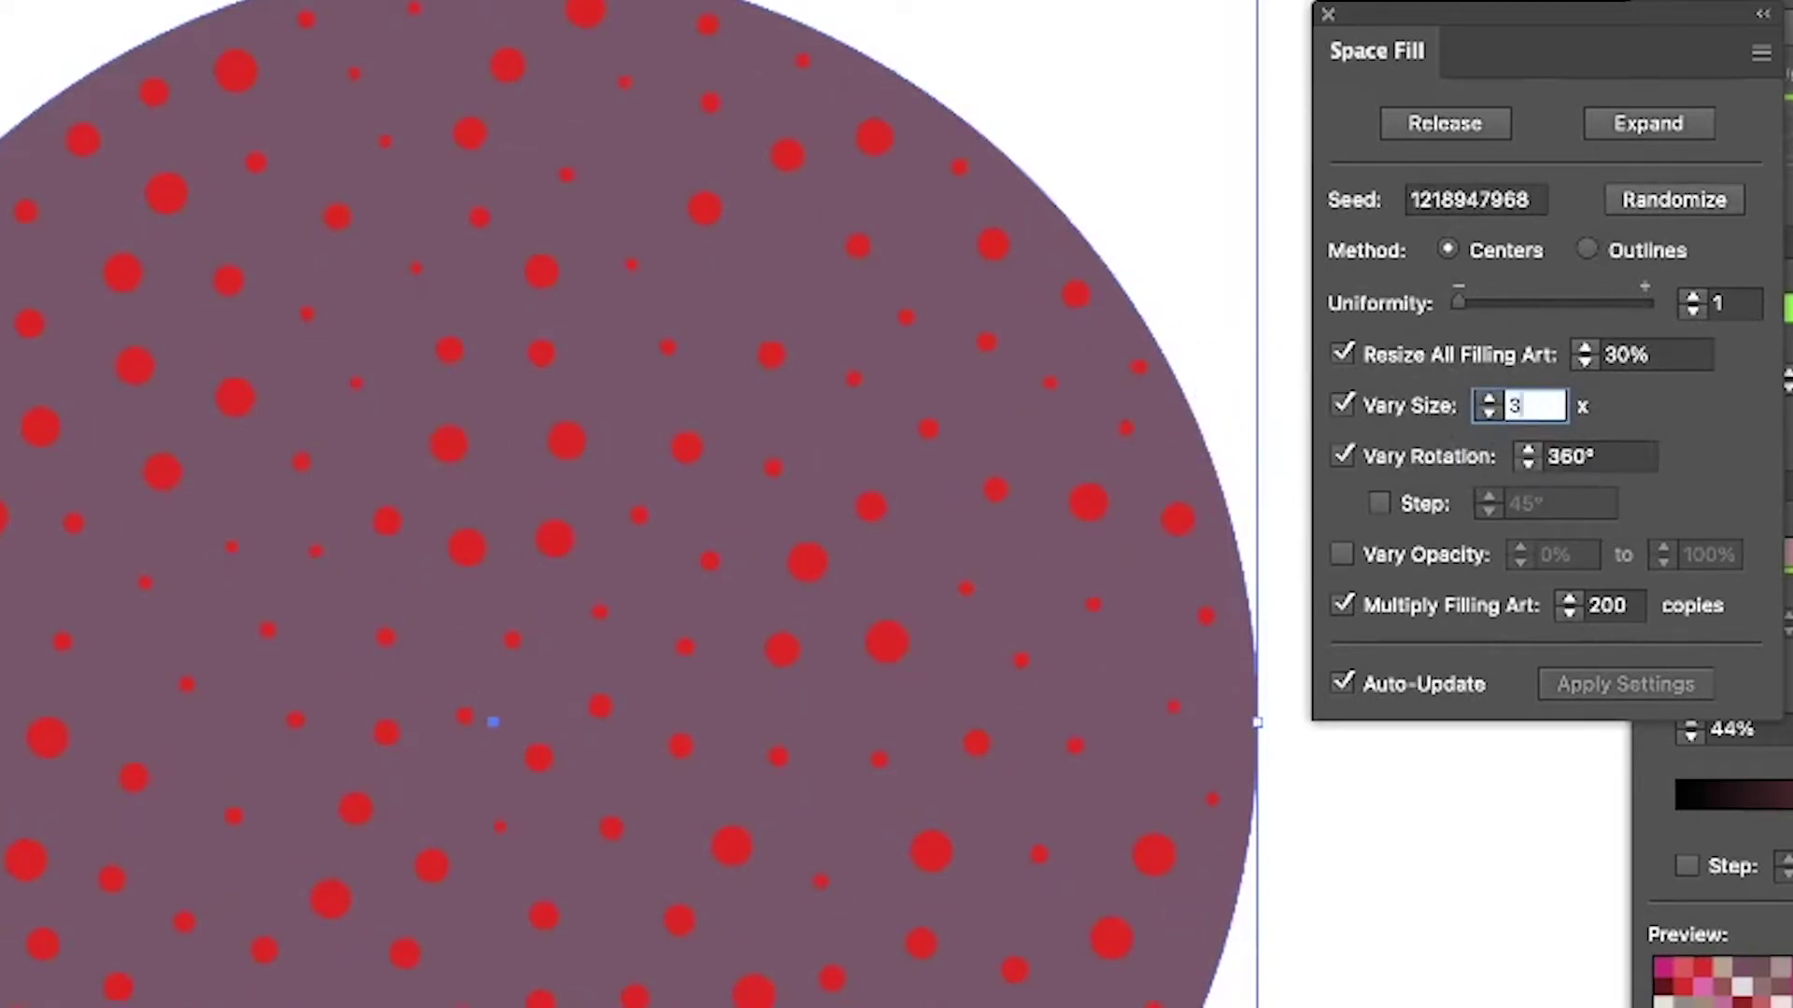
pyautogui.press('Tab')
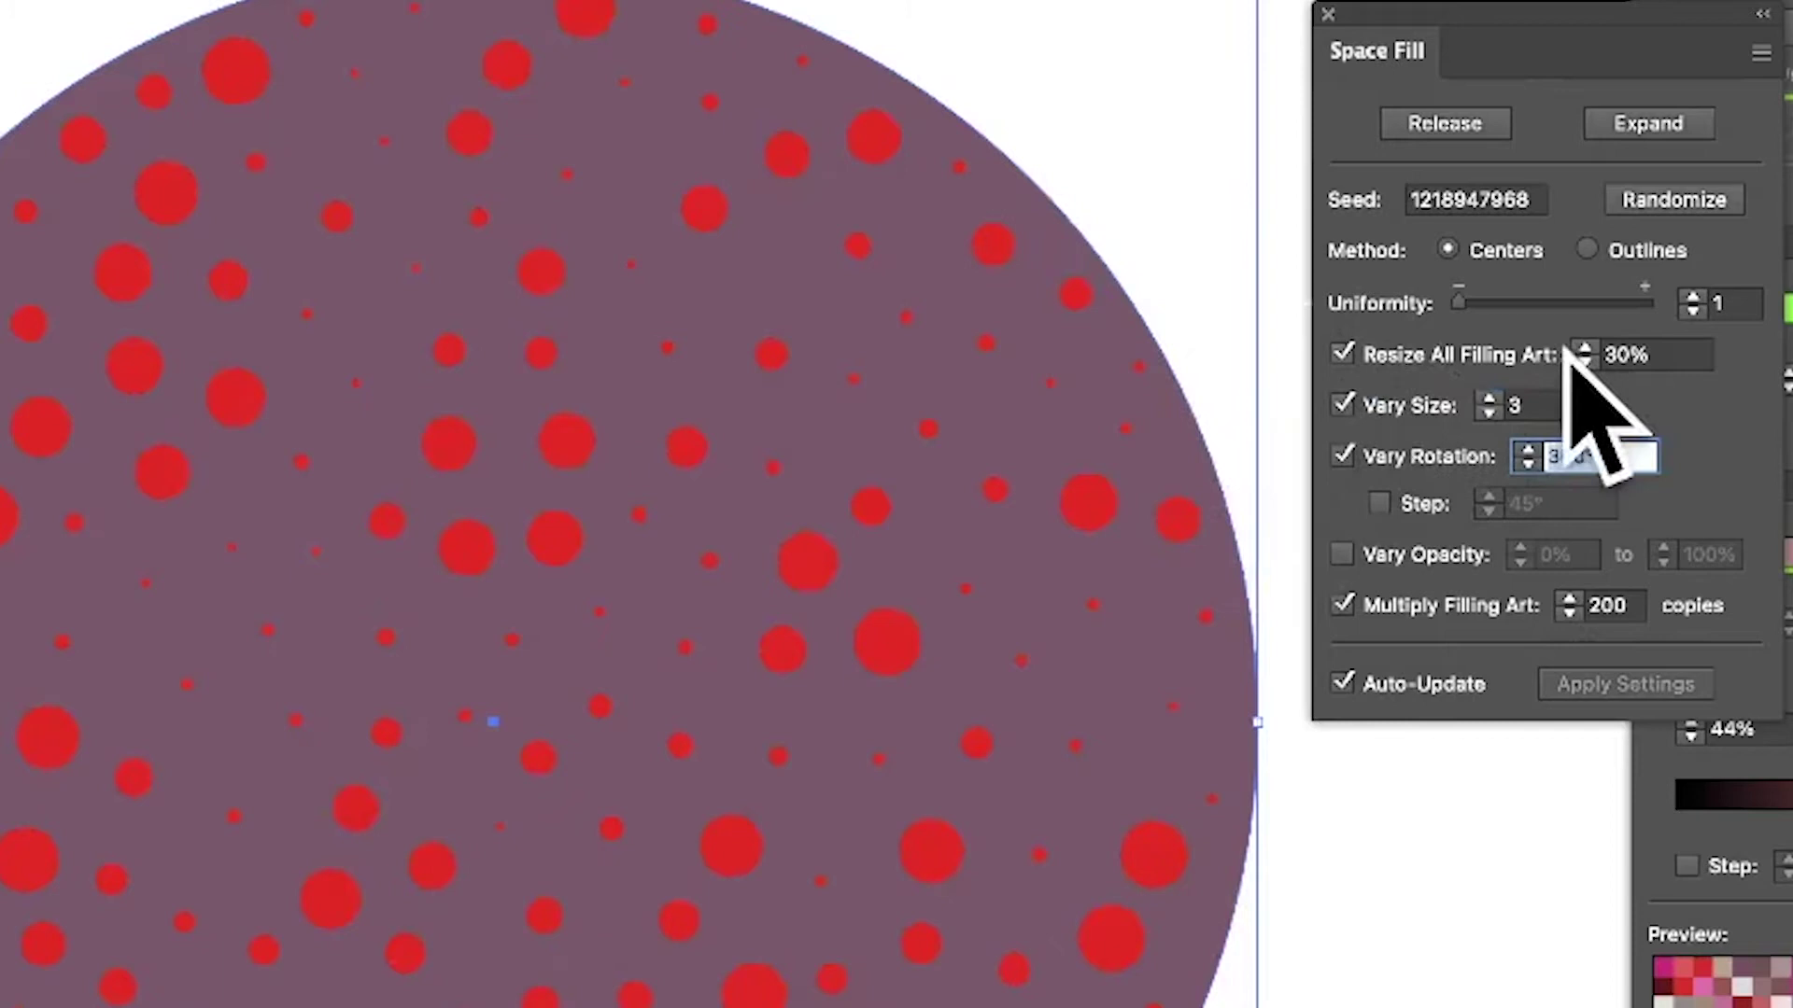
pyautogui.click(1657, 354)
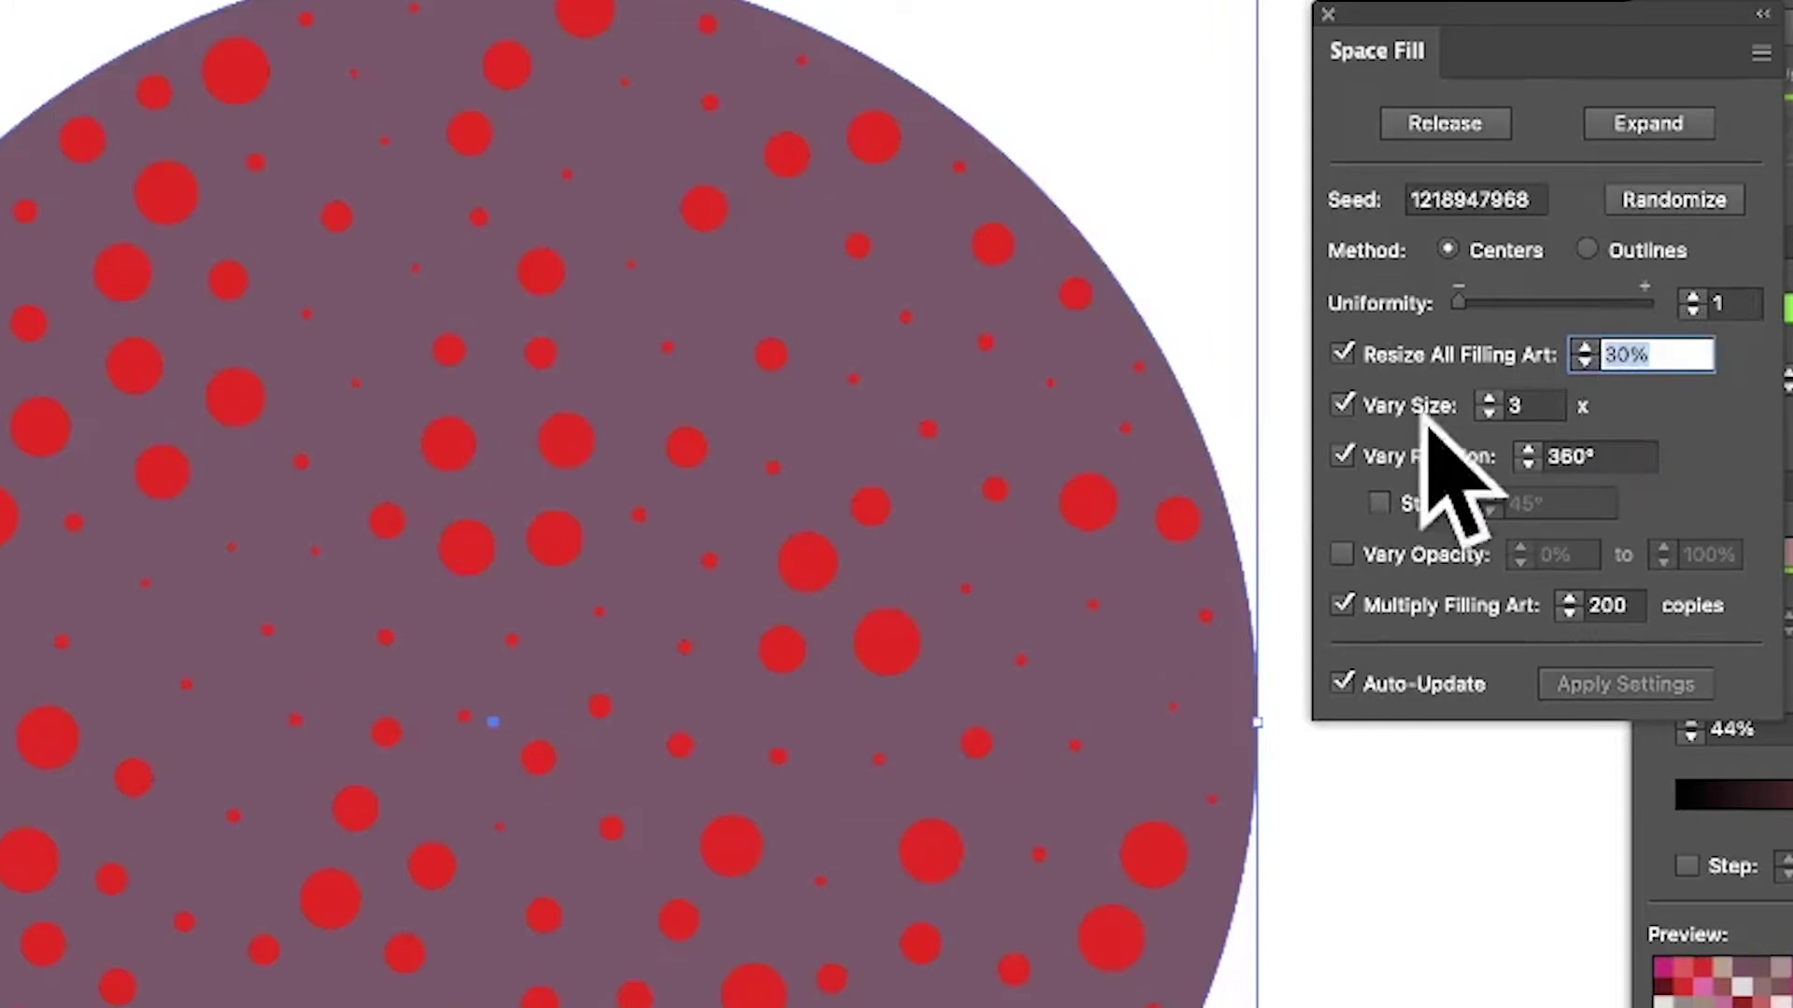
pyautogui.click(1343, 683)
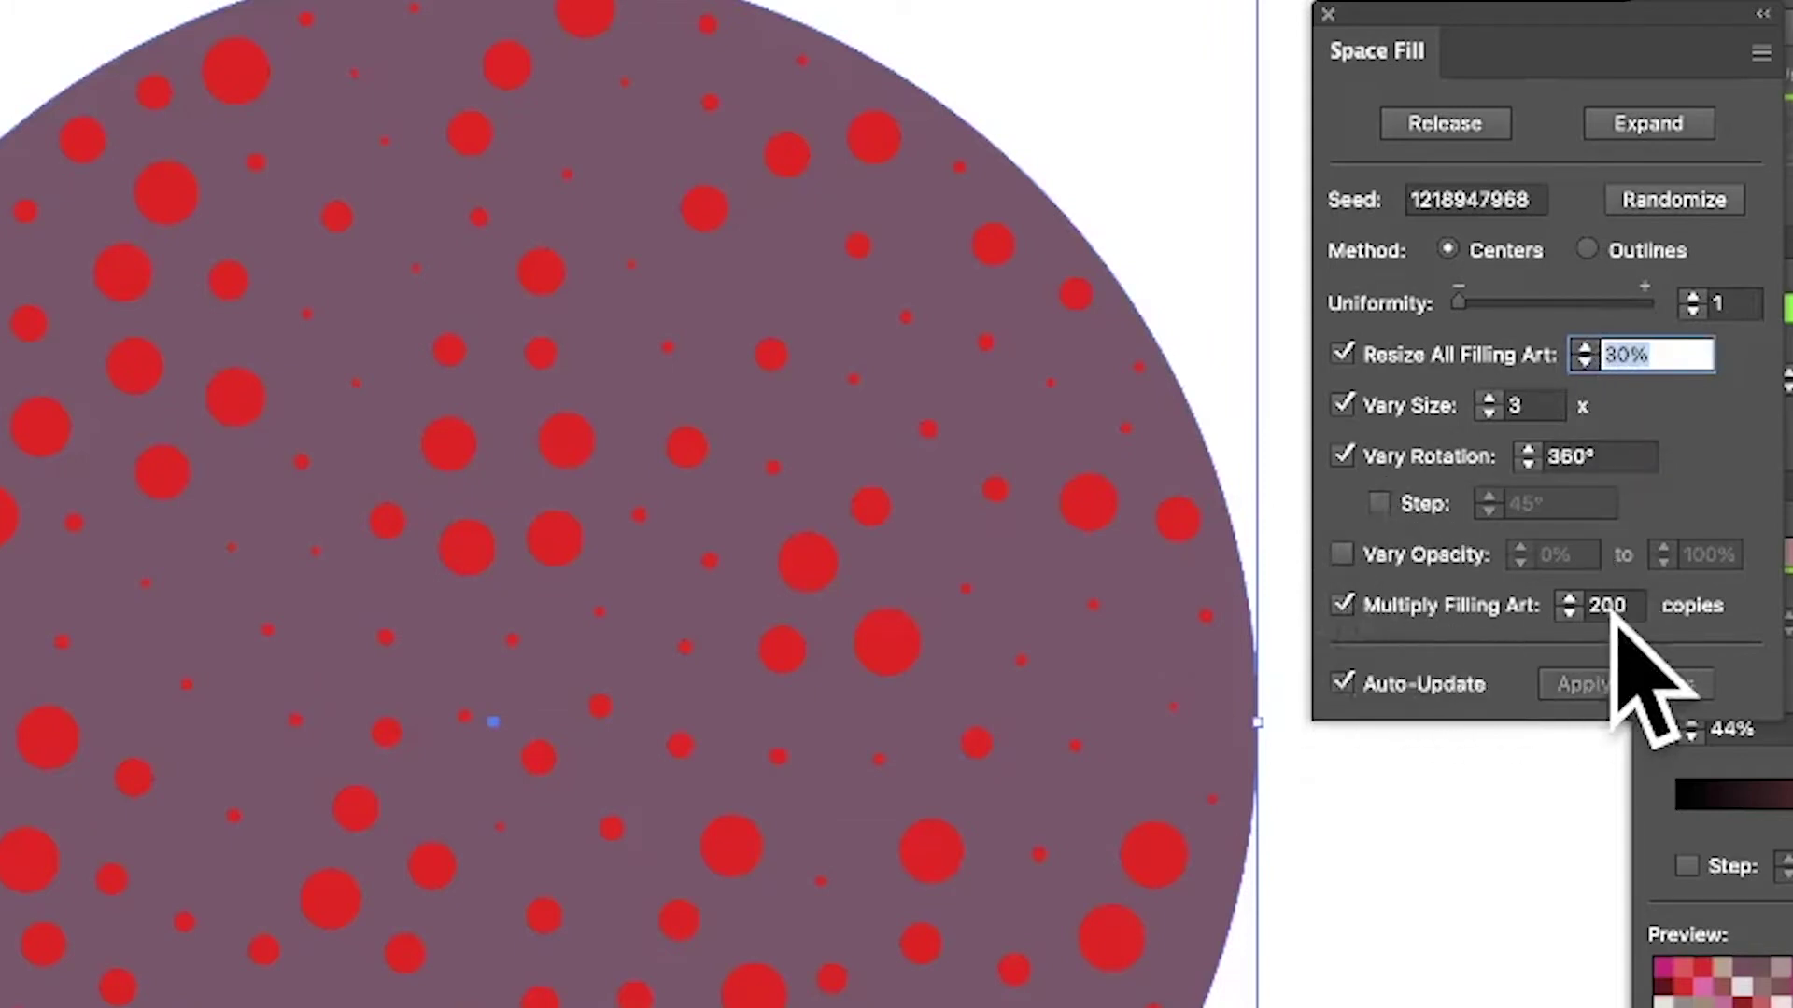
pyautogui.doubleClick(1607, 605)
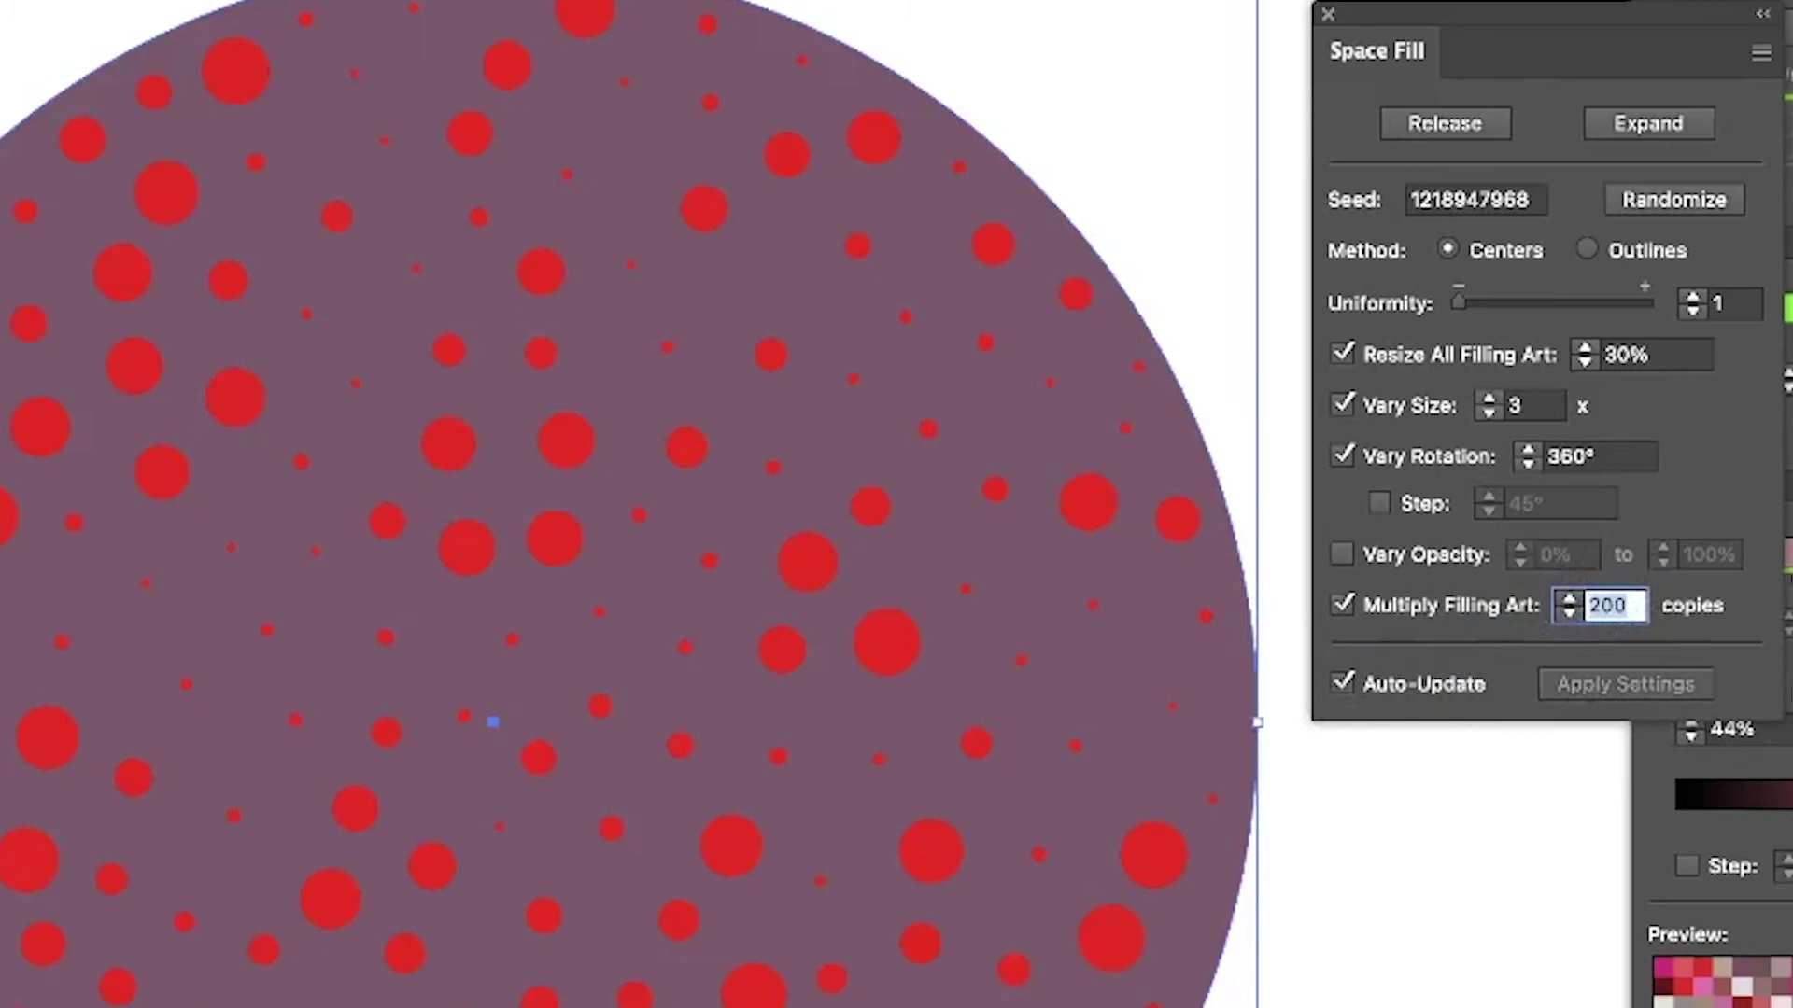
# Step: Randomize the dot layout again, expand the dots into editable shapes, and nudge them up
pyautogui.click(1685, 196)
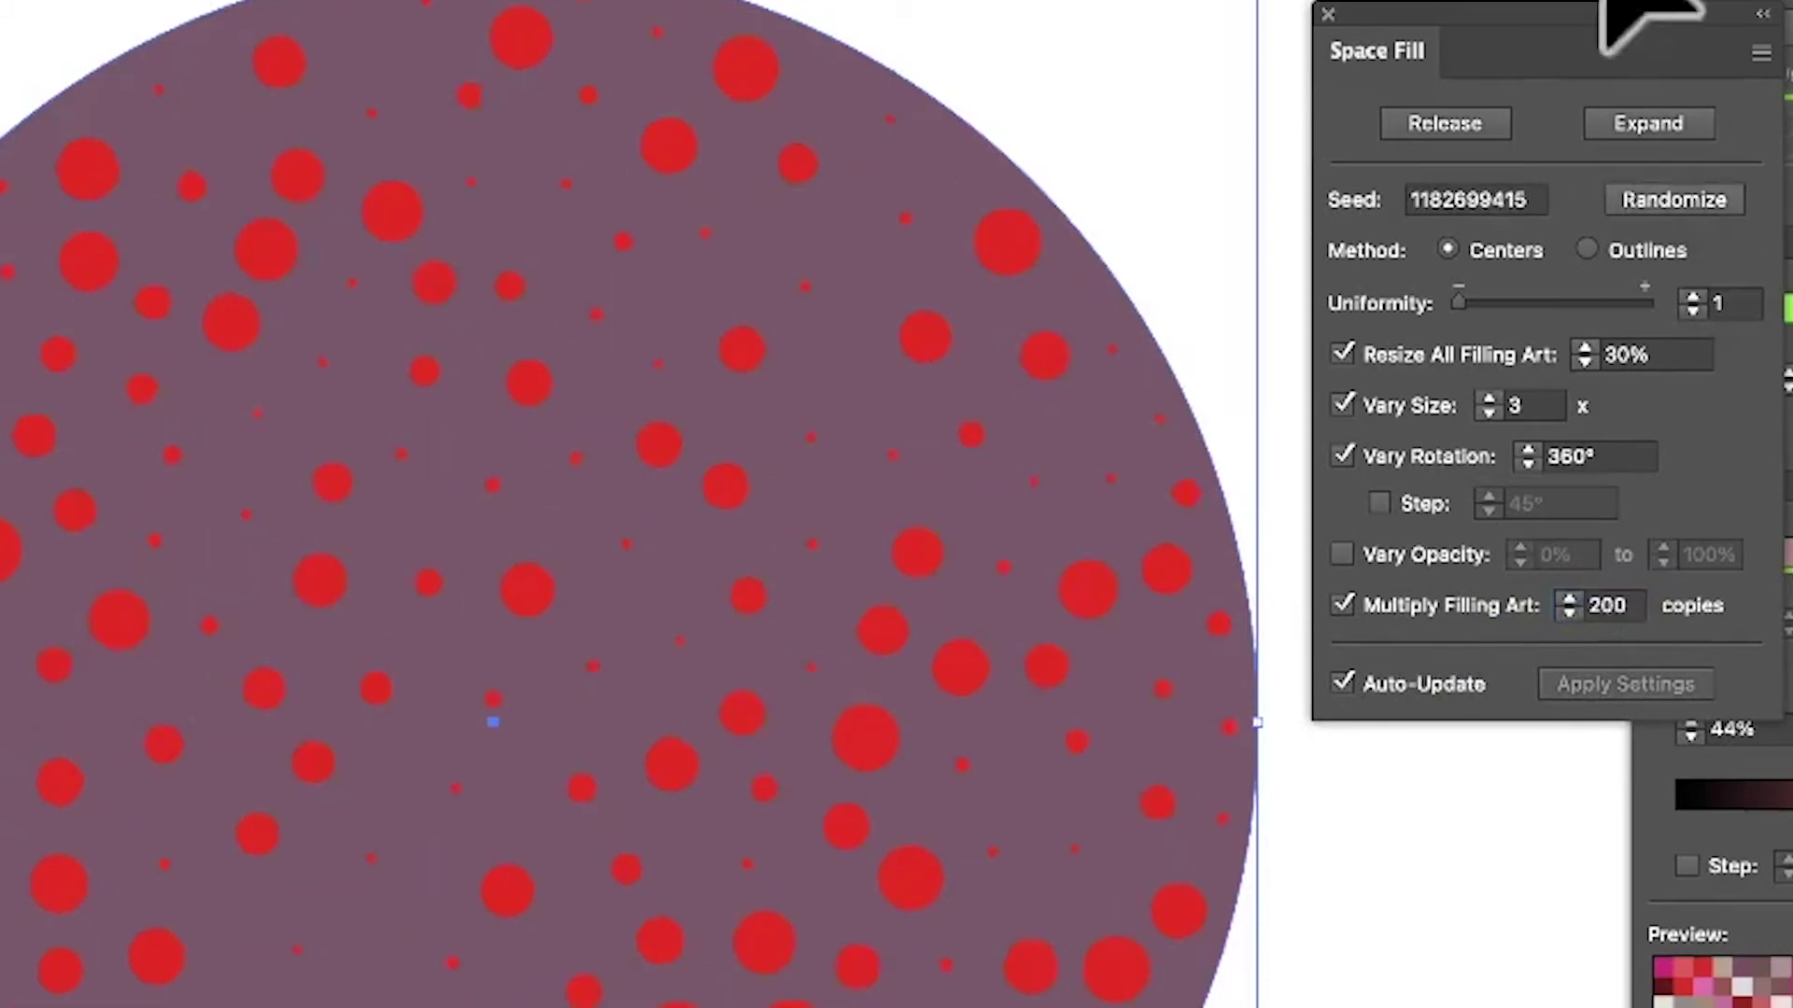
pyautogui.click(1678, 124)
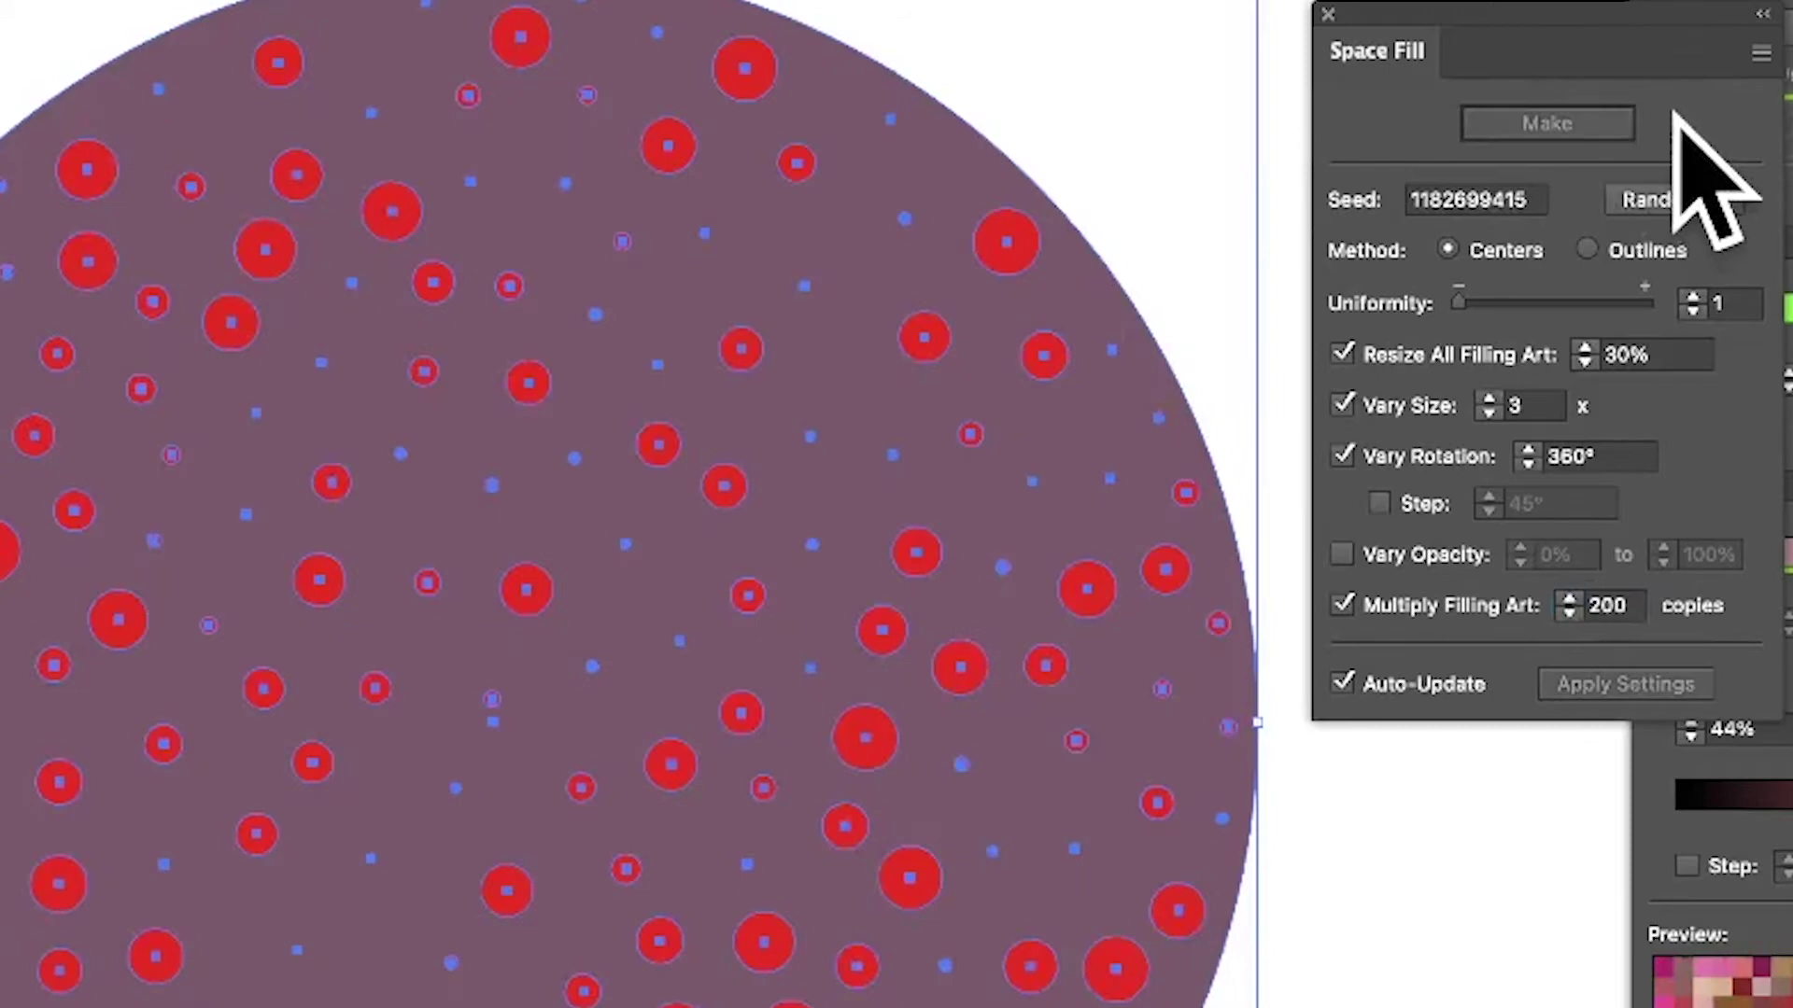
pyautogui.moveTo(786, 252)
pyautogui.mouseDown()
pyautogui.moveTo(801, 219)
pyautogui.moveTo(793, 240)
pyautogui.mouseUp()
# Step: Move the Space Fill panel aside and bring the Randomino panel into view
pyautogui.moveTo(1460, 11); pyautogui.dragTo(1791, 399)
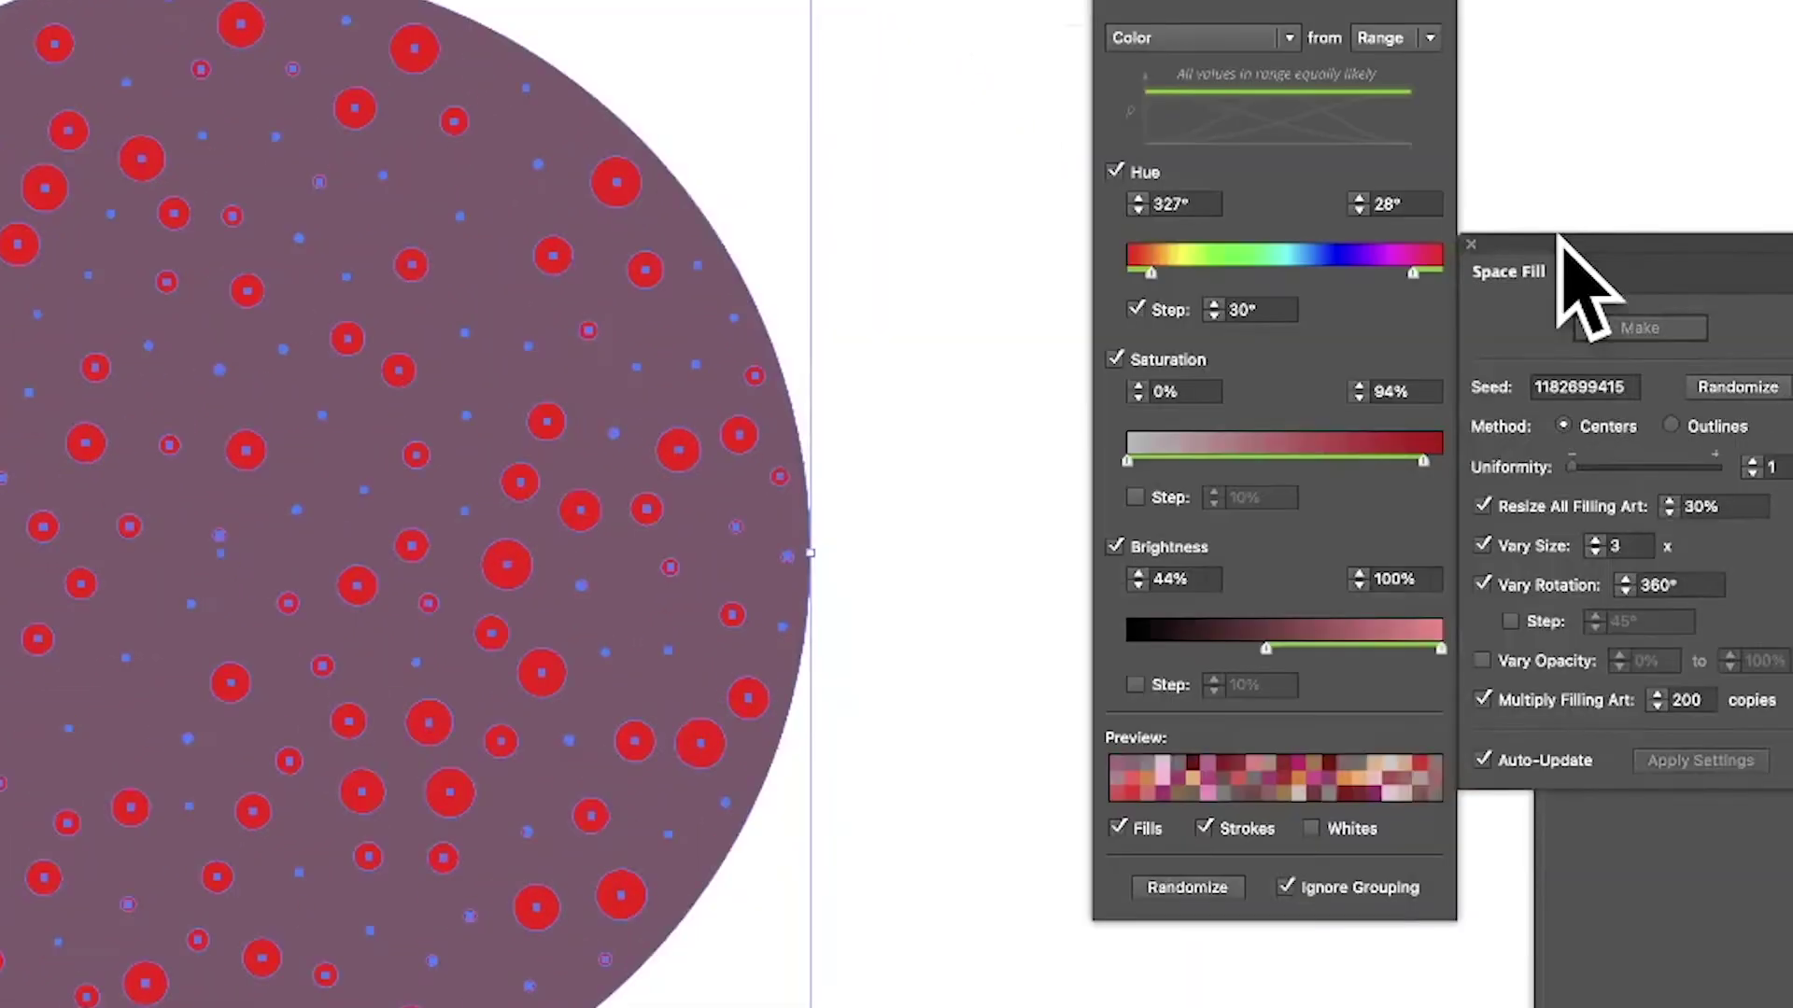
pyautogui.moveTo(1557, 236); pyautogui.dragTo(1644, 37)
pyautogui.moveTo(1231, 0); pyautogui.dragTo(1027, 37)
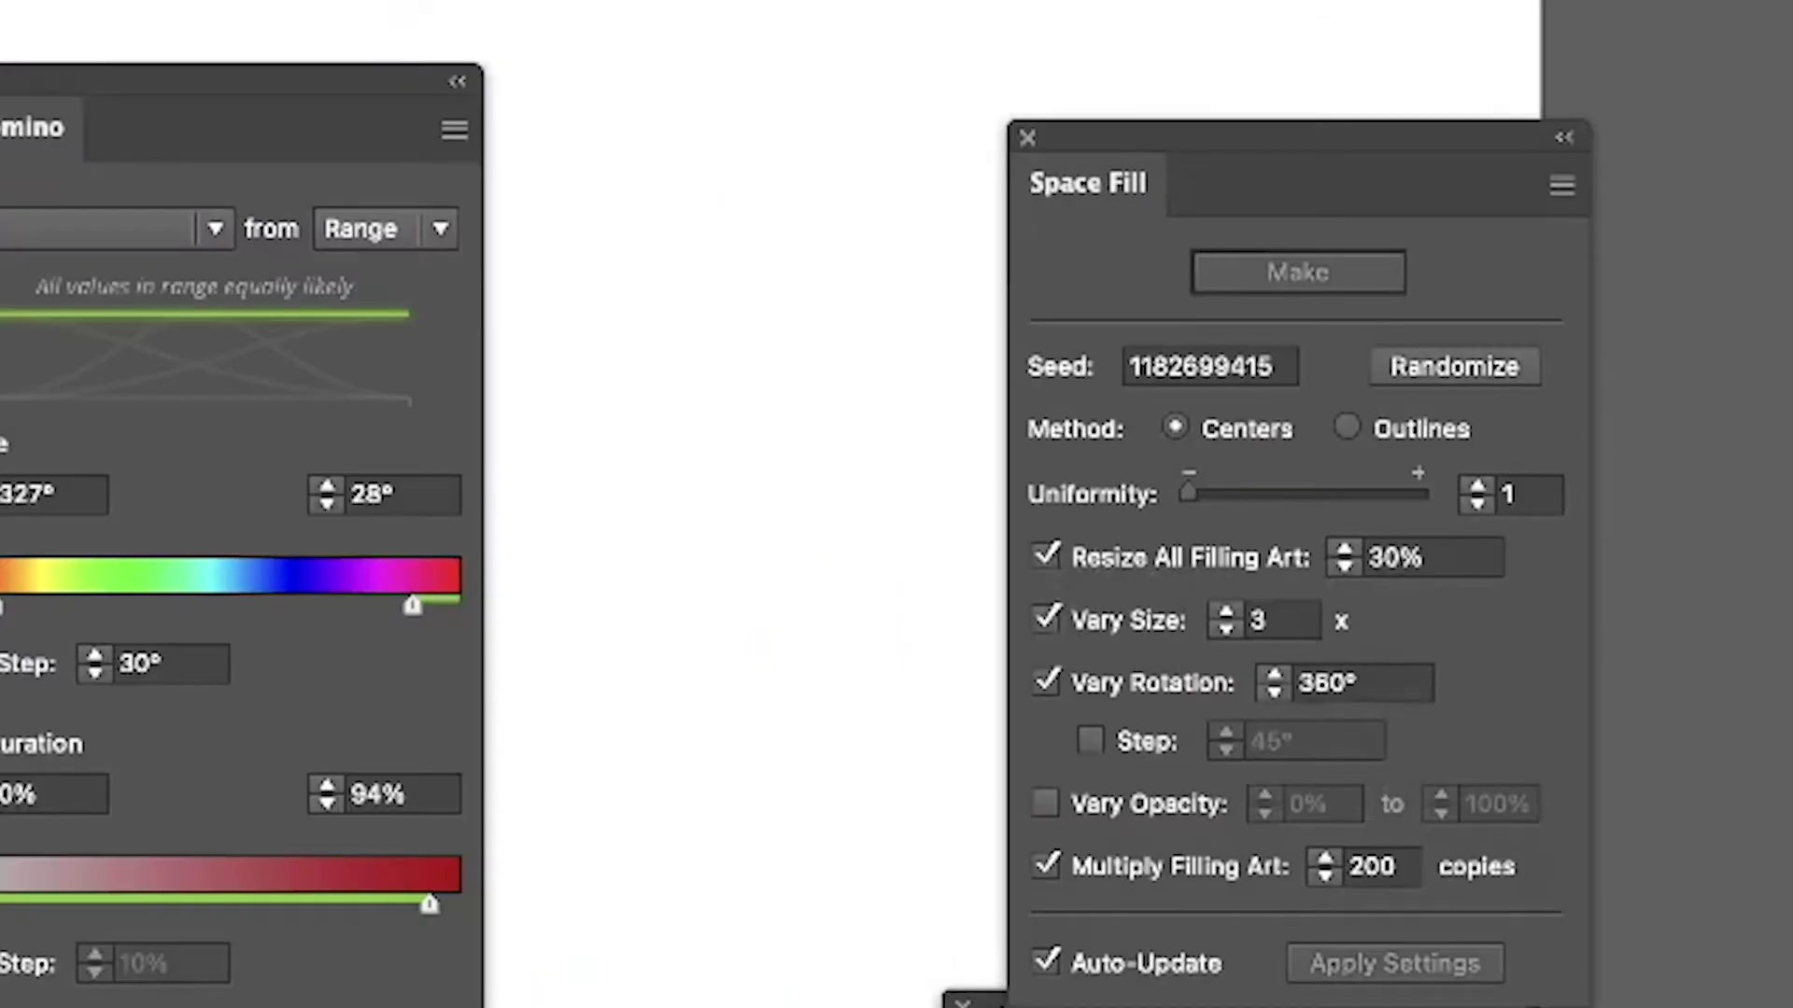
pyautogui.moveTo(1578, 597); pyautogui.dragTo(1469, 538)
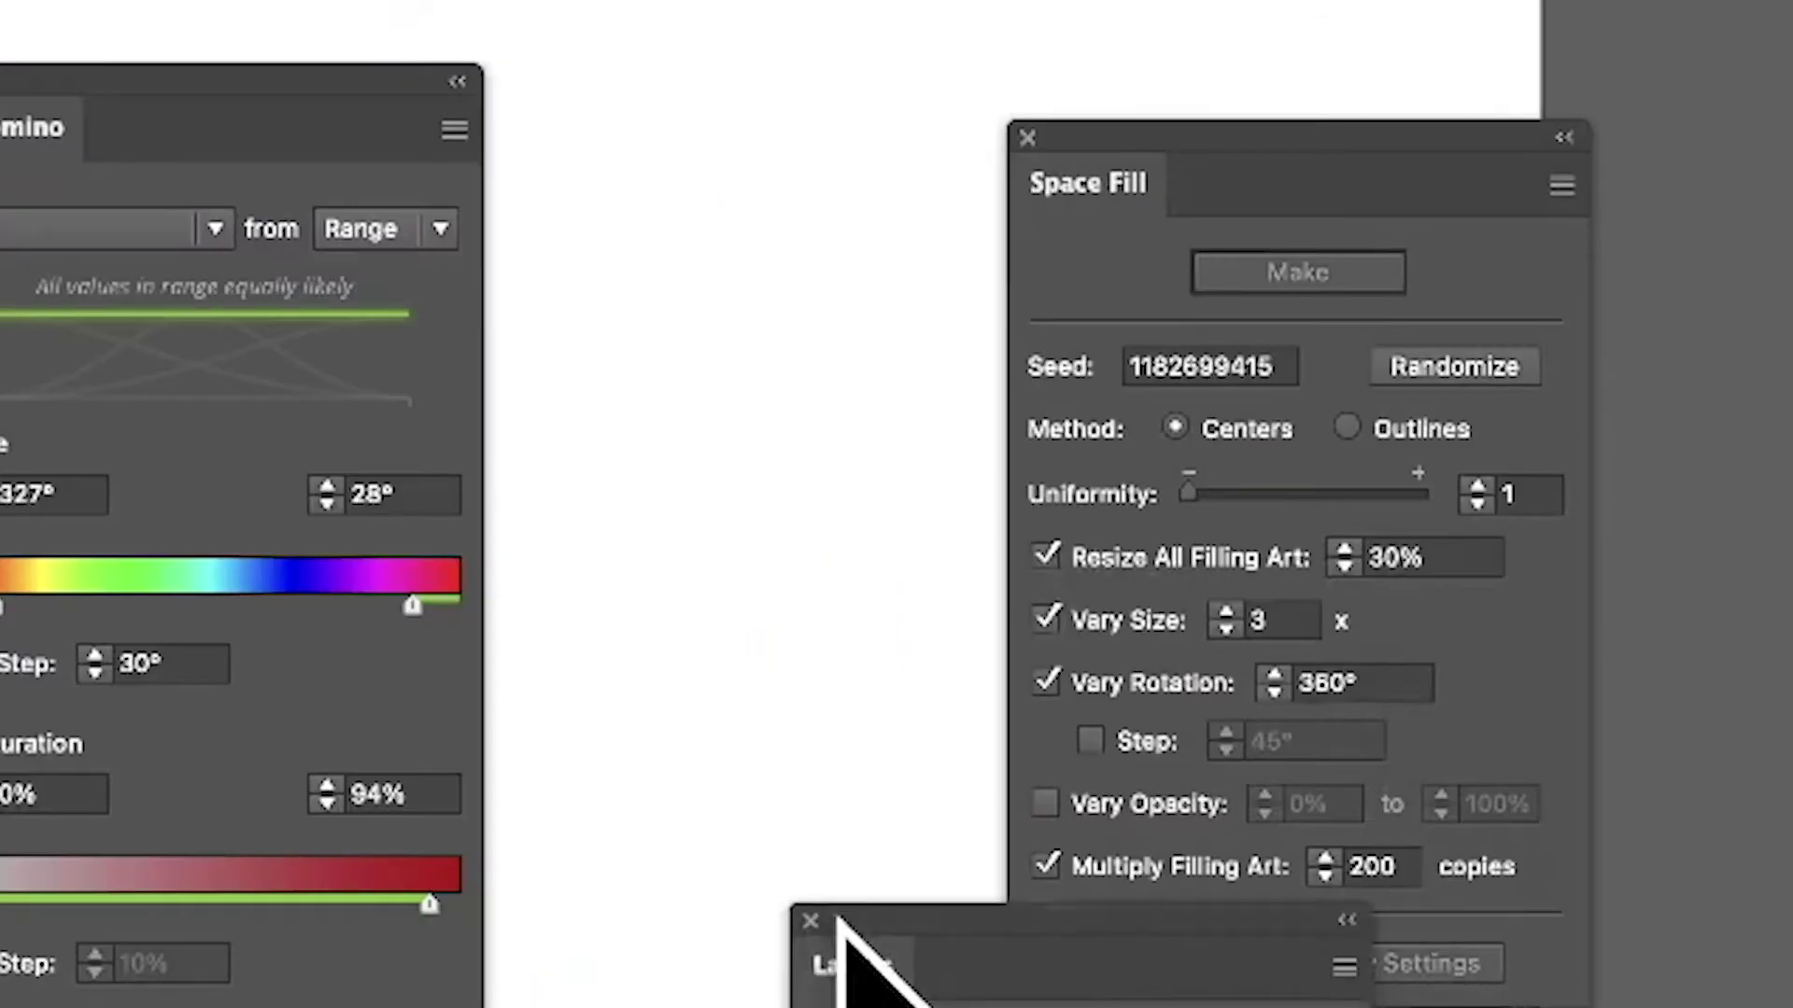
pyautogui.moveTo(837, 918); pyautogui.dragTo(581, 202)
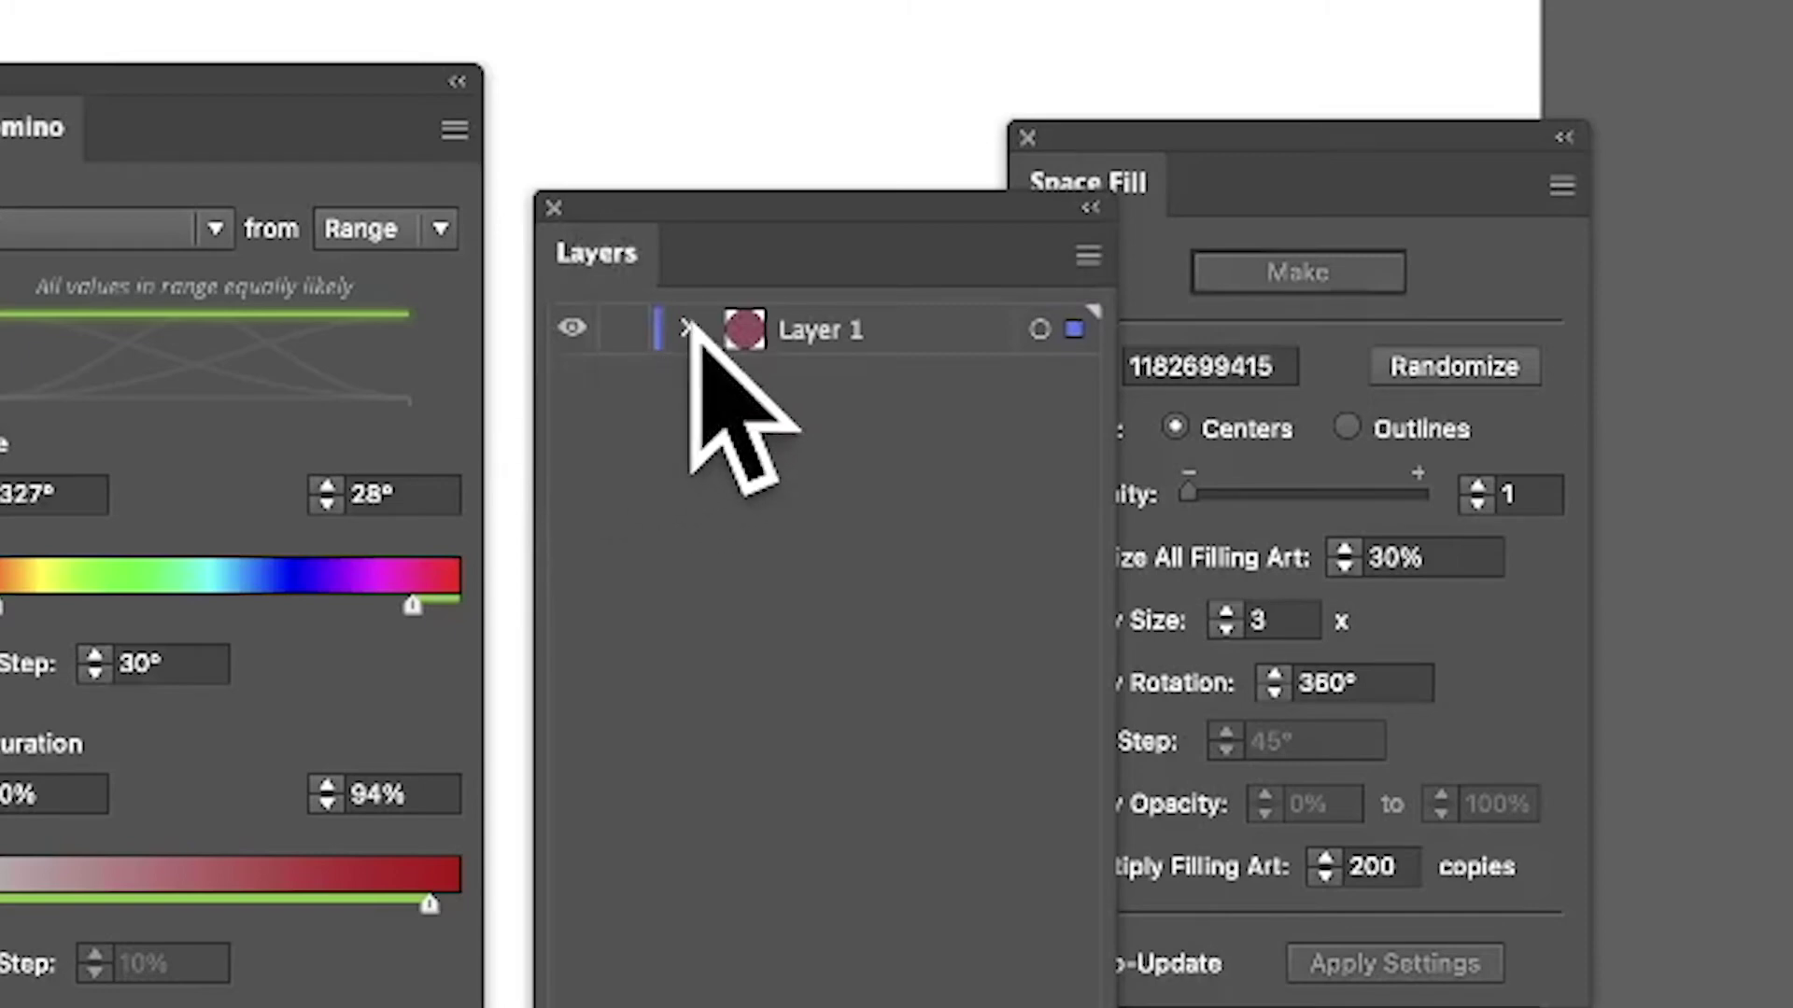
pyautogui.click(689, 326)
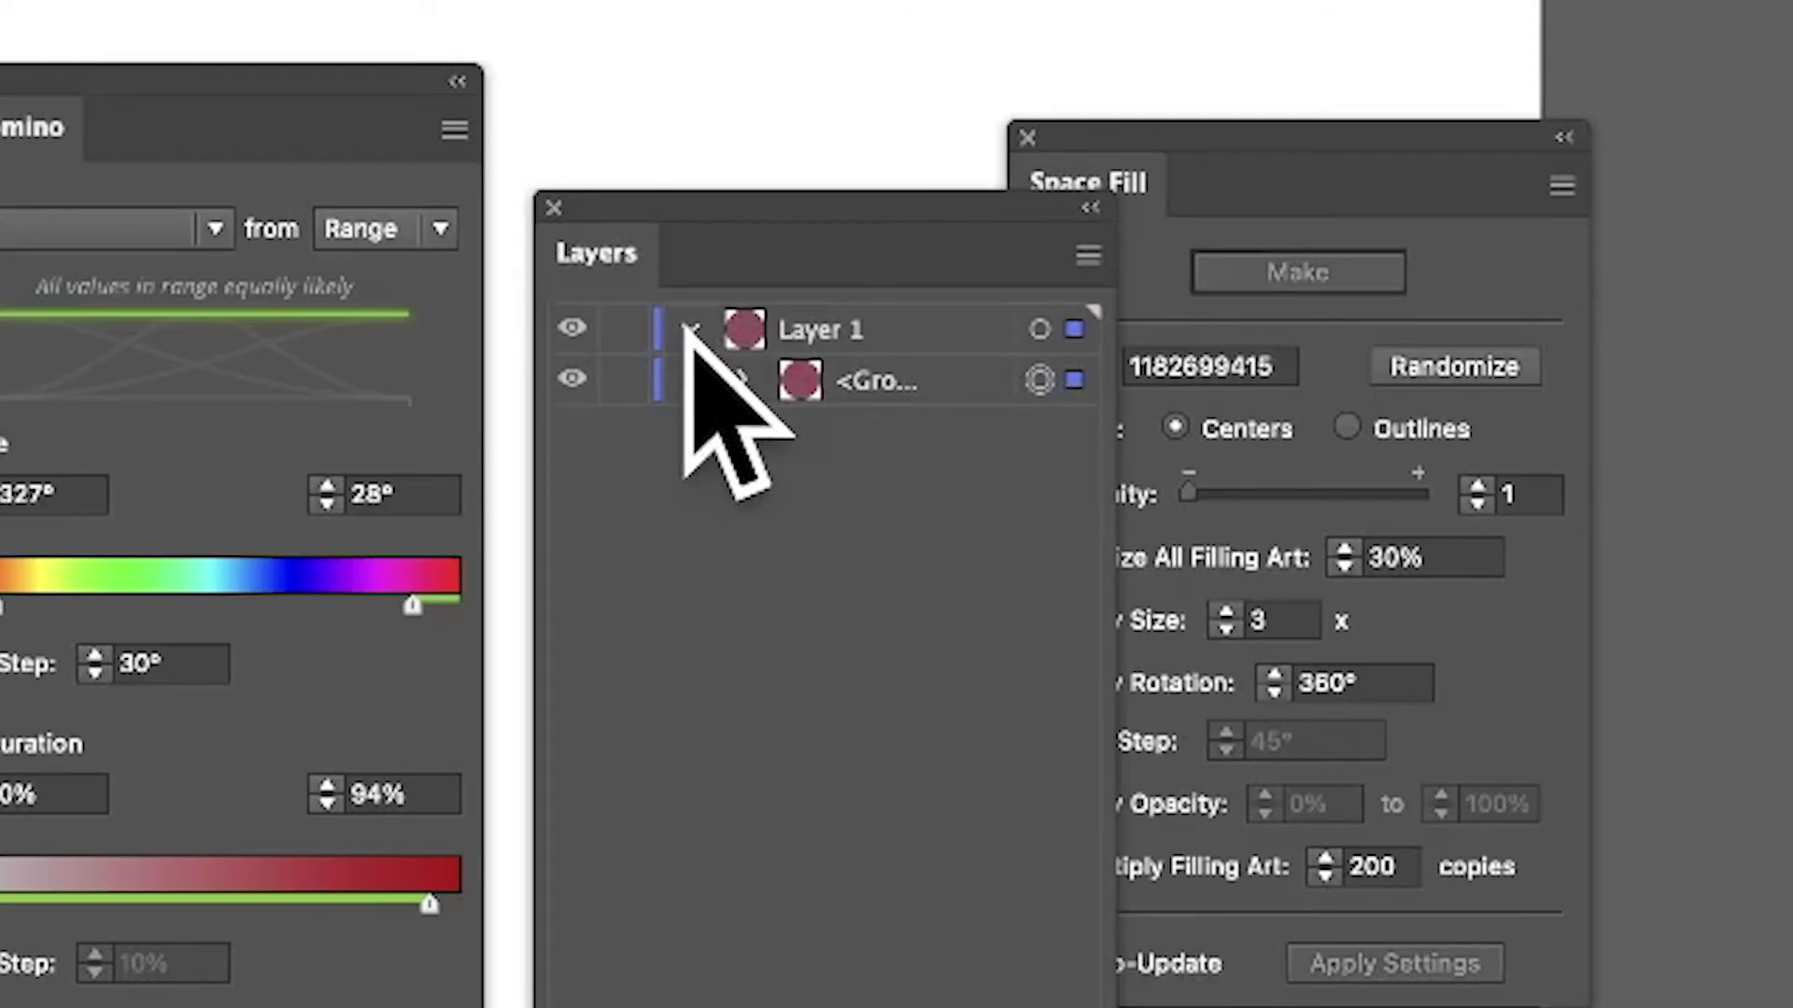
pyautogui.click(740, 379)
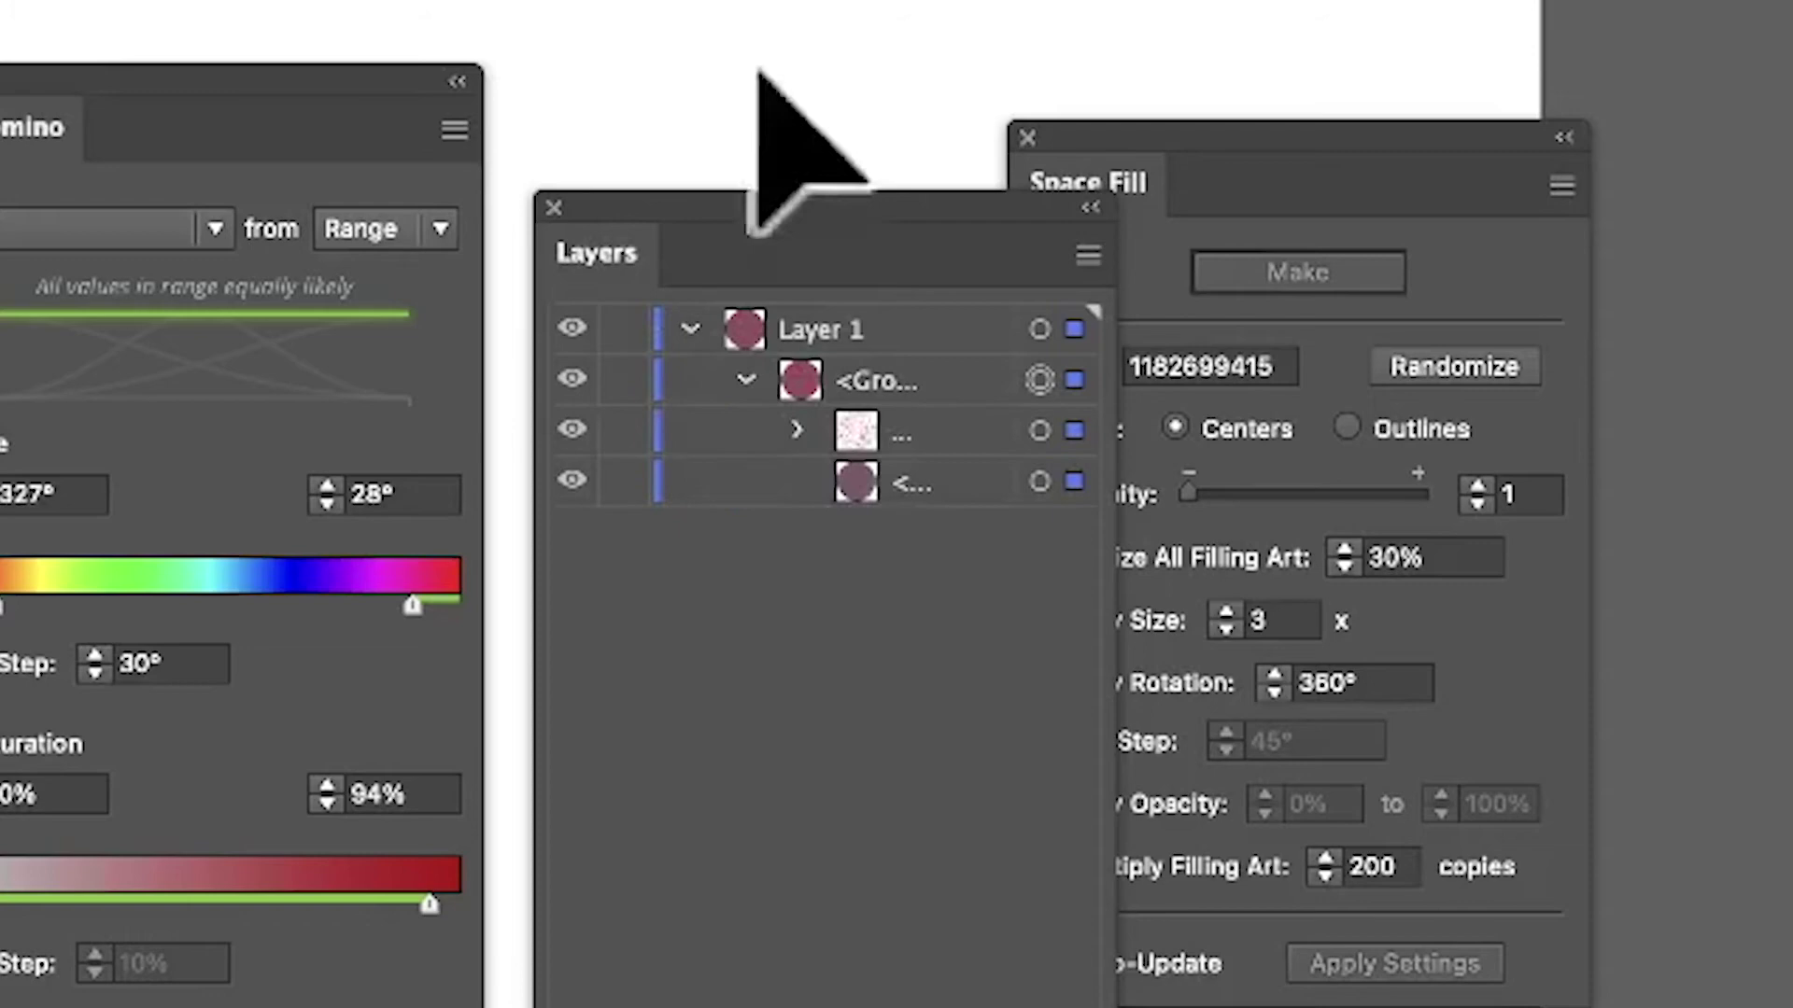
pyautogui.click(794, 430)
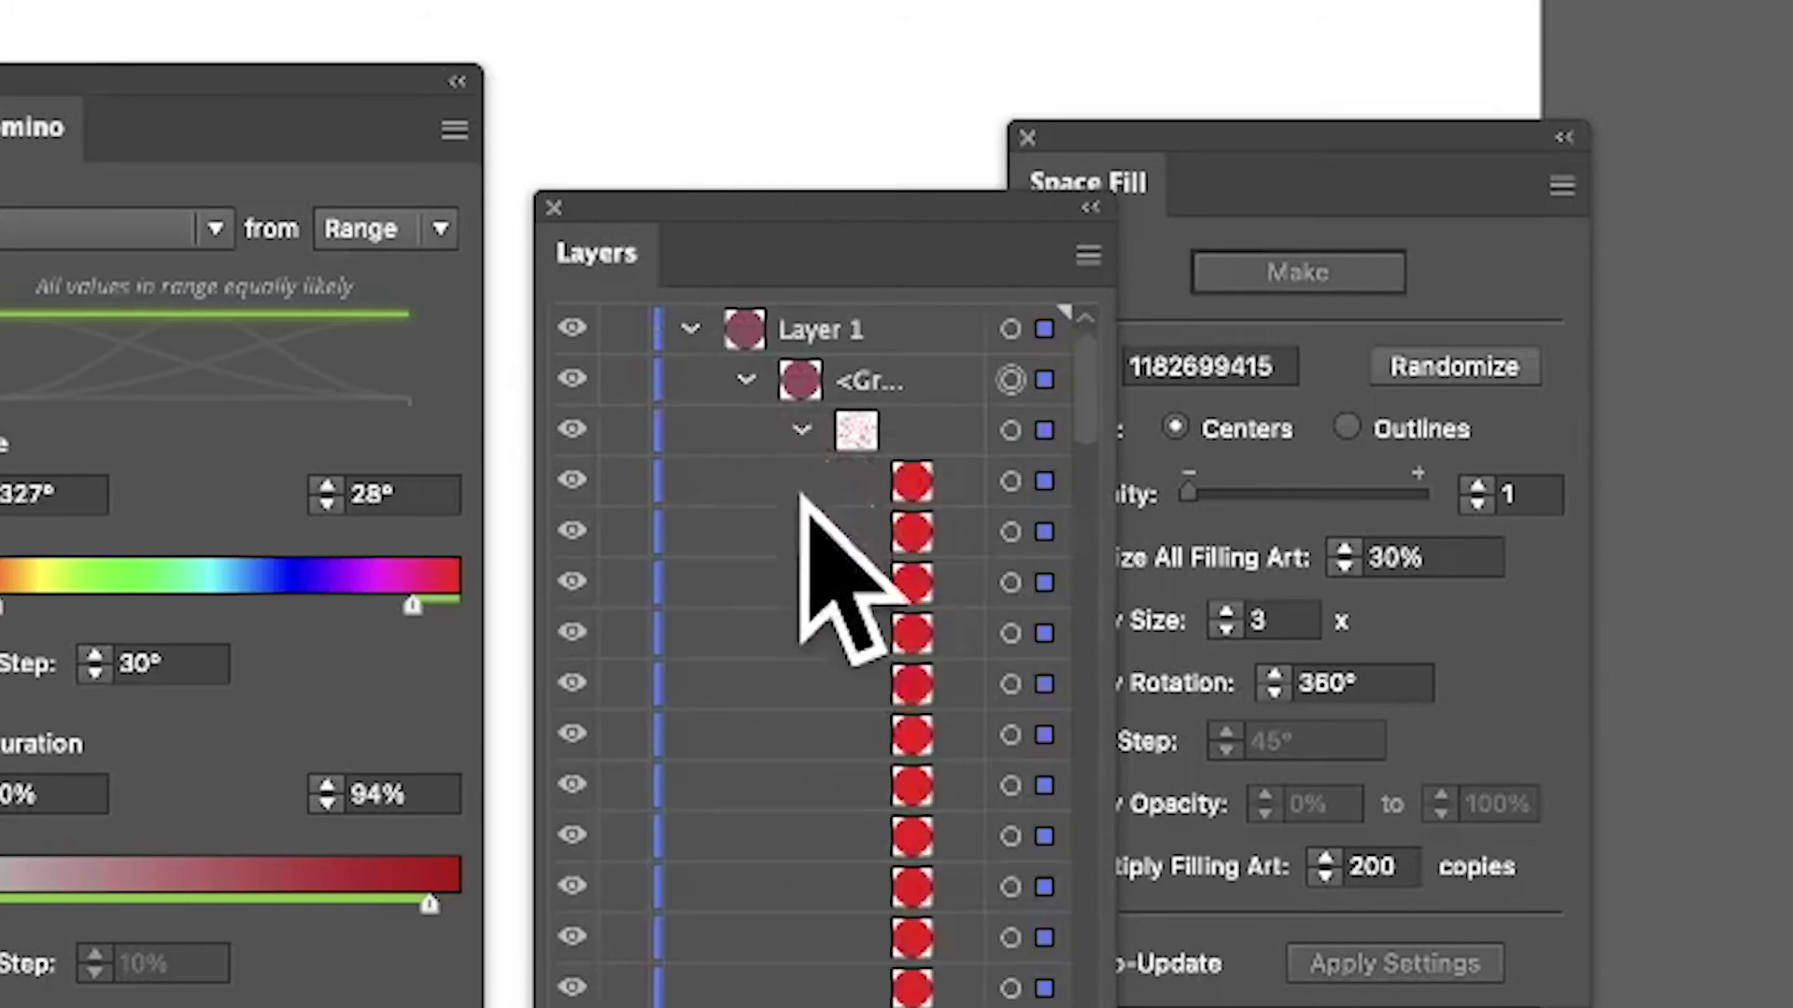
pyautogui.click(795, 430)
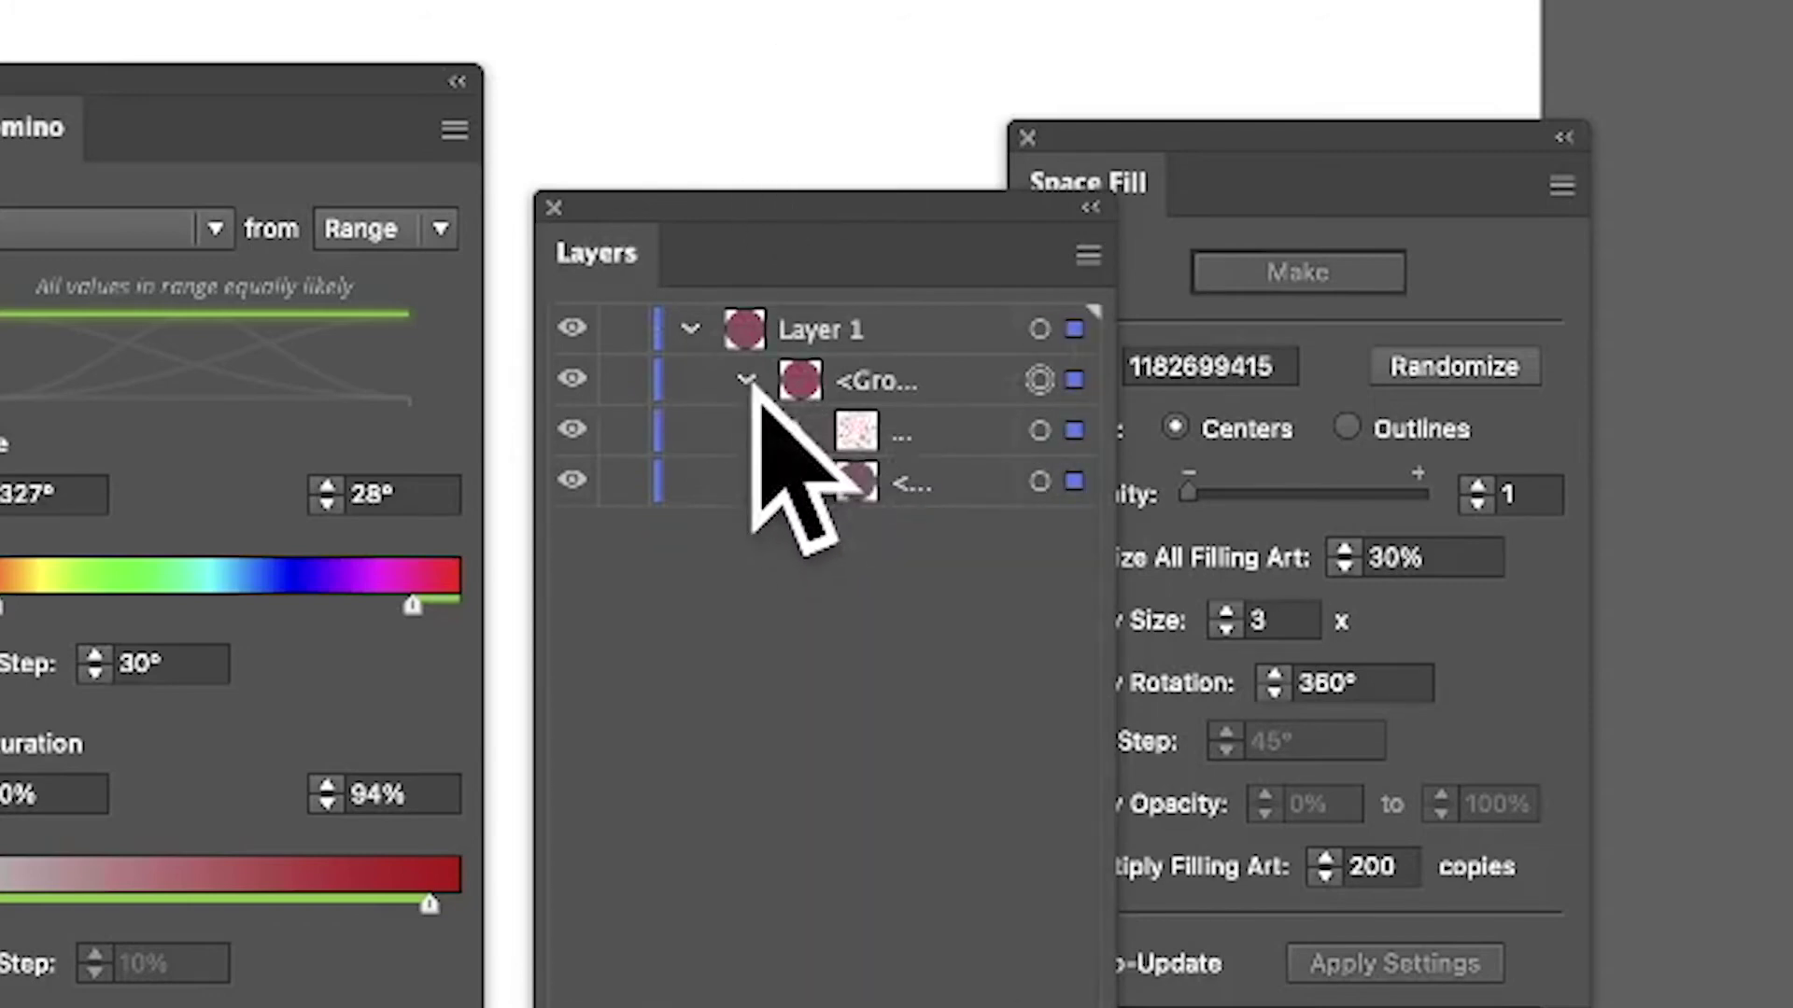
pyautogui.click(745, 379)
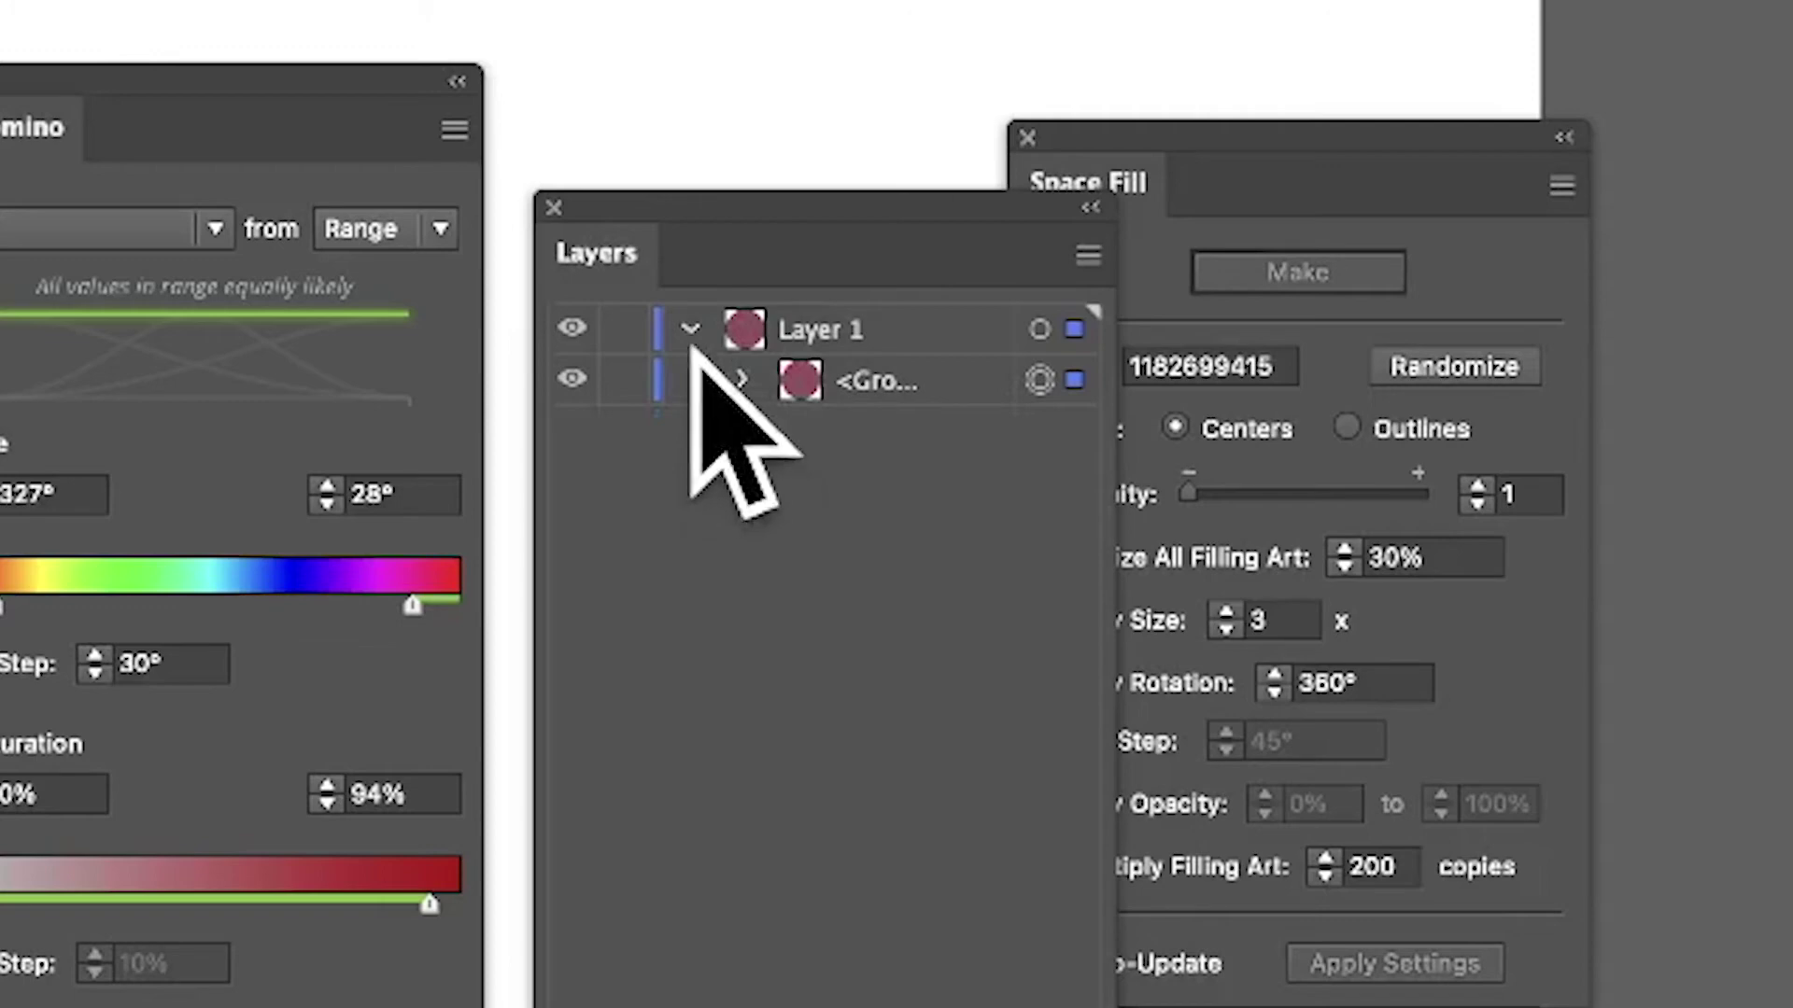
# Step: Lower Randomino's minimum brightness to 14%, keeping Color as the randomized property
pyautogui.moveTo(103, 83); pyautogui.dragTo(62, 73)
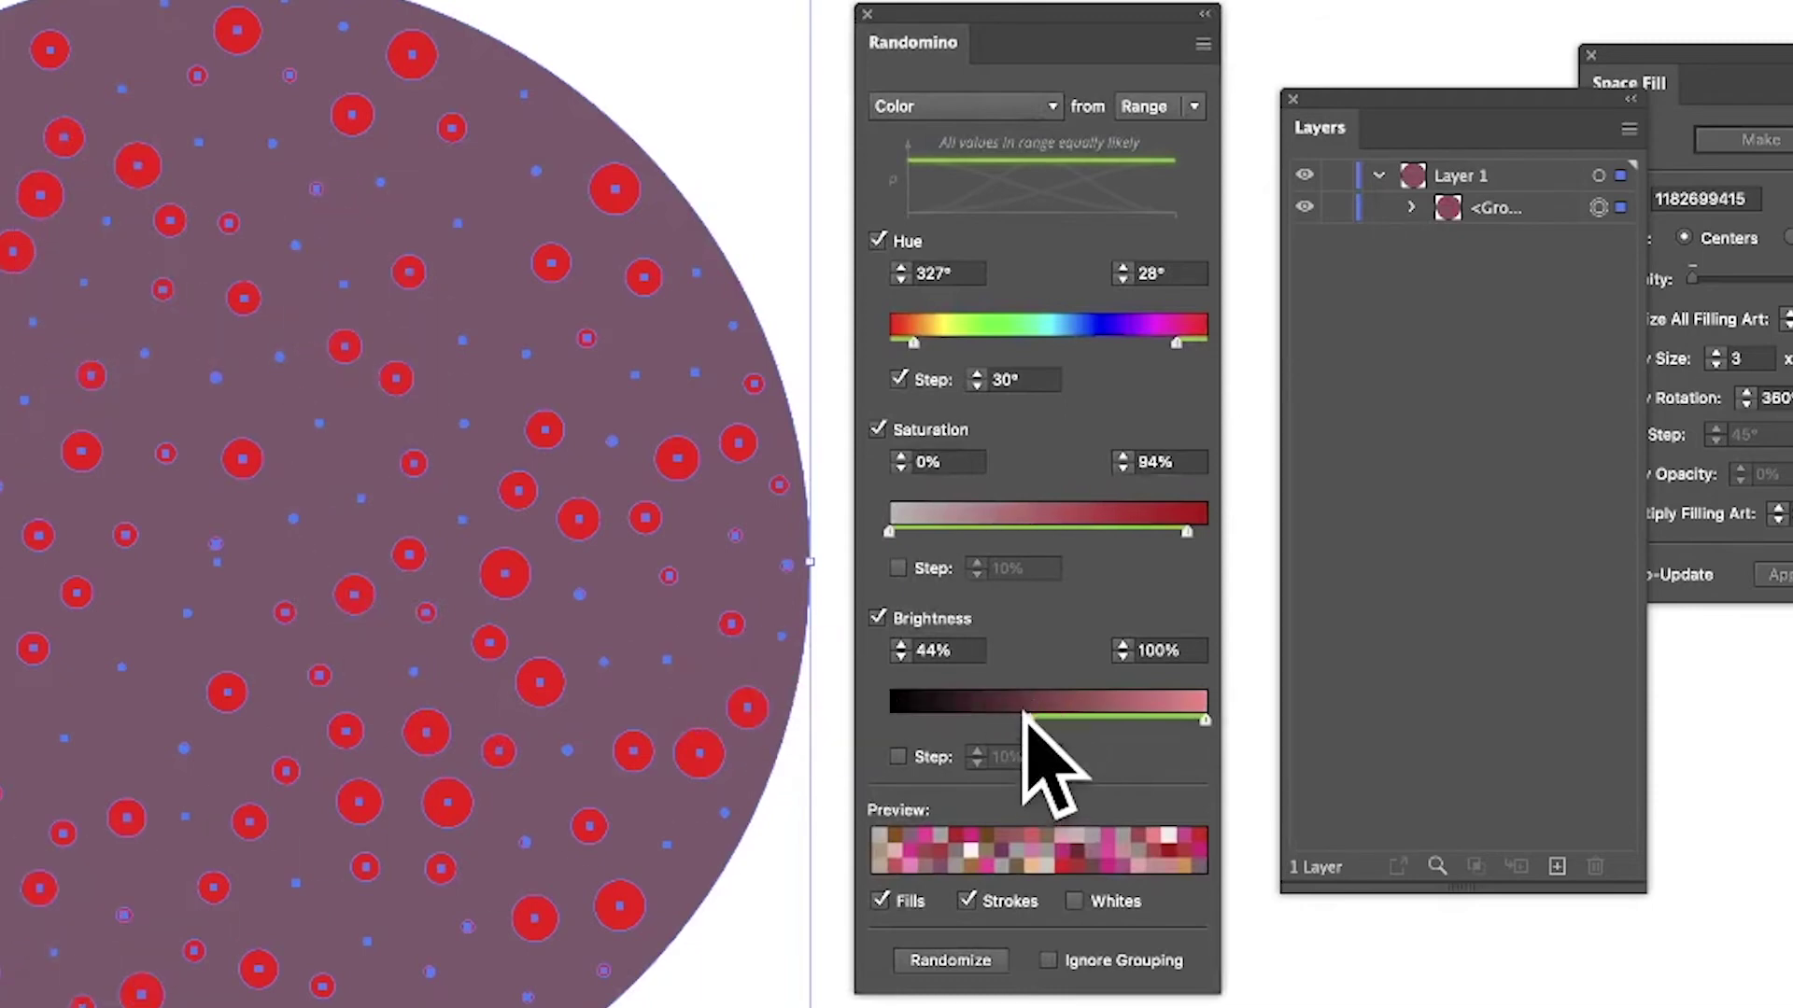
pyautogui.moveTo(1028, 720); pyautogui.dragTo(933, 717)
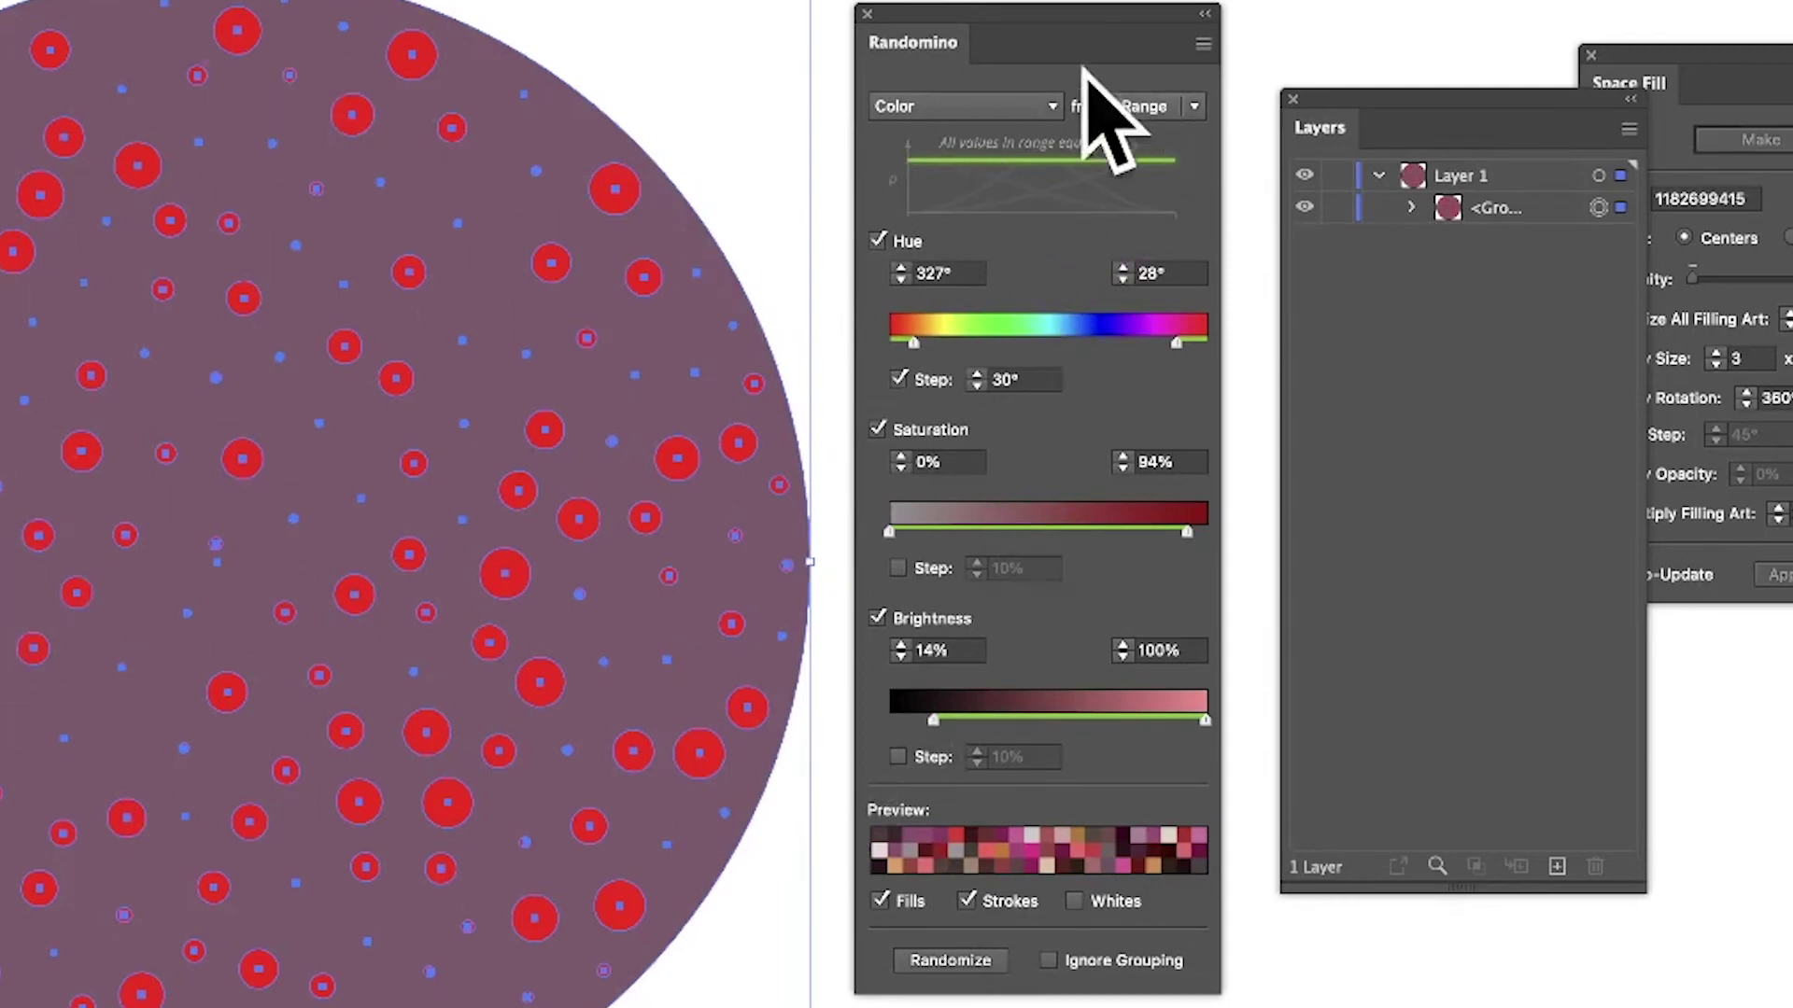
pyautogui.click(974, 99)
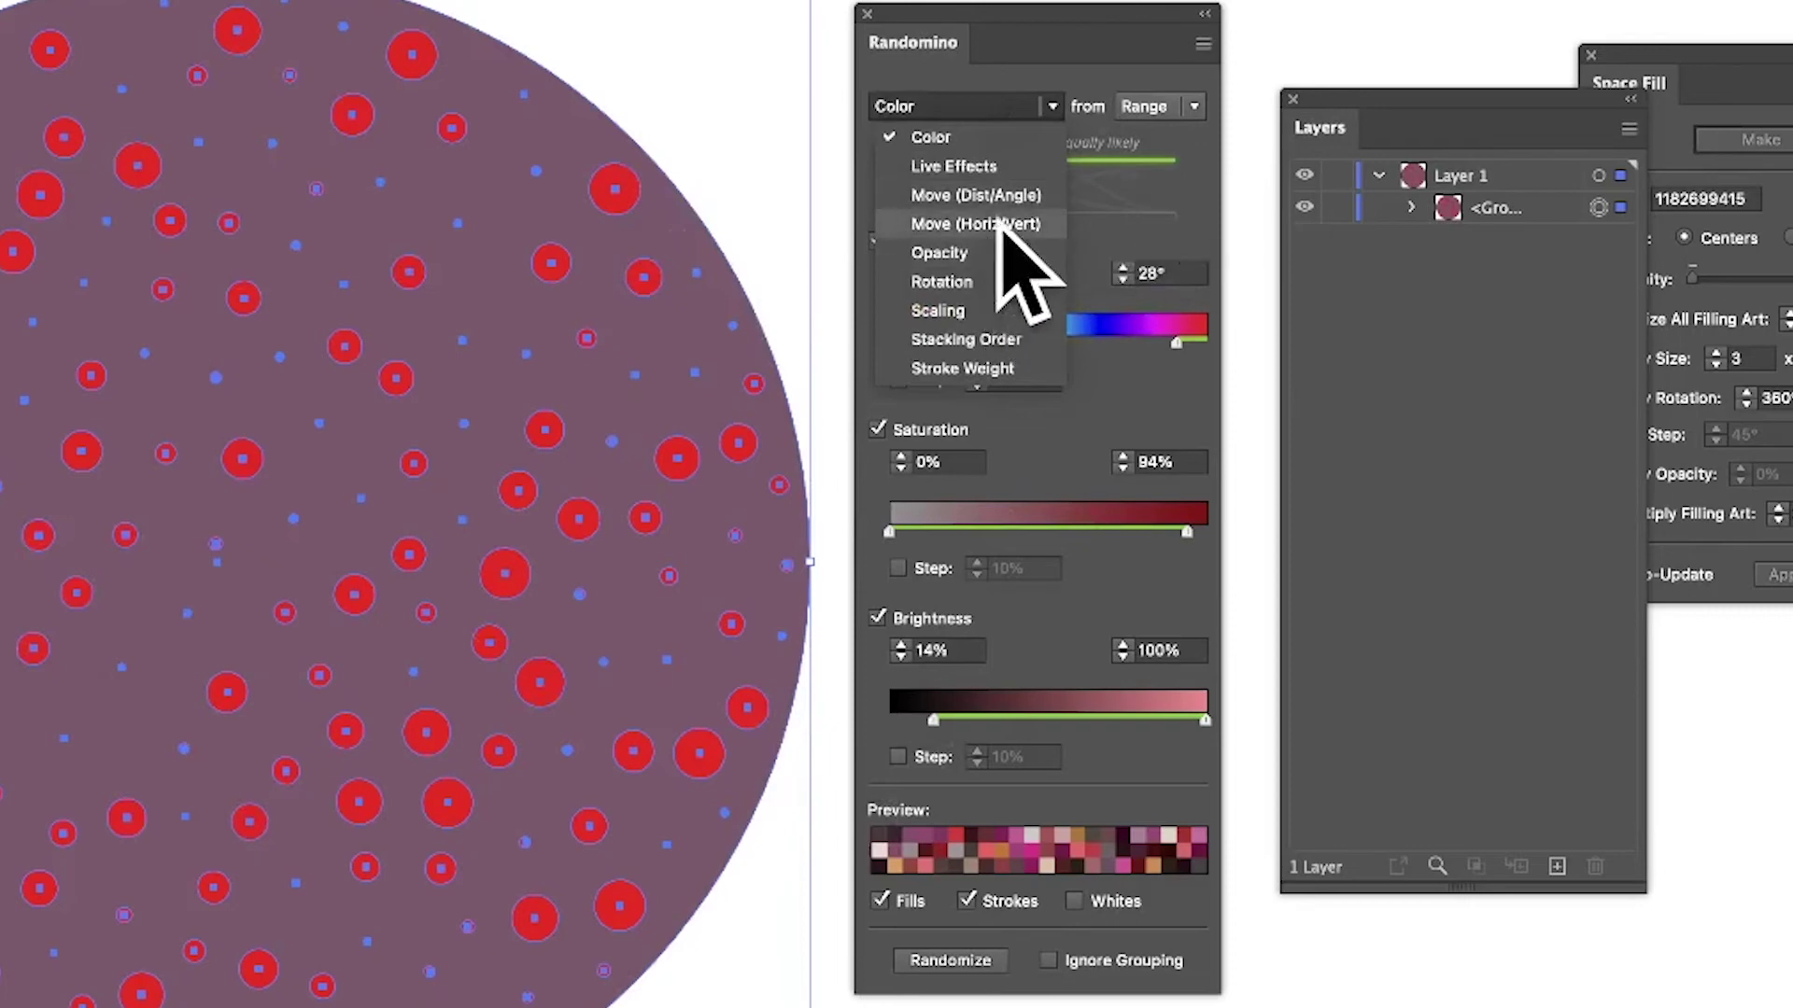
pyautogui.click(967, 138)
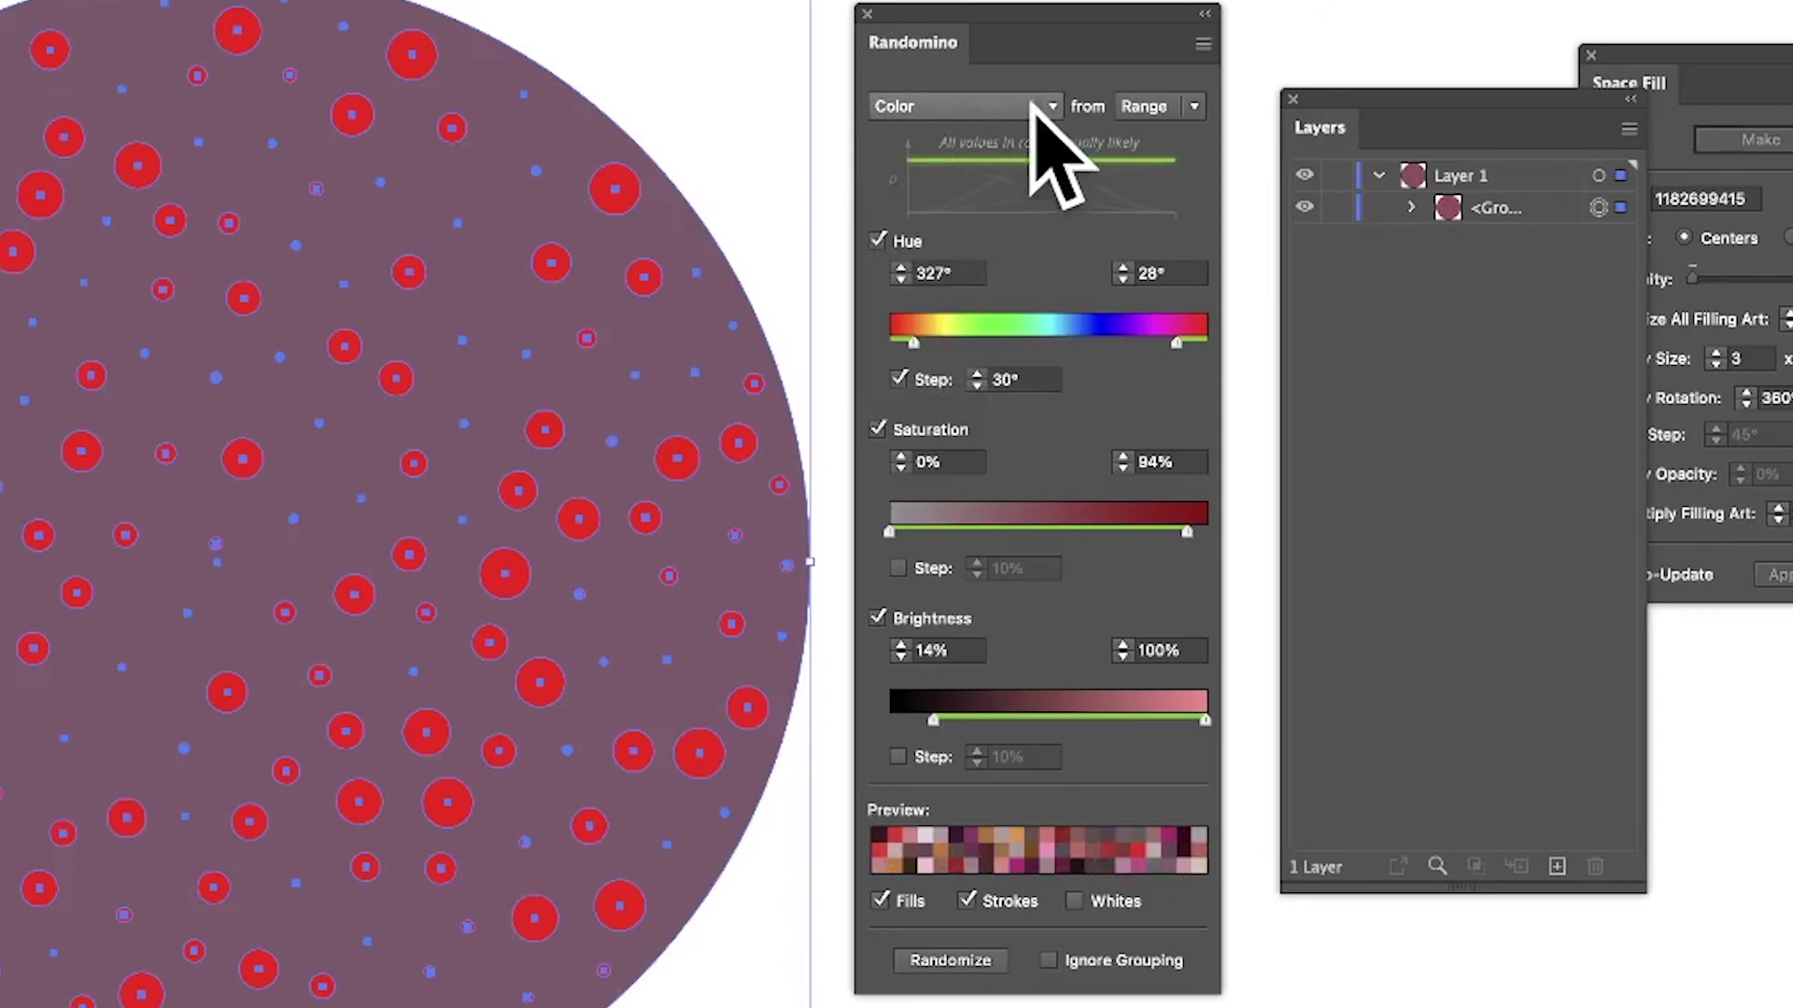
# Step: Enable Ignore Grouping and re-randomize colours until the circle is dark plum with pink, orange and pale dots
pyautogui.click(1050, 959)
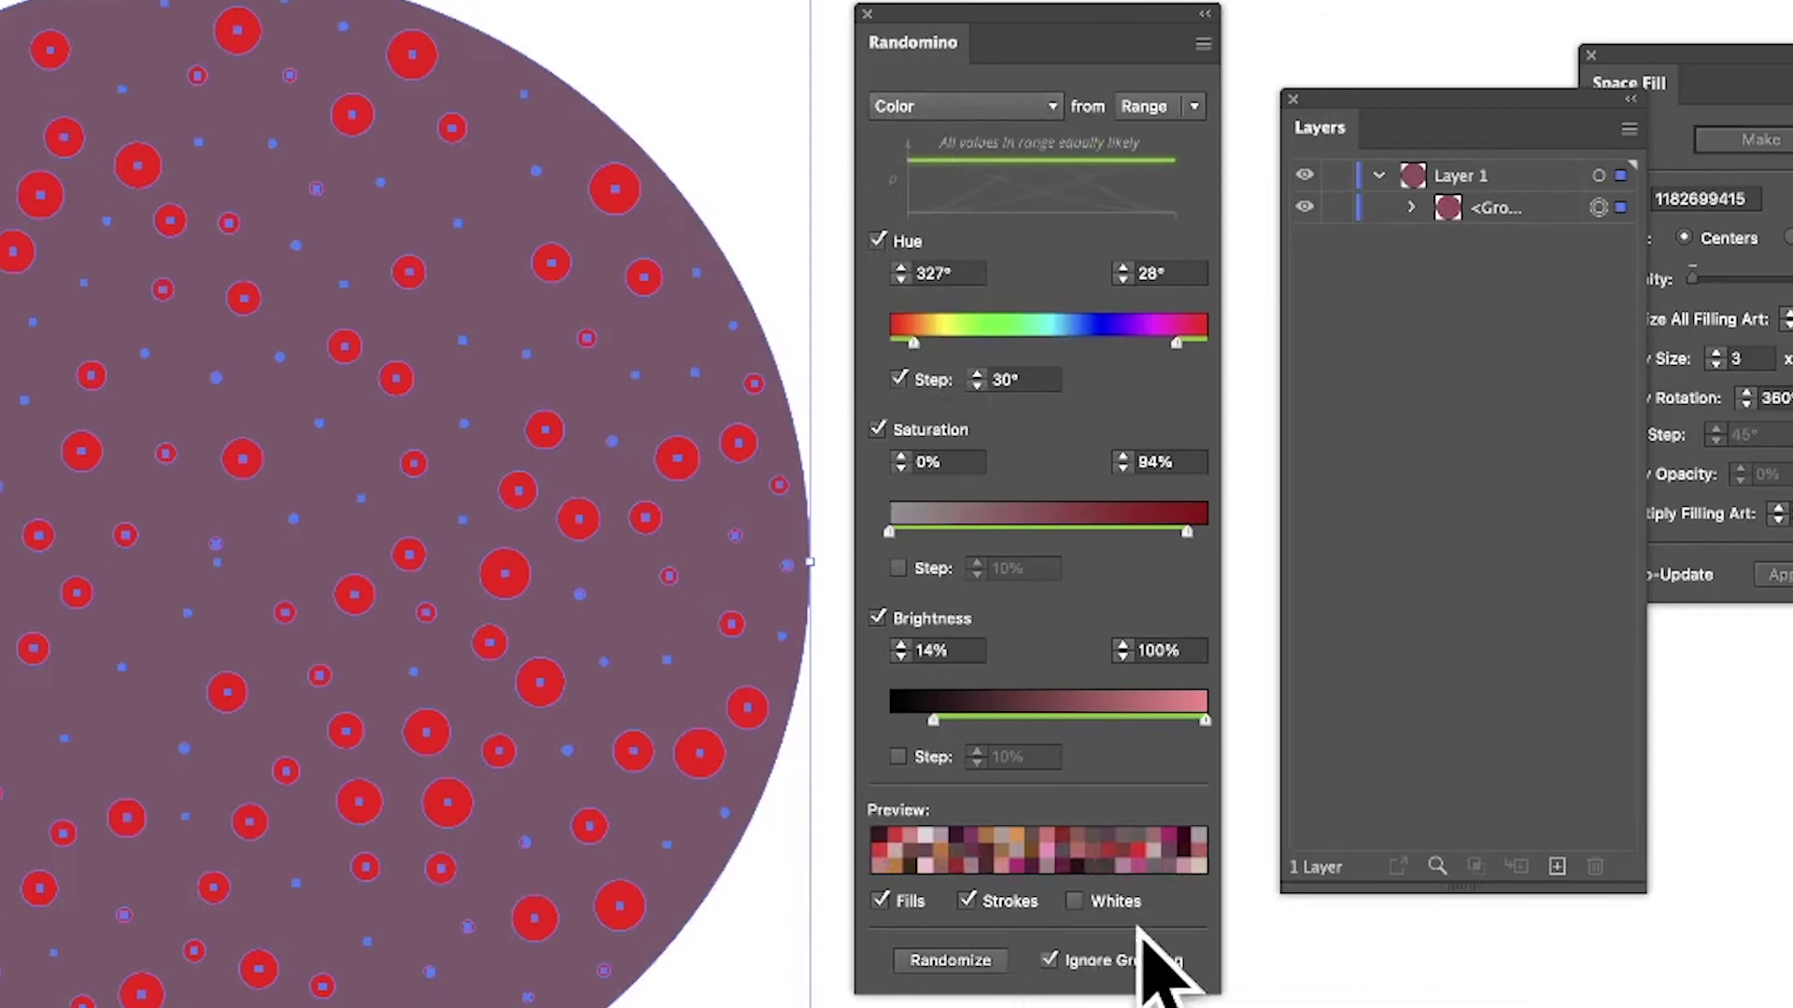
pyautogui.click(951, 961)
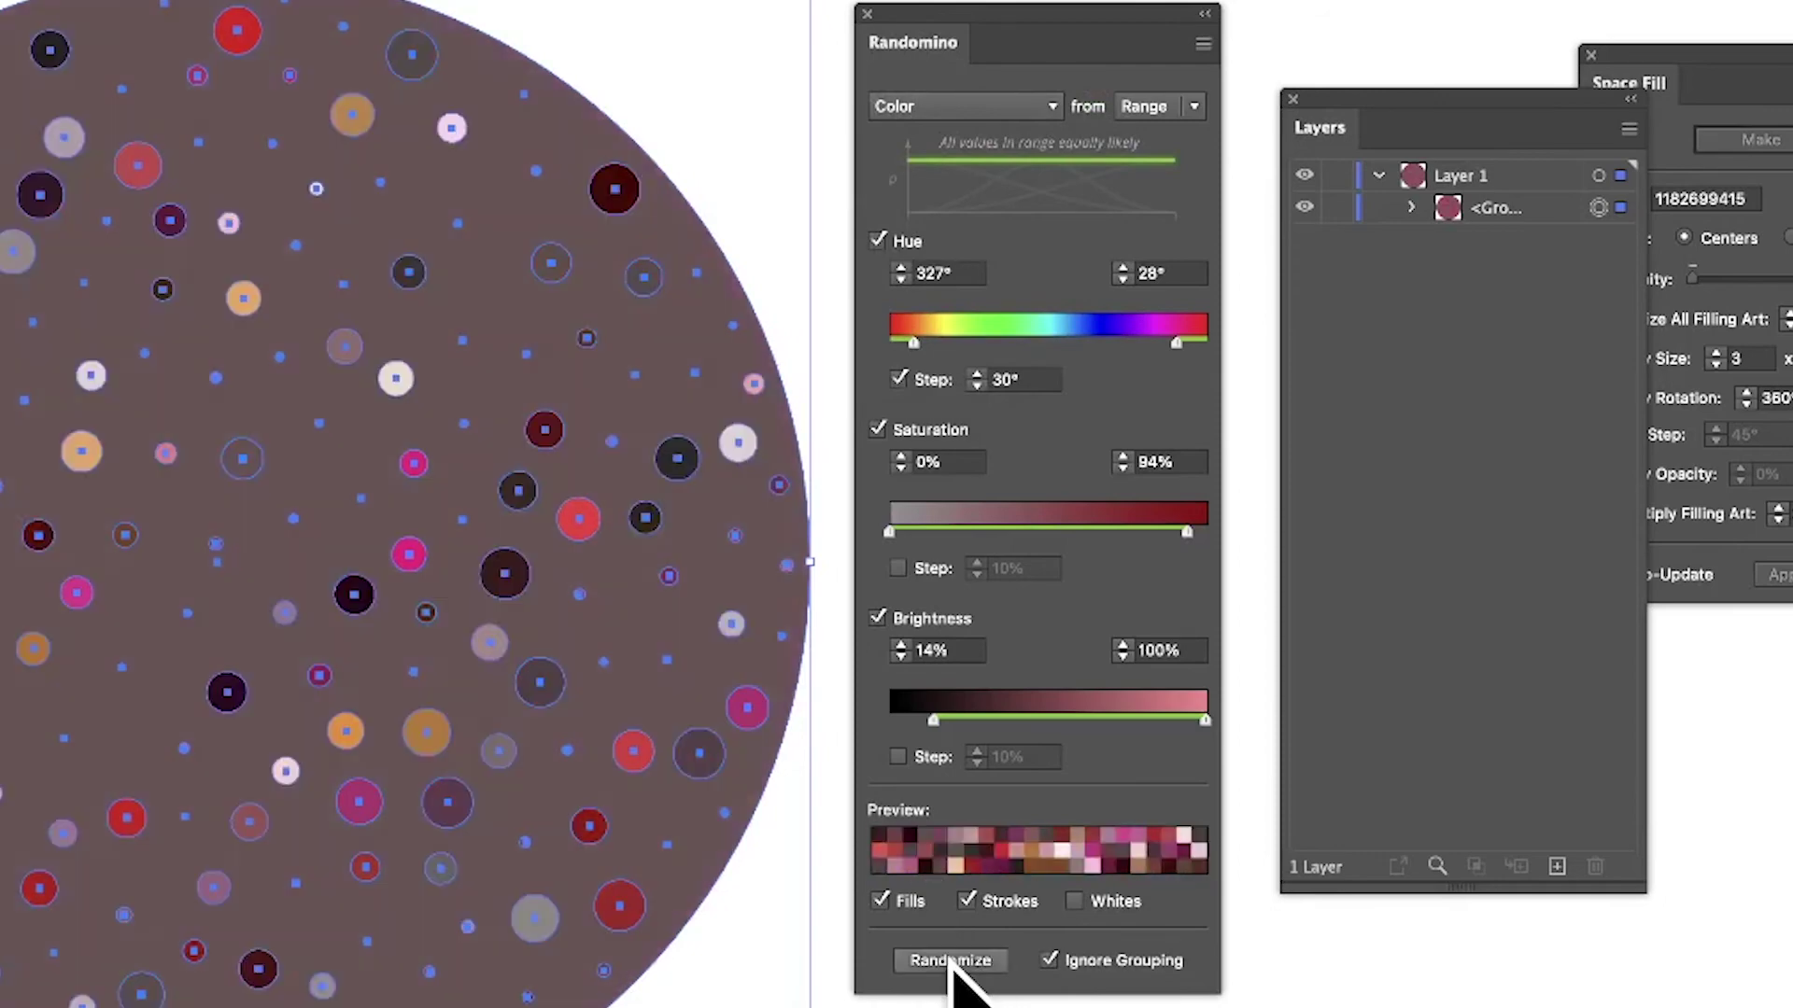
pyautogui.click(950, 962)
pyautogui.click(951, 962)
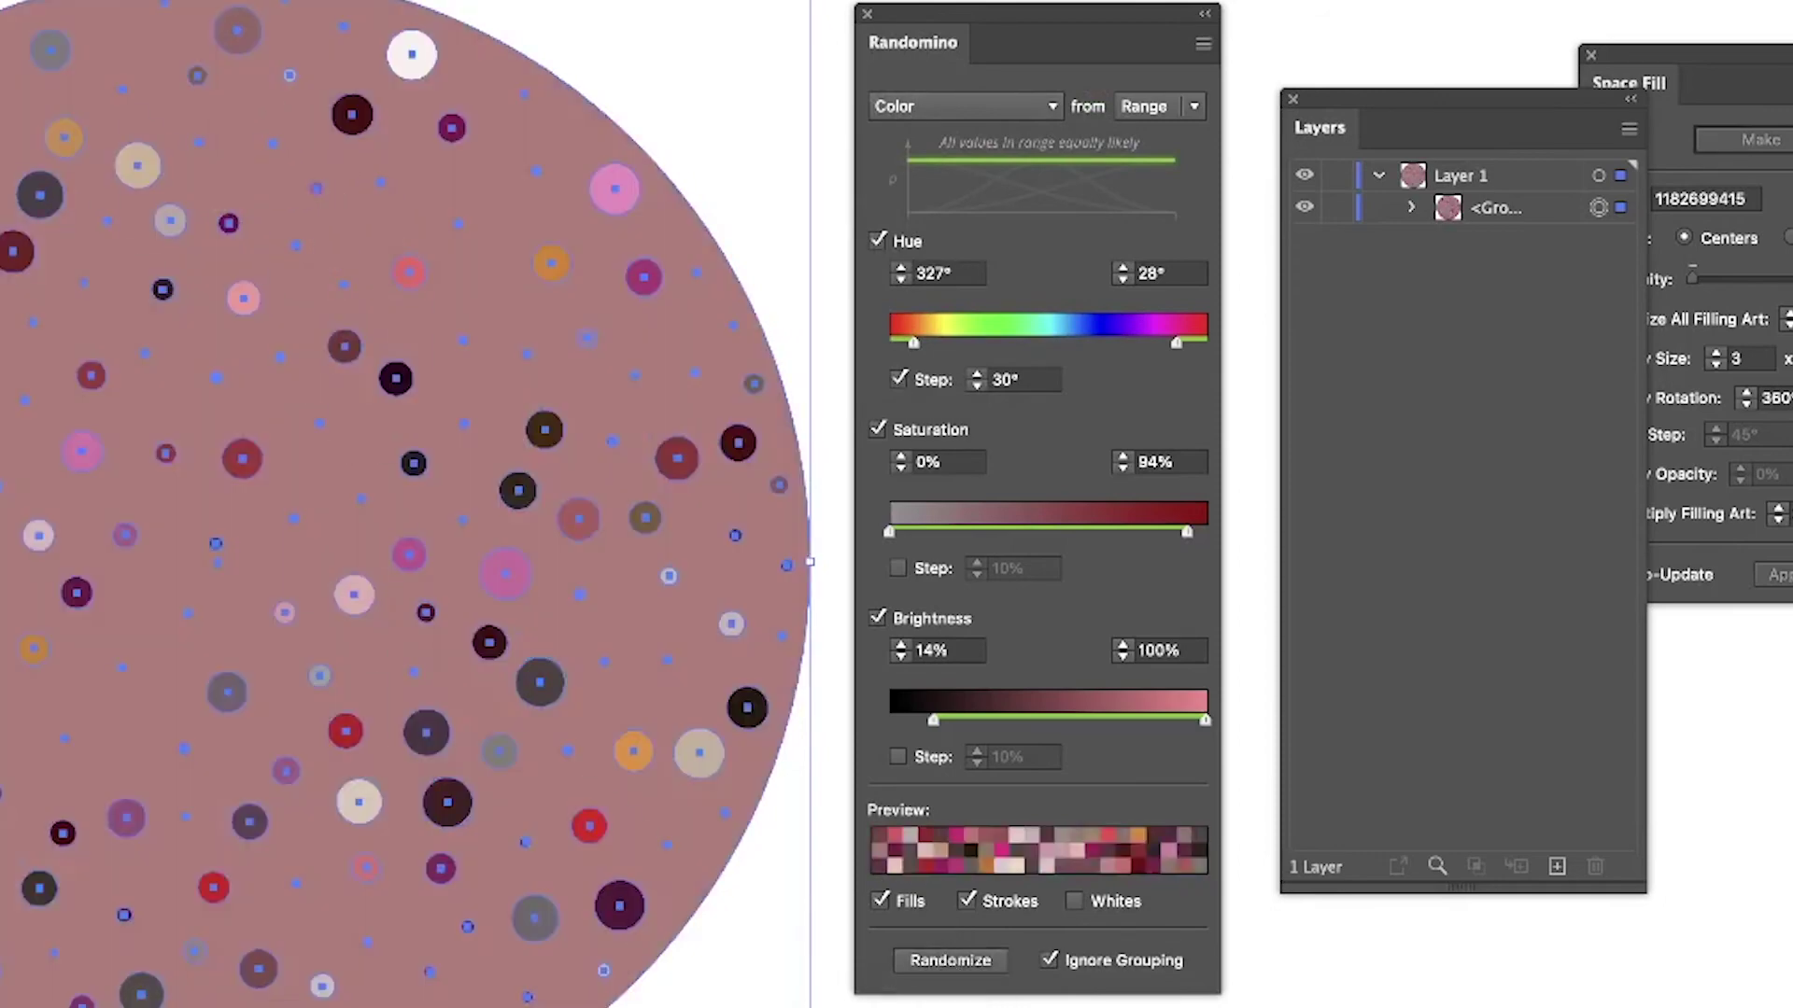
pyautogui.click(953, 963)
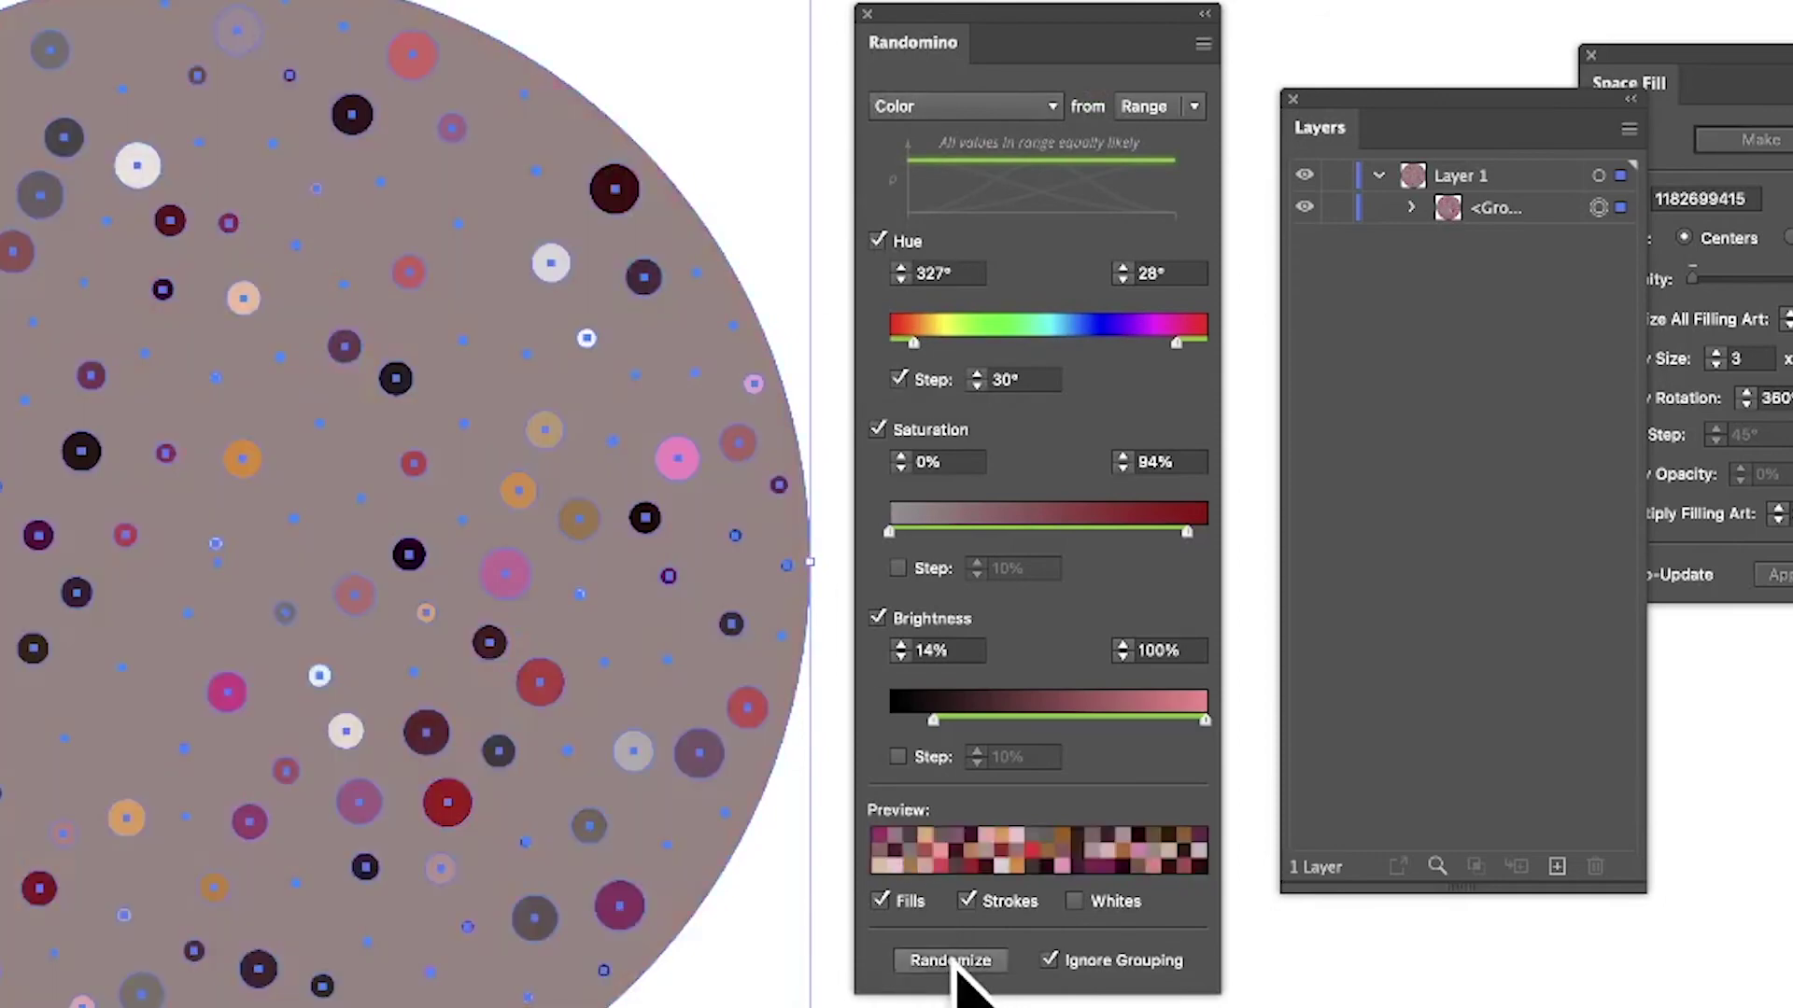
pyautogui.click(952, 962)
pyautogui.click(953, 962)
pyautogui.click(952, 962)
pyautogui.click(952, 962)
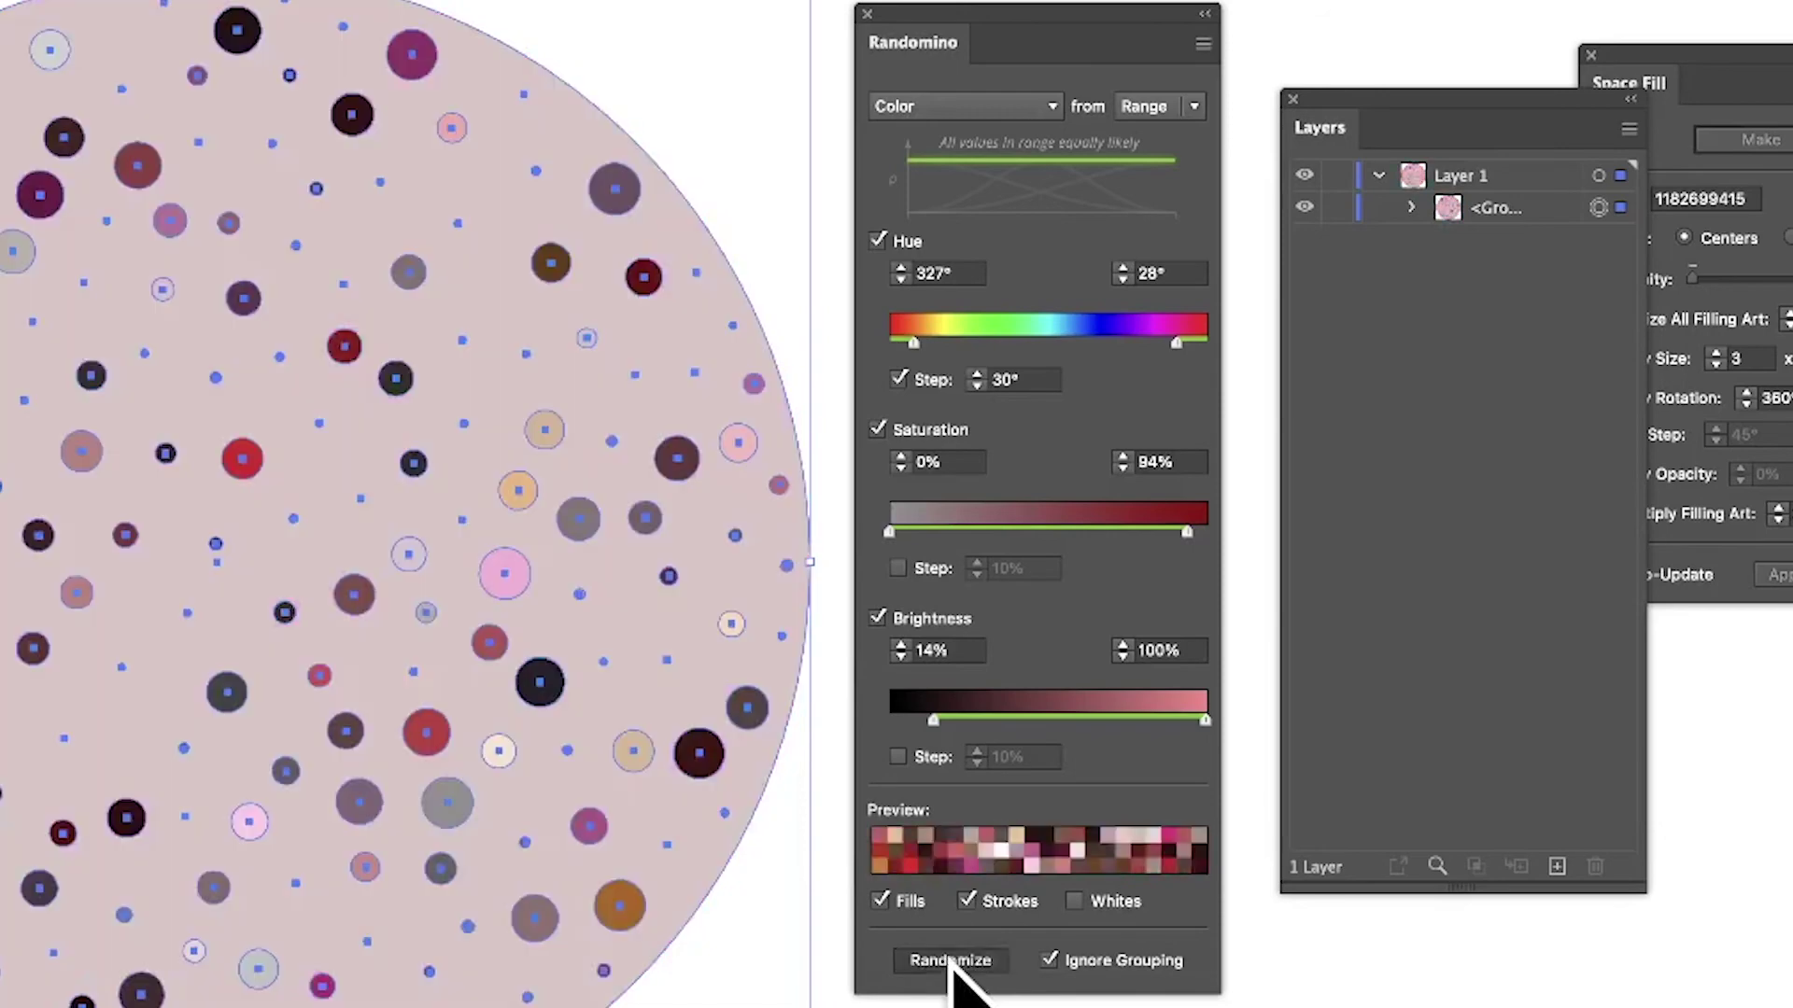
pyautogui.click(953, 962)
pyautogui.click(931, 955)
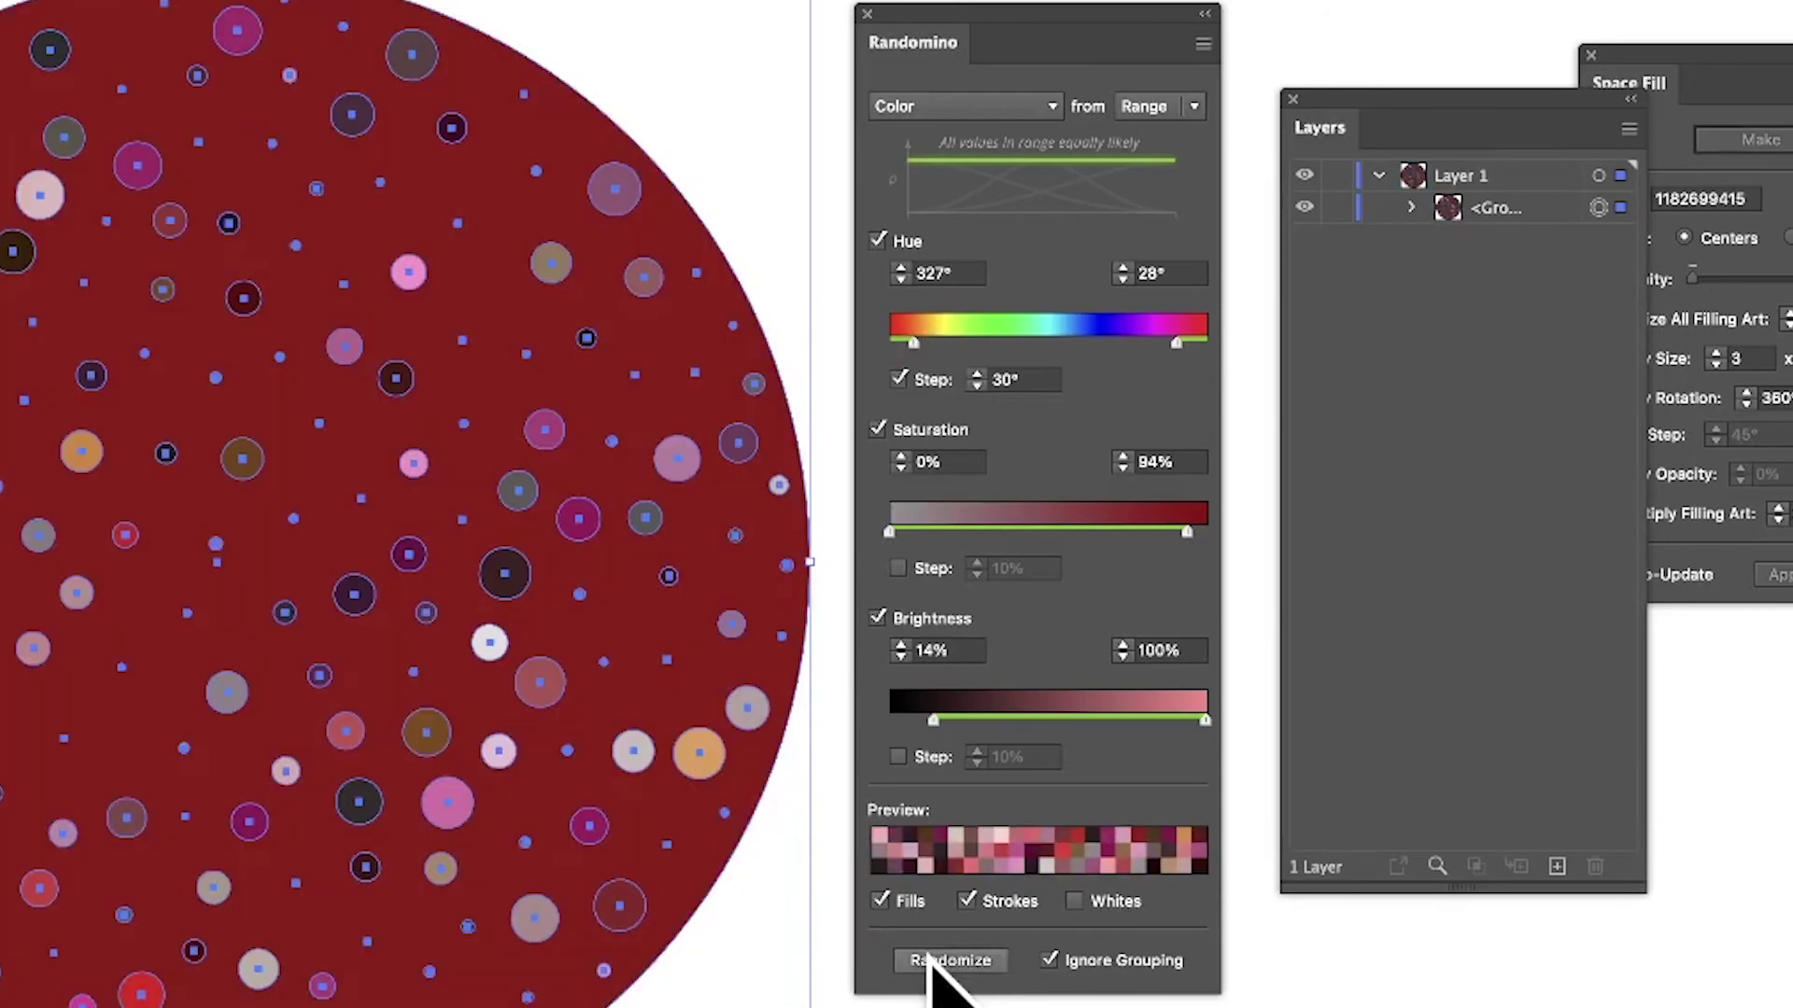
pyautogui.click(929, 955)
pyautogui.click(927, 954)
pyautogui.click(924, 954)
pyautogui.click(925, 955)
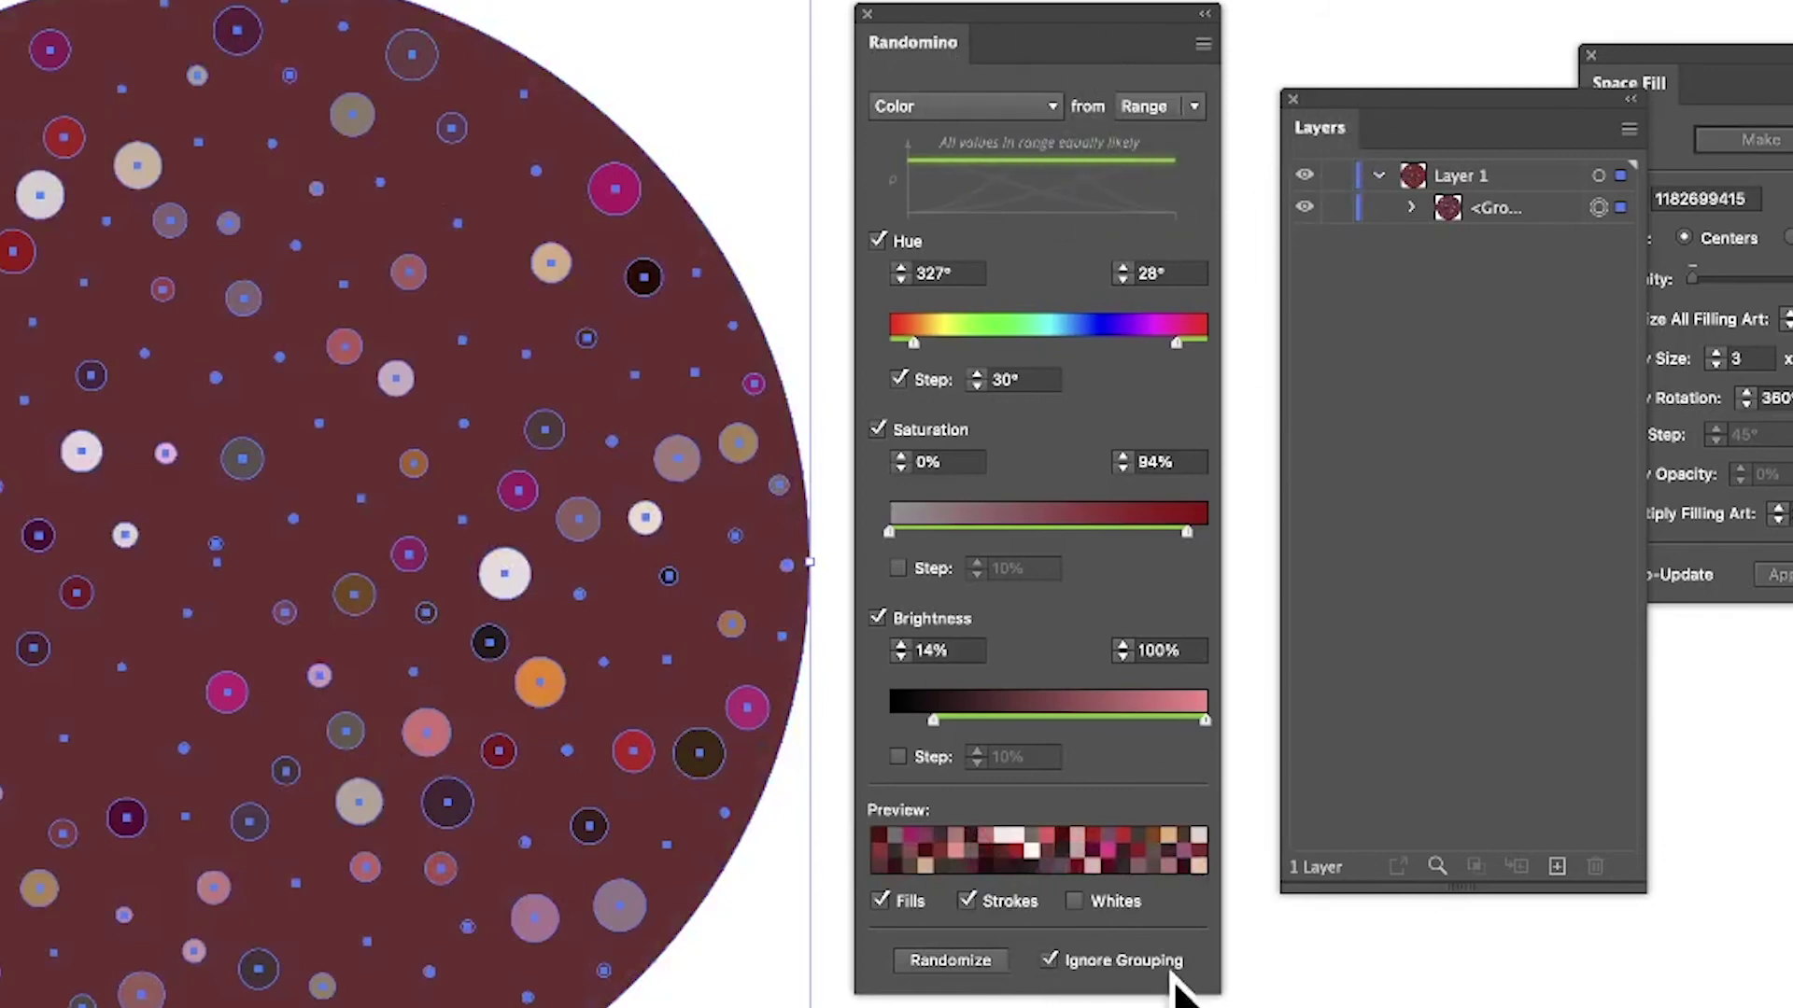
pyautogui.click(955, 962)
pyautogui.click(950, 962)
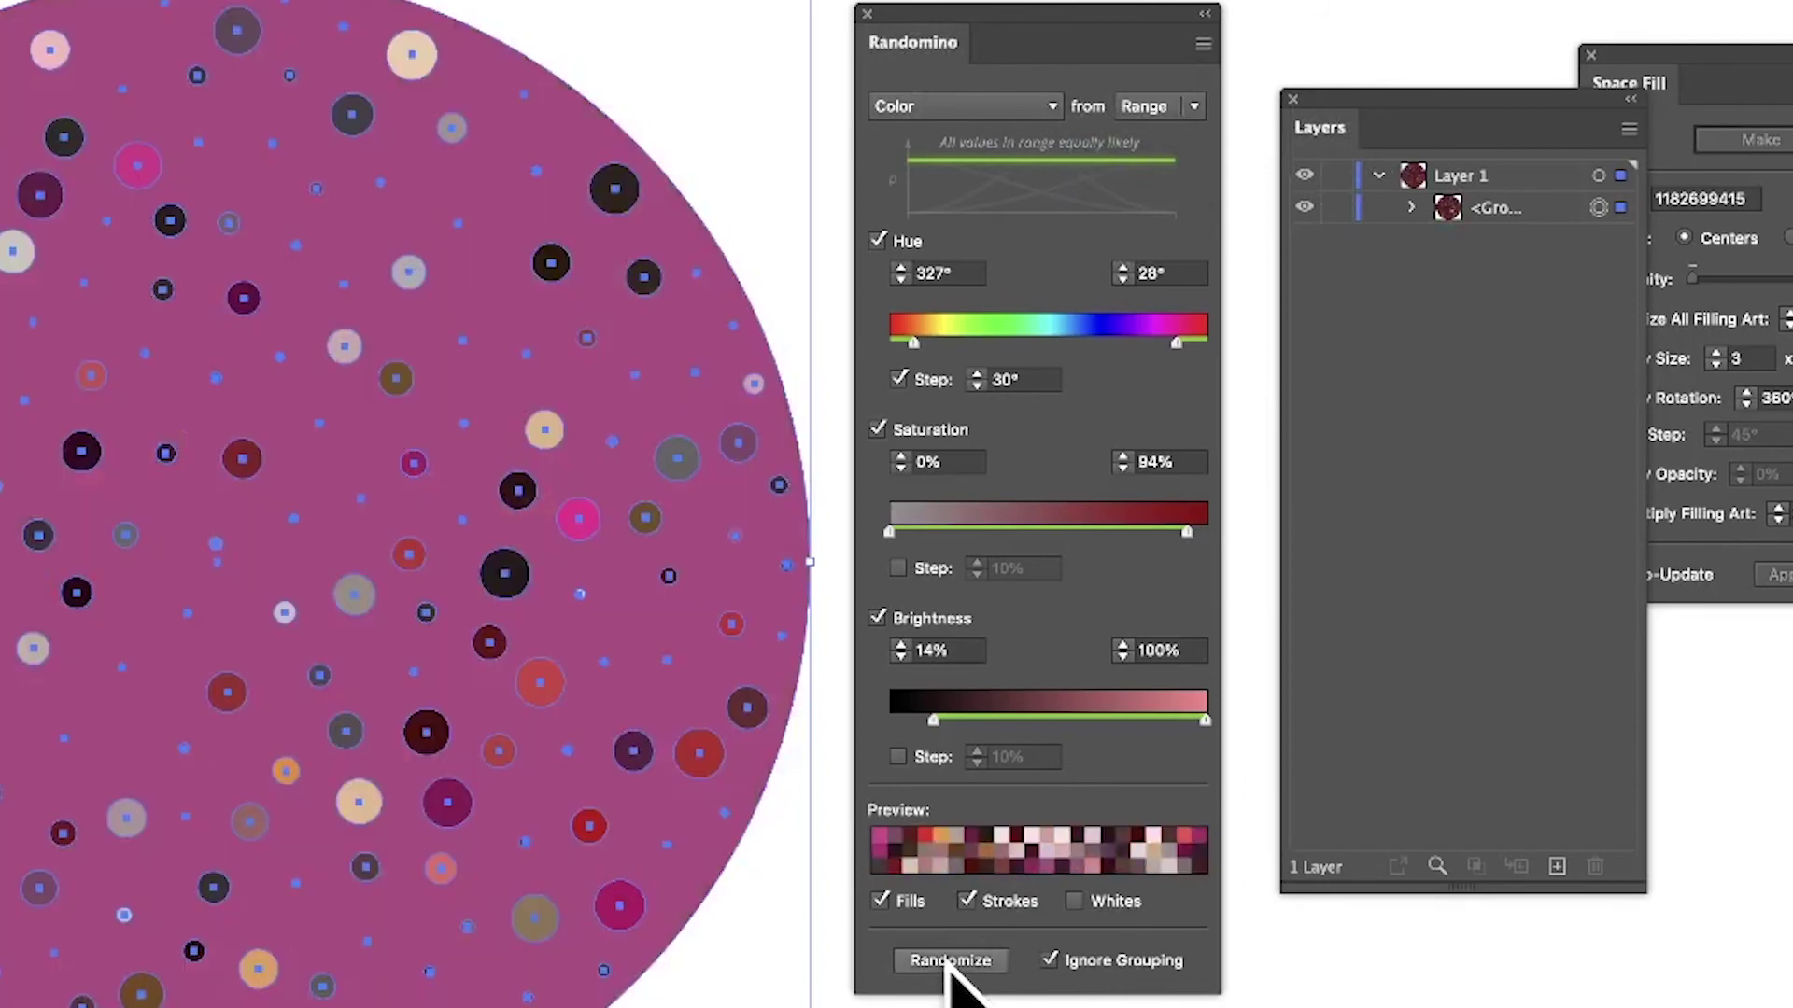
pyautogui.click(948, 962)
pyautogui.click(948, 961)
pyautogui.click(948, 961)
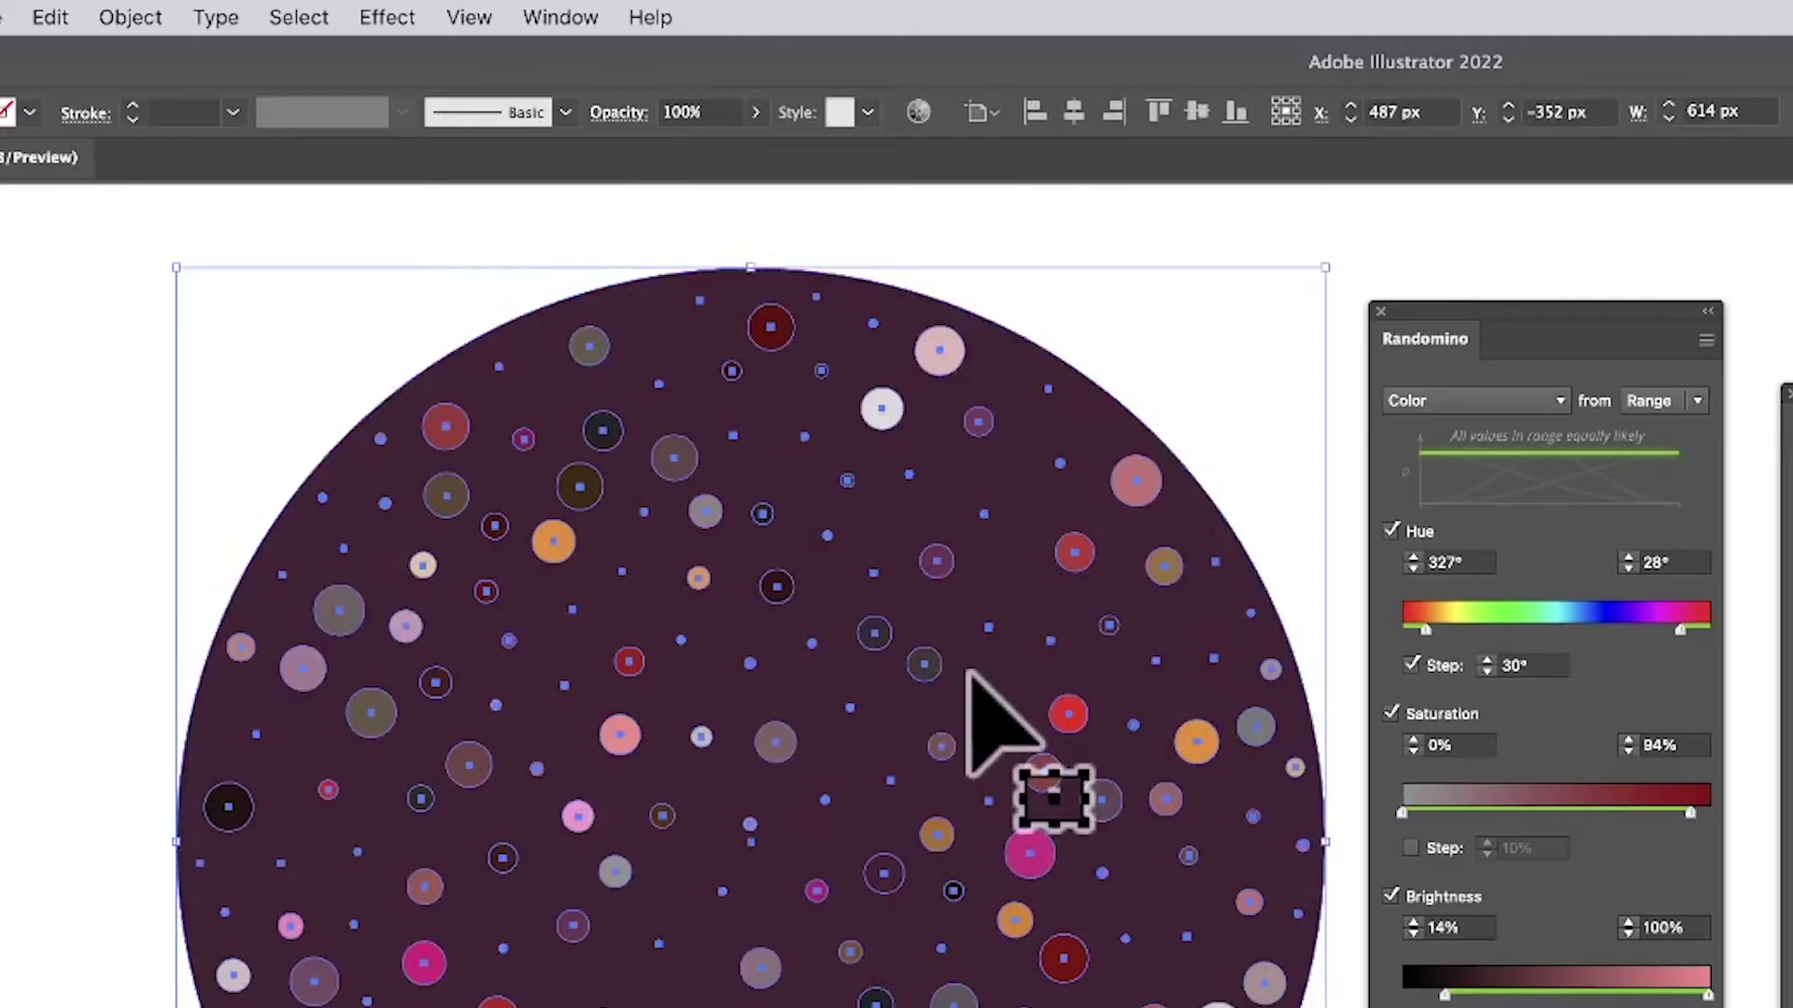
# Step: Apply Object > Ungroup repeatedly until every dot is its own object in Layer 1
pyautogui.click(131, 17)
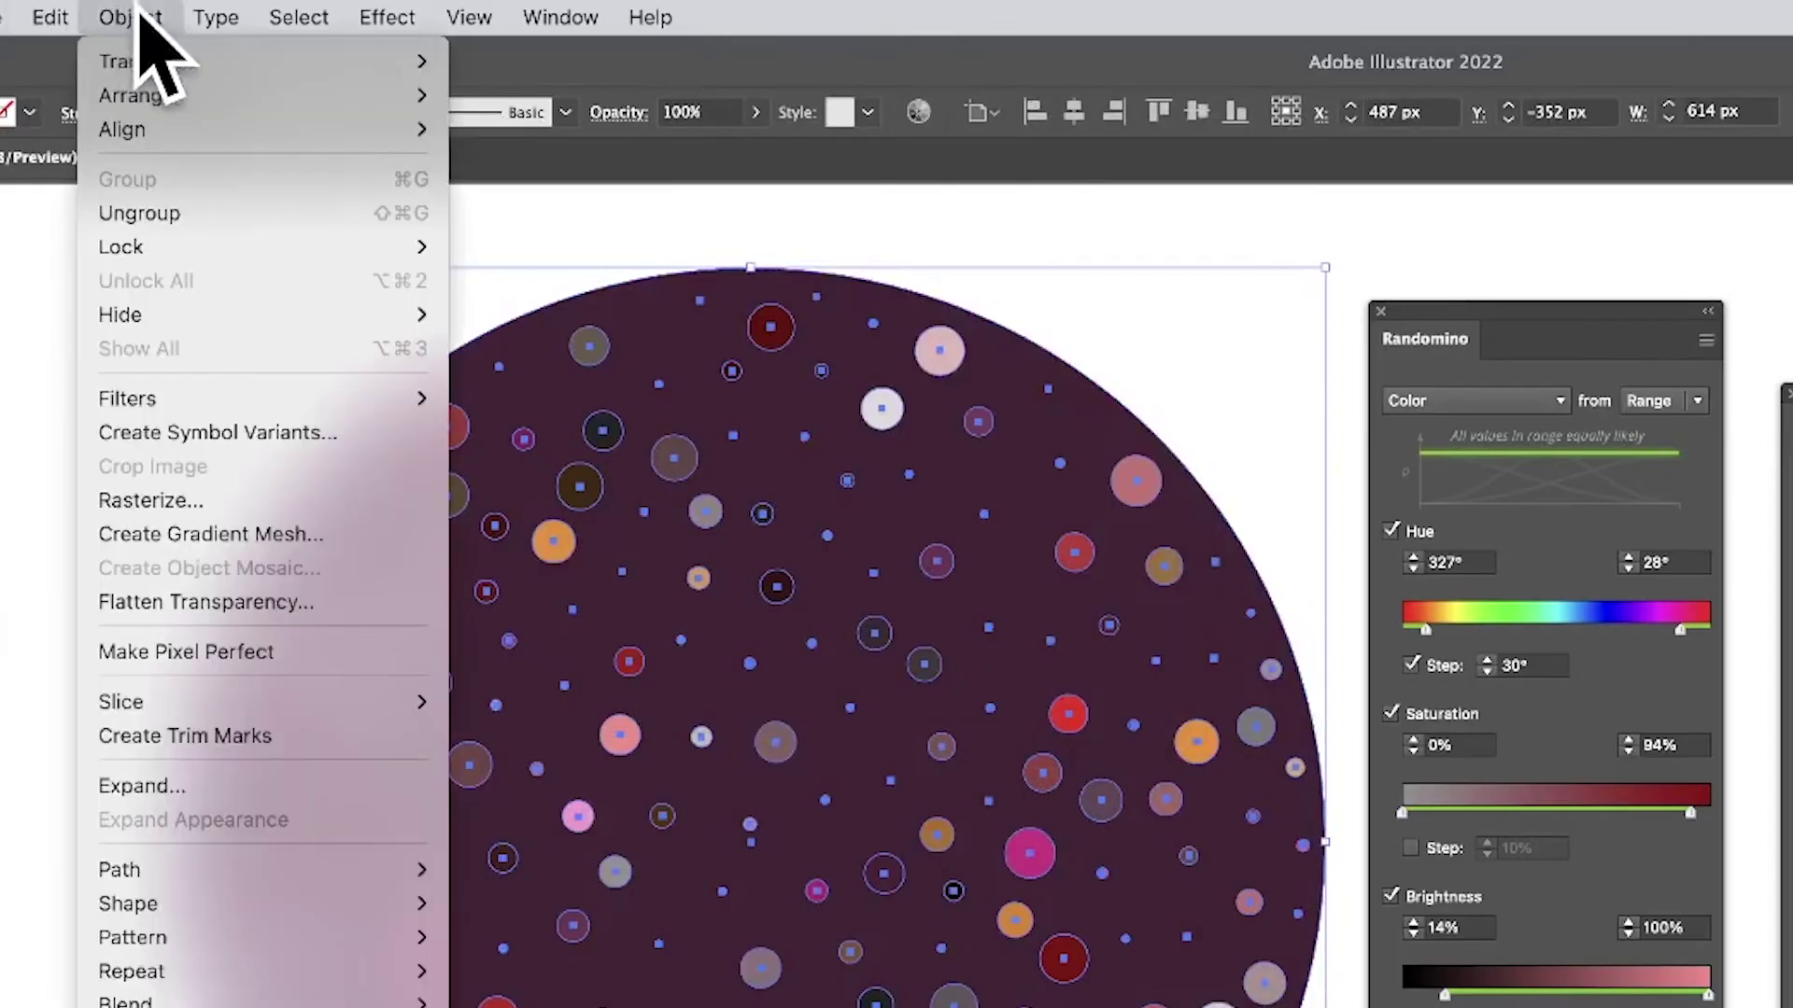
pyautogui.click(213, 214)
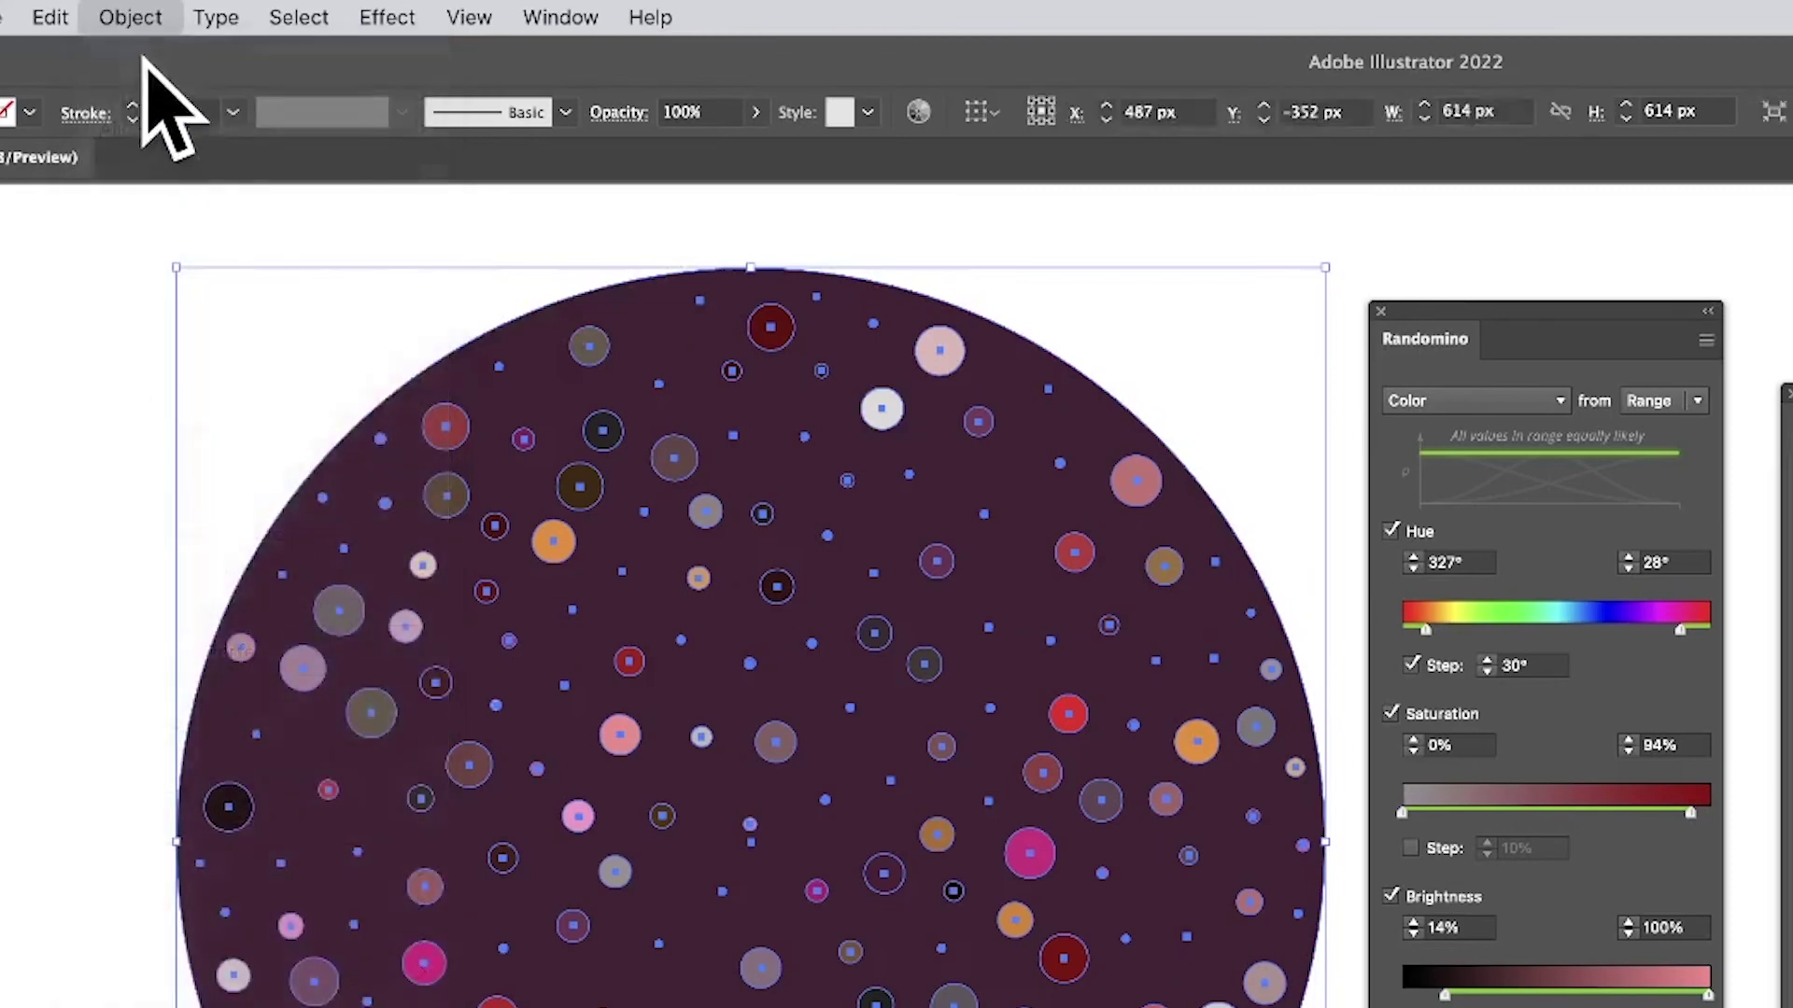
pyautogui.click(140, 18)
pyautogui.click(161, 211)
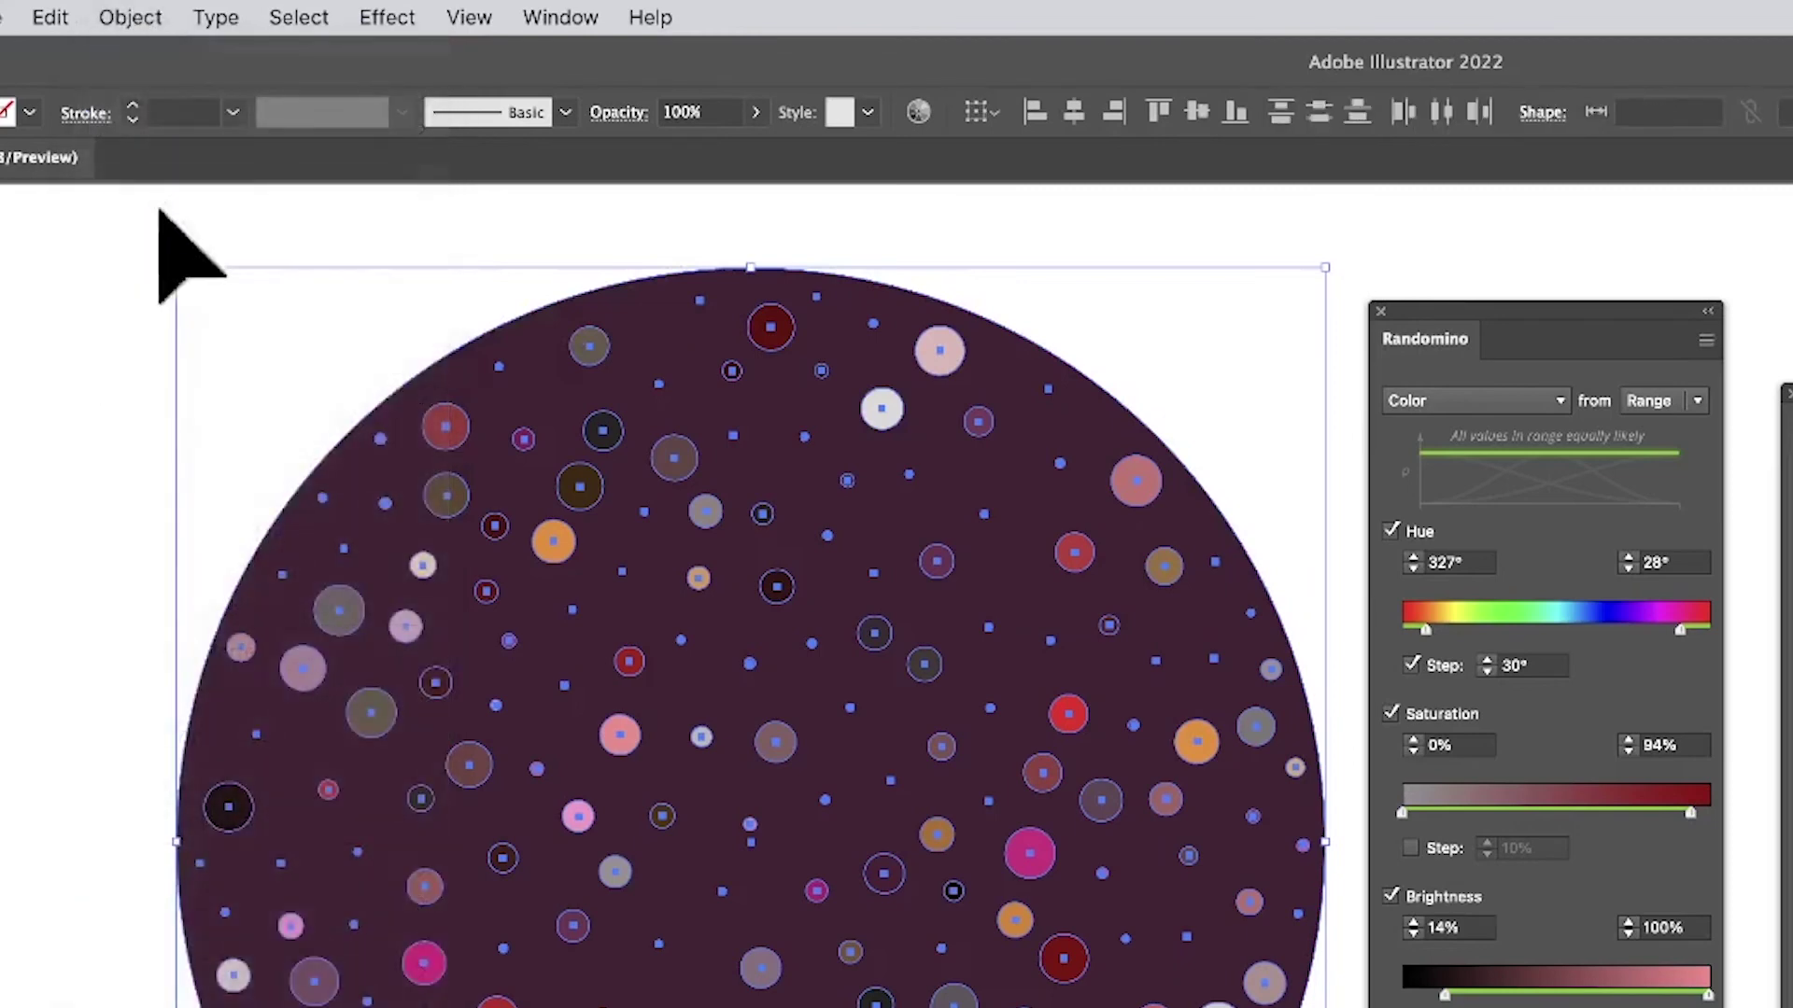
pyautogui.click(131, 17)
pyautogui.press('Escape')
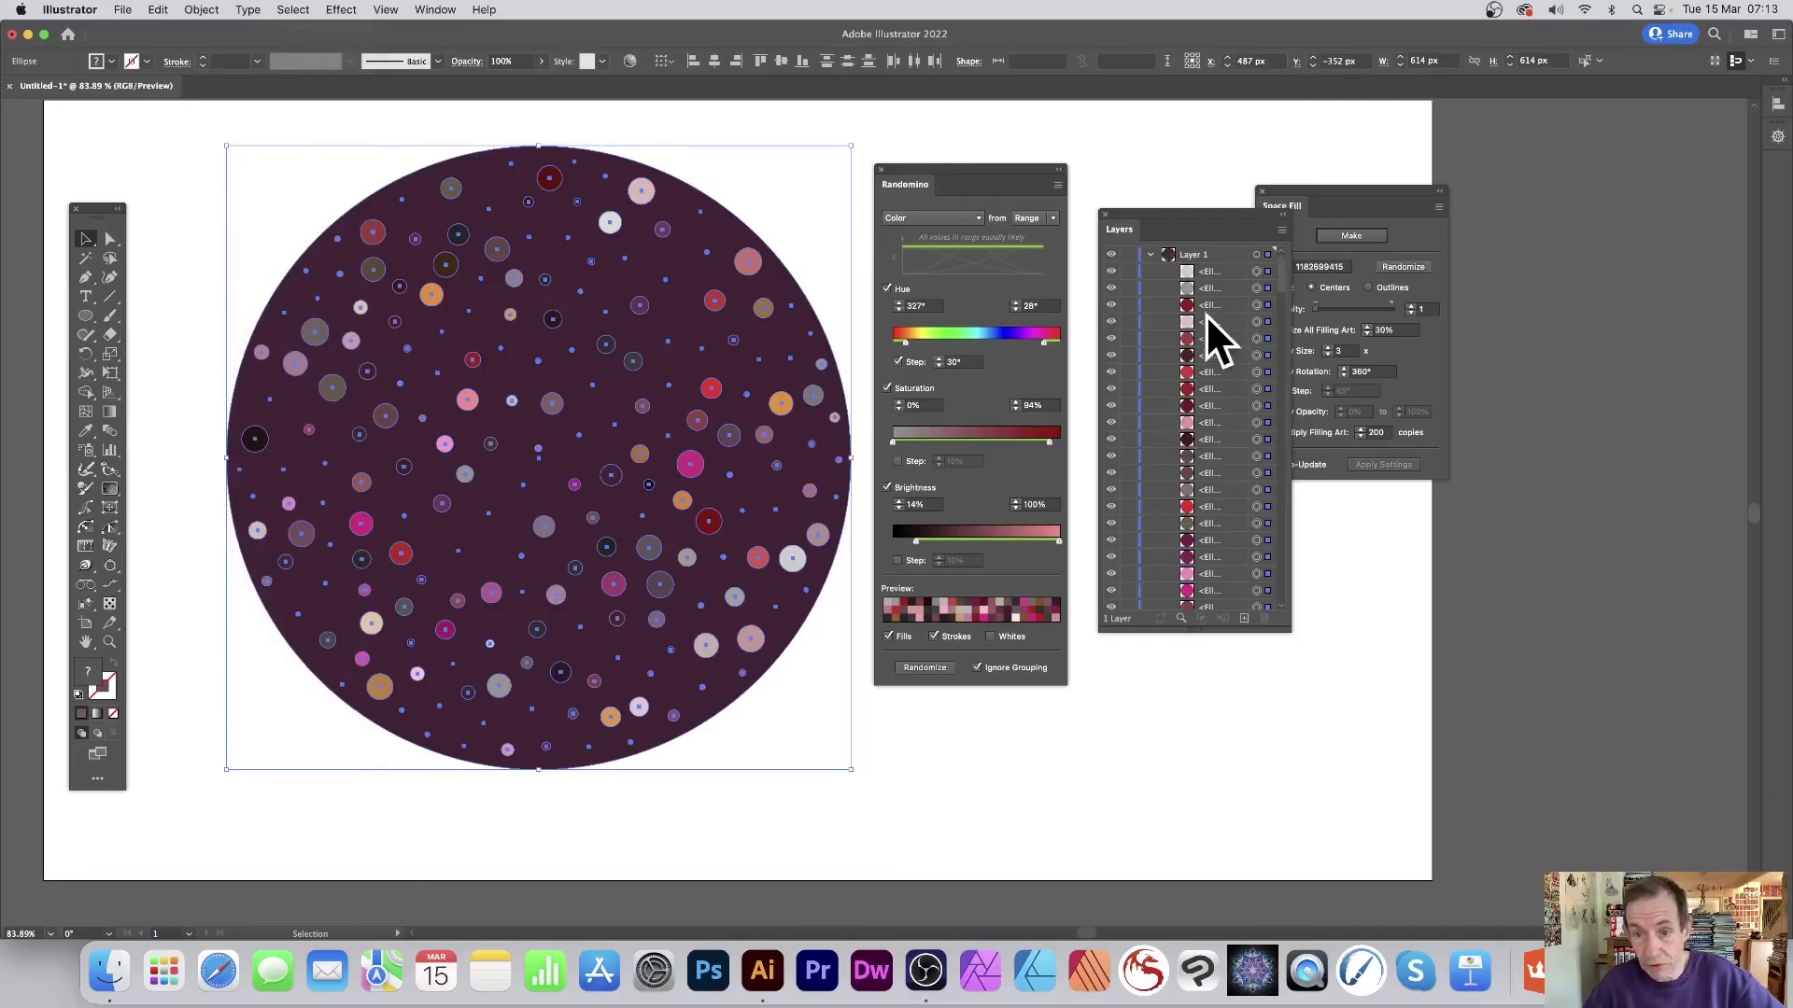
pyautogui.scroll(-5, 1199, 547)
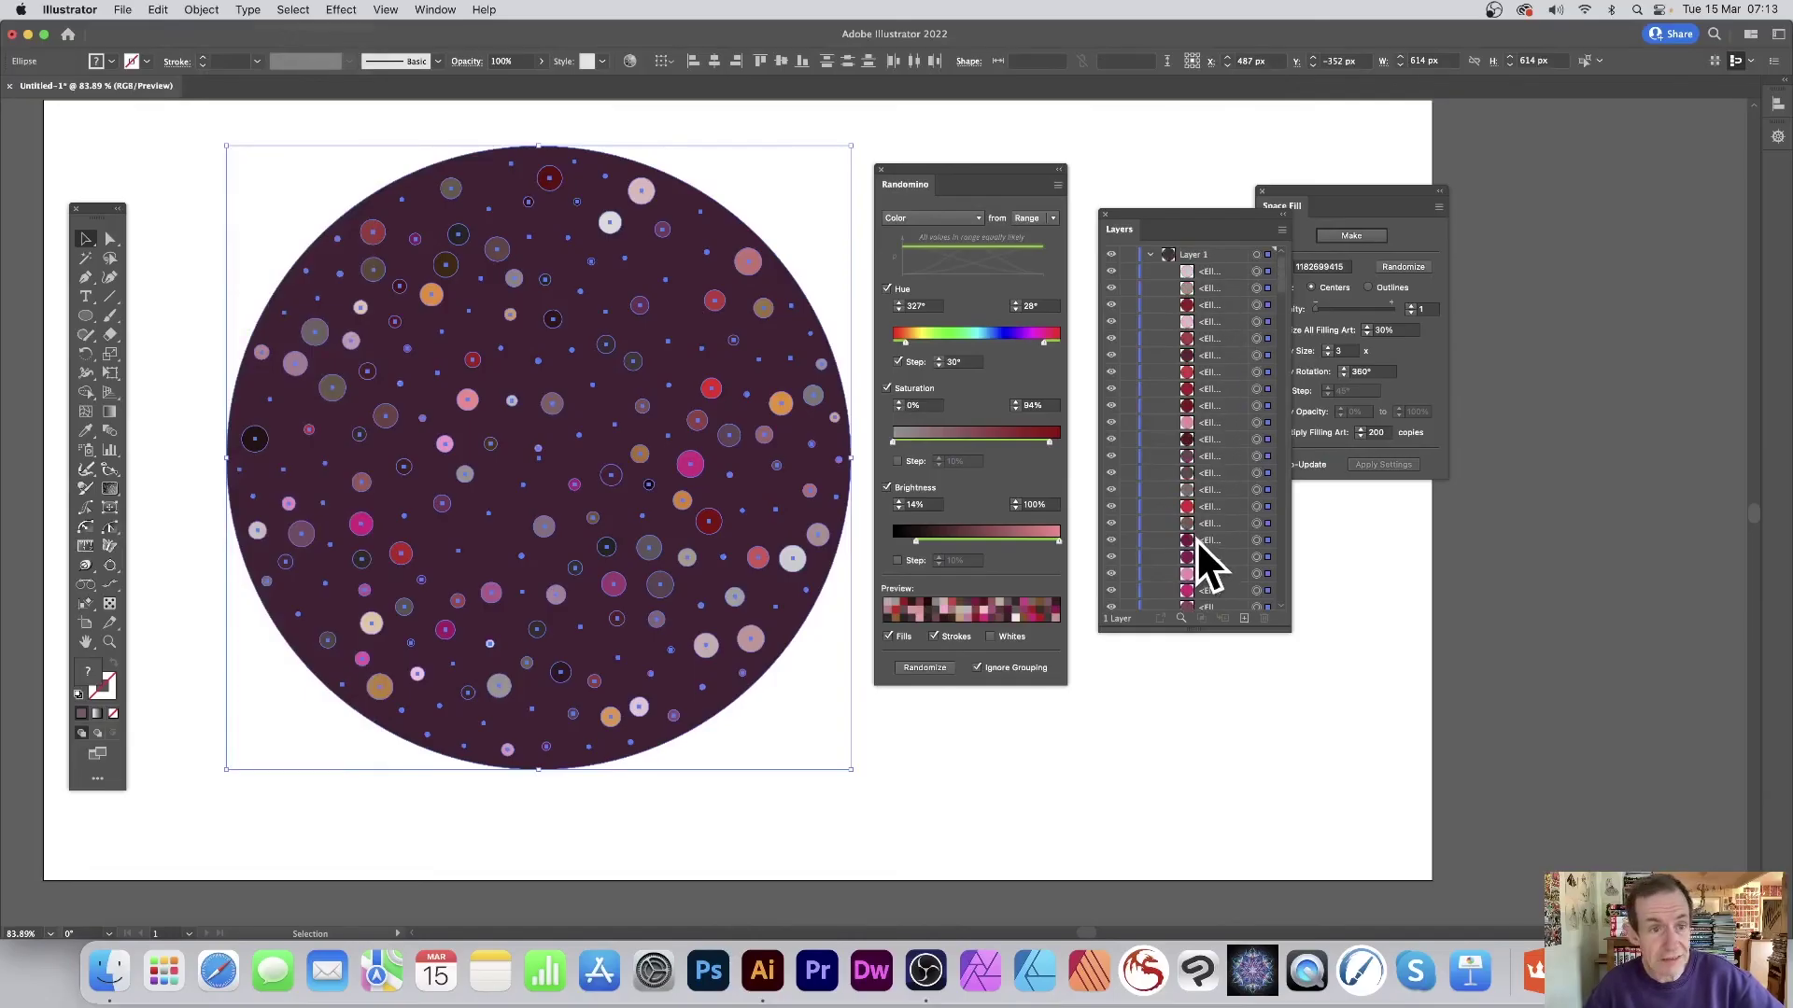
# Step: Select only the large container circle, fill it black, then reselect all the dots
pyautogui.click(192, 208)
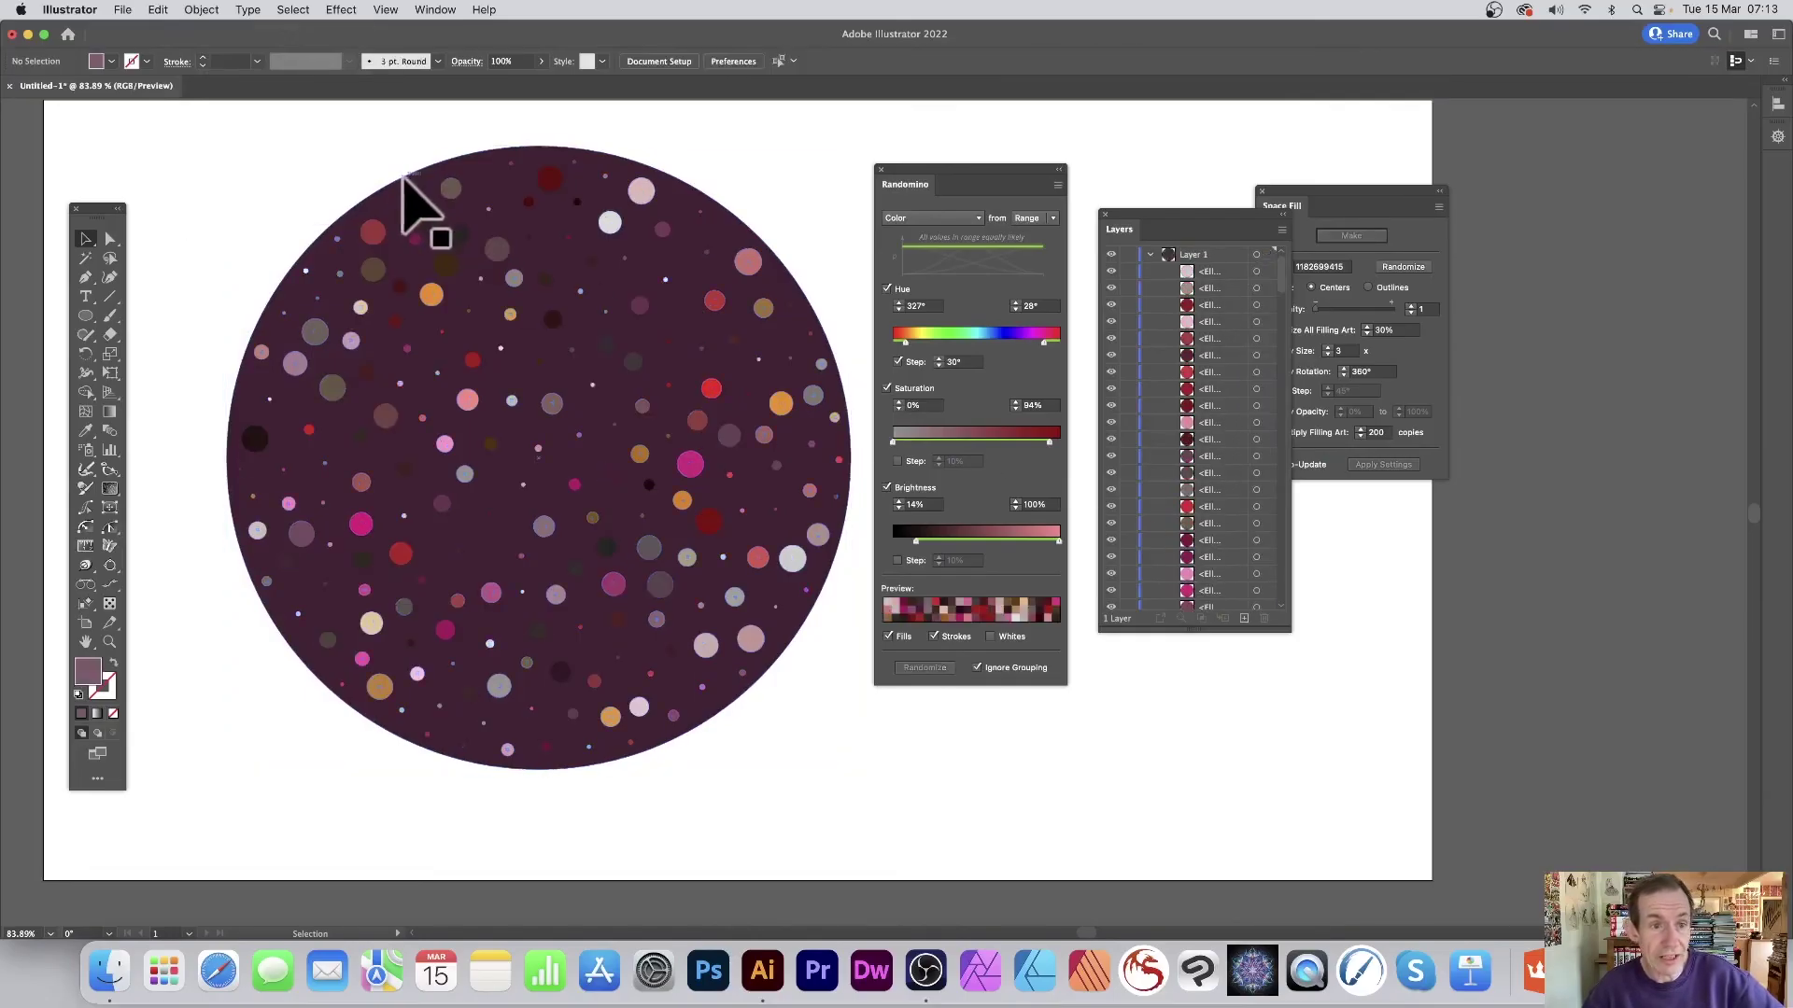
pyautogui.click(417, 201)
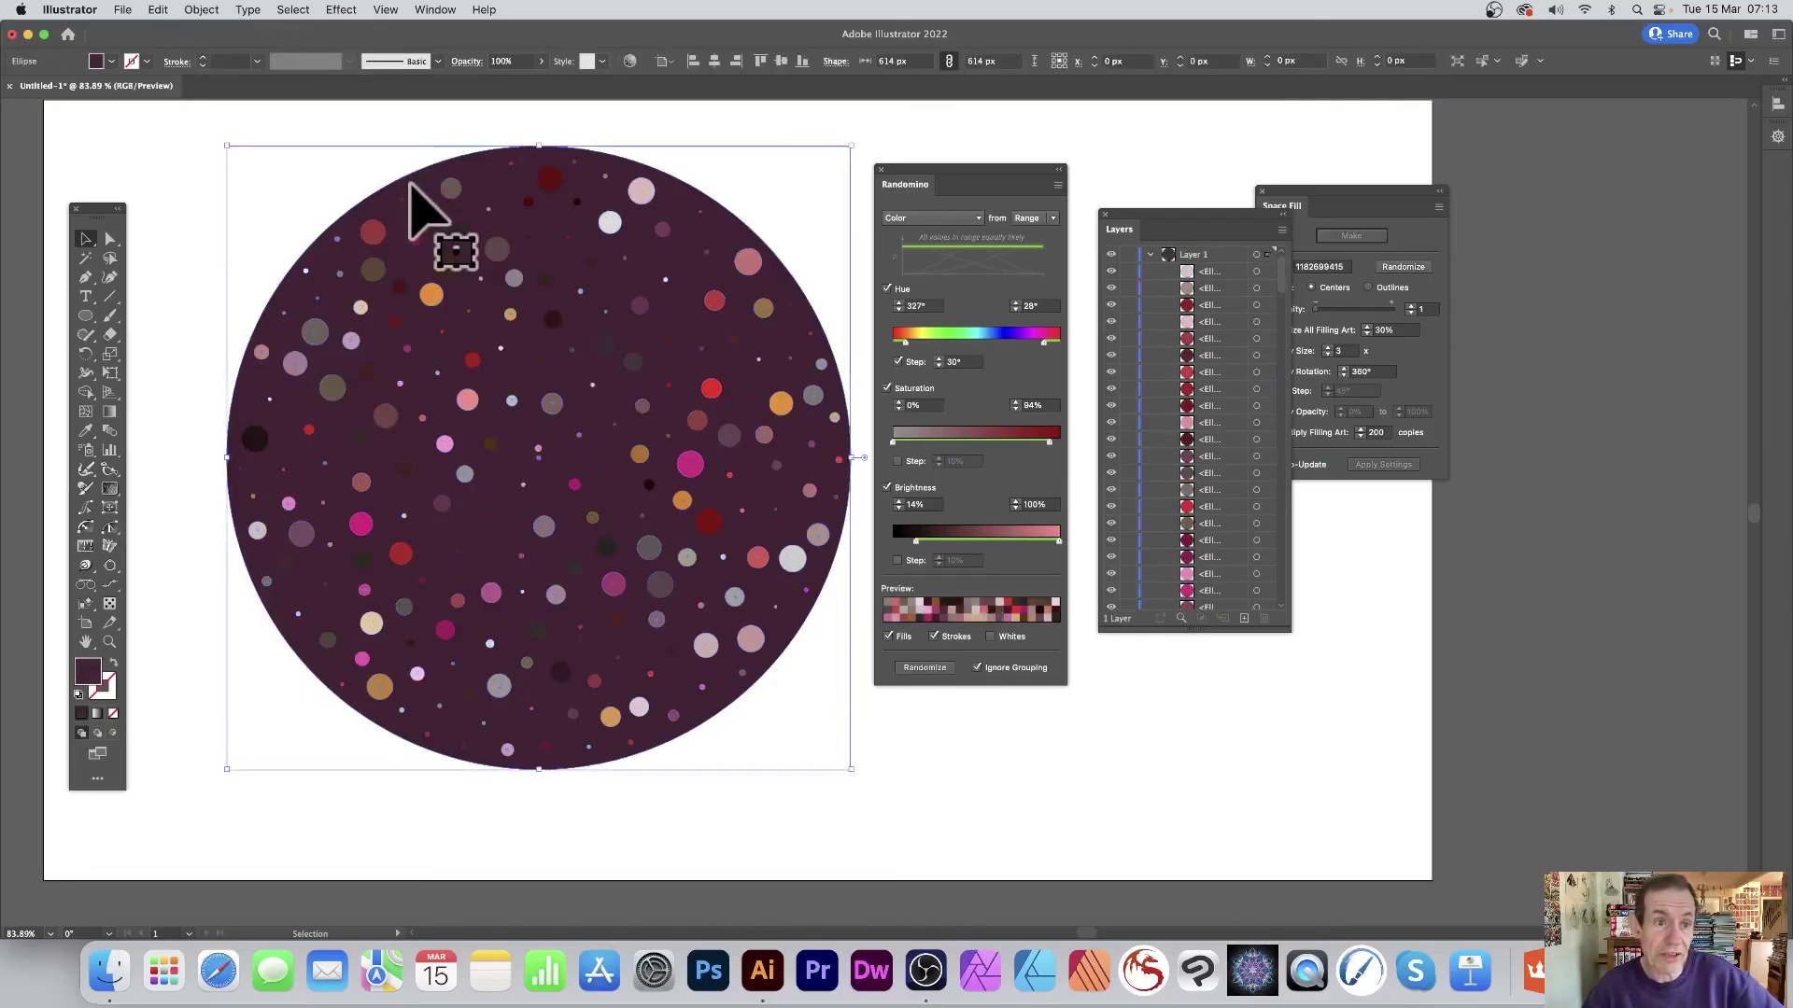
pyautogui.click(112, 63)
pyautogui.click(44, 91)
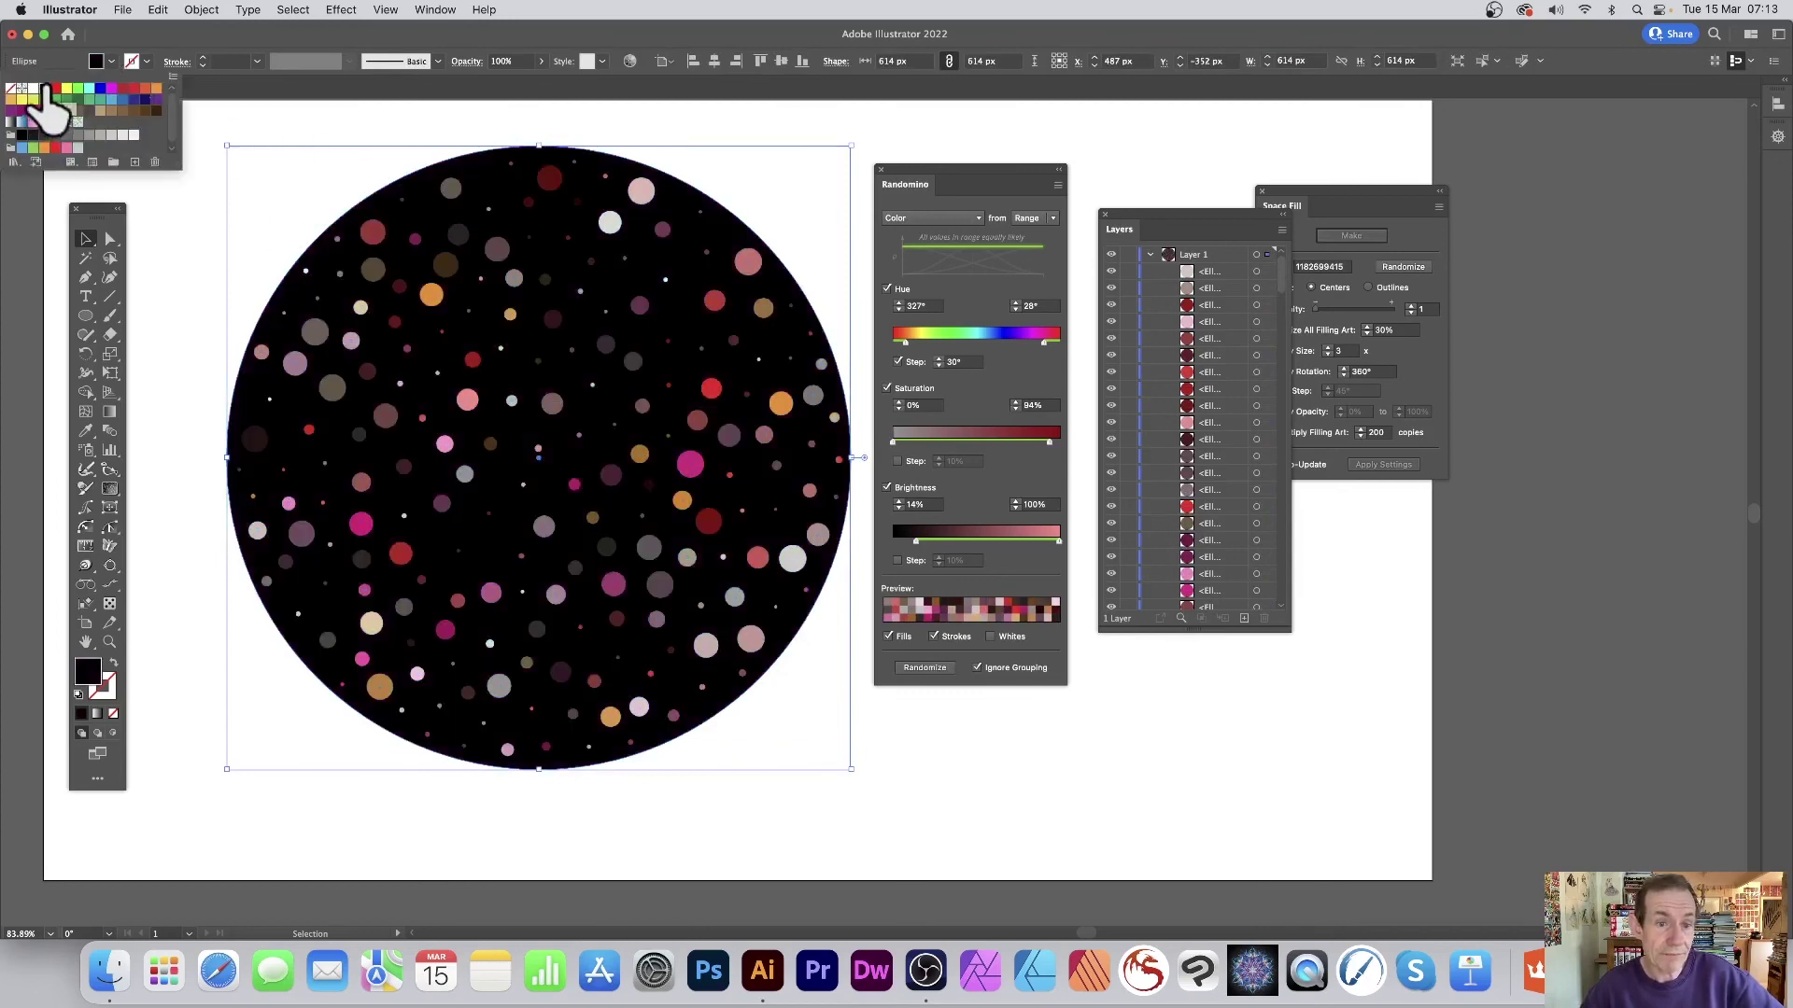
pyautogui.click(391, 122)
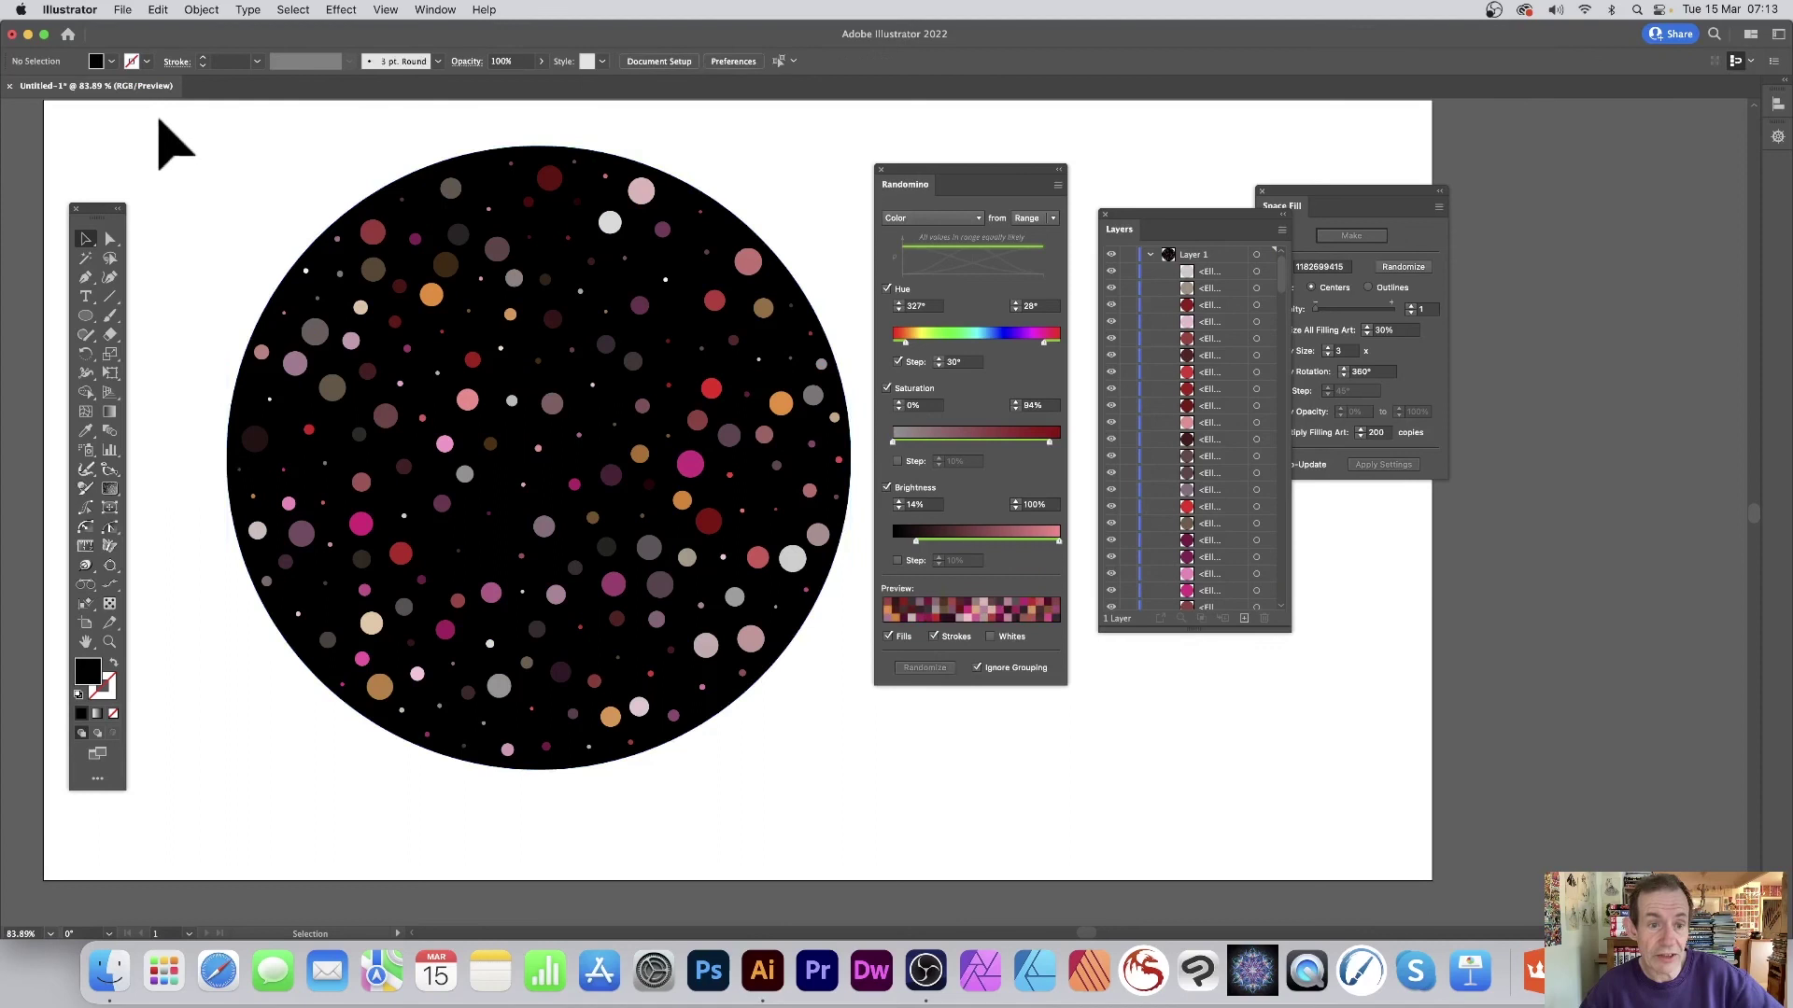
pyautogui.moveTo(164, 124)
pyautogui.mouseDown()
pyautogui.moveTo(840, 770)
pyautogui.moveTo(912, 814)
pyautogui.mouseUp()
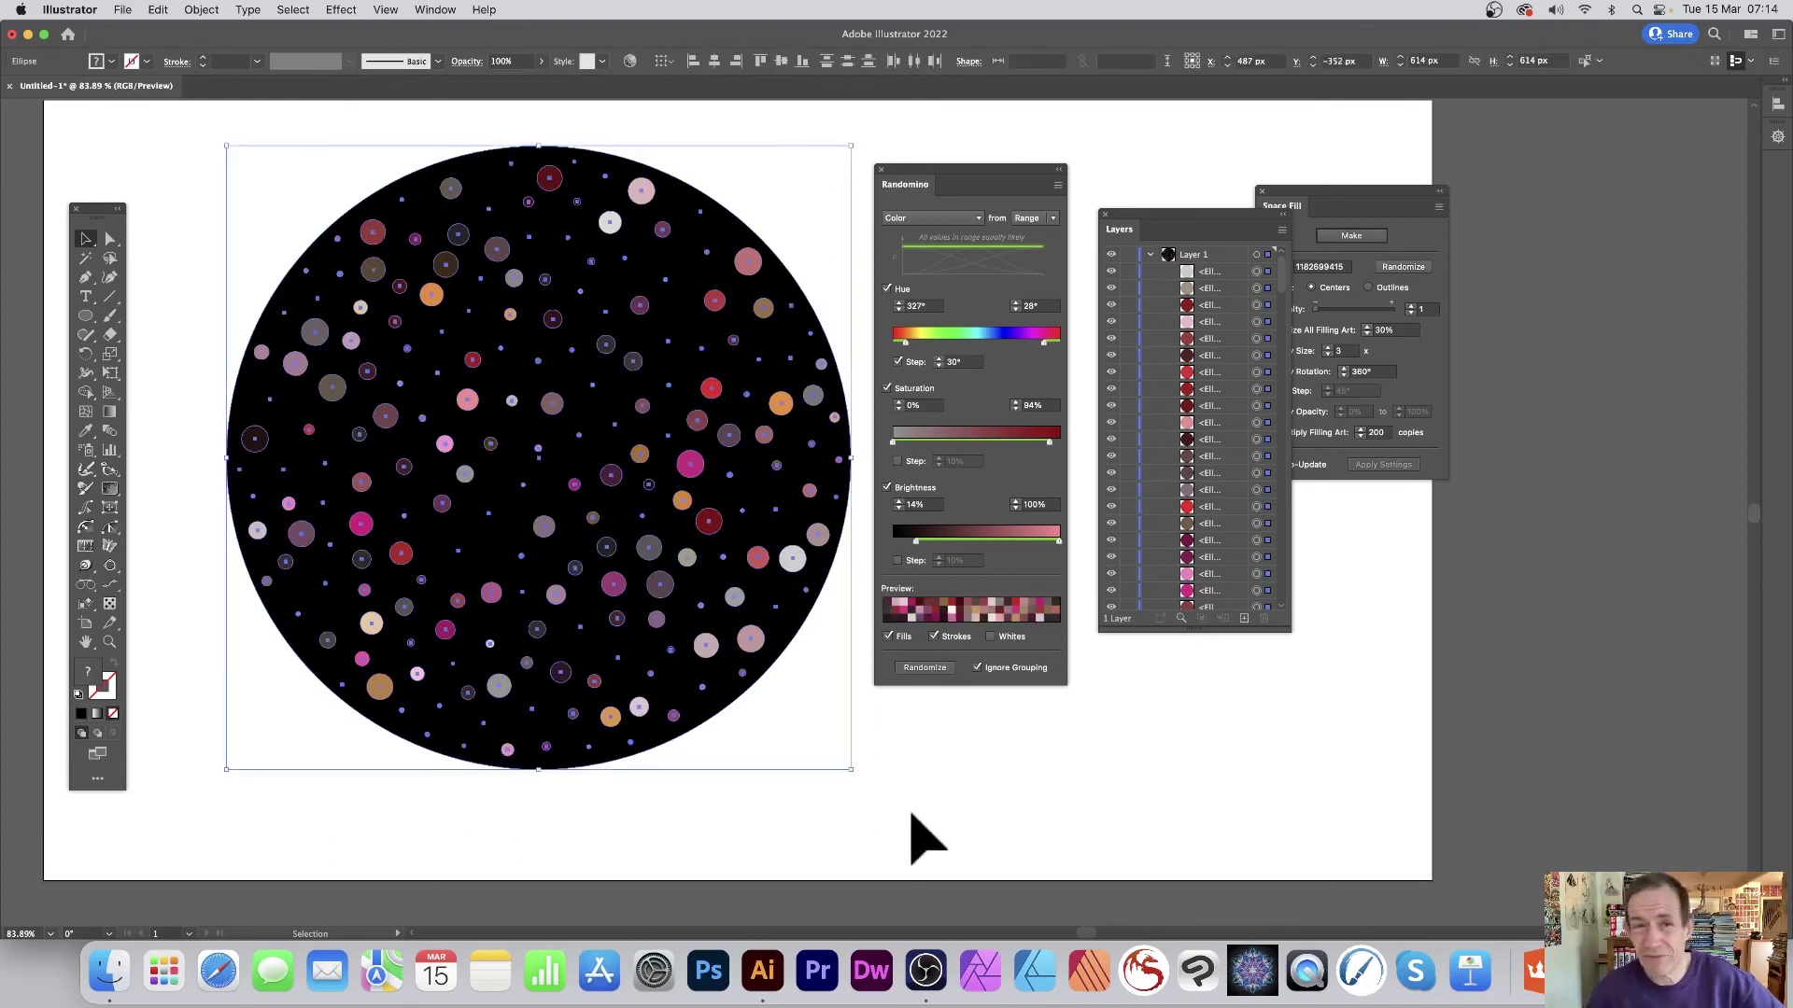